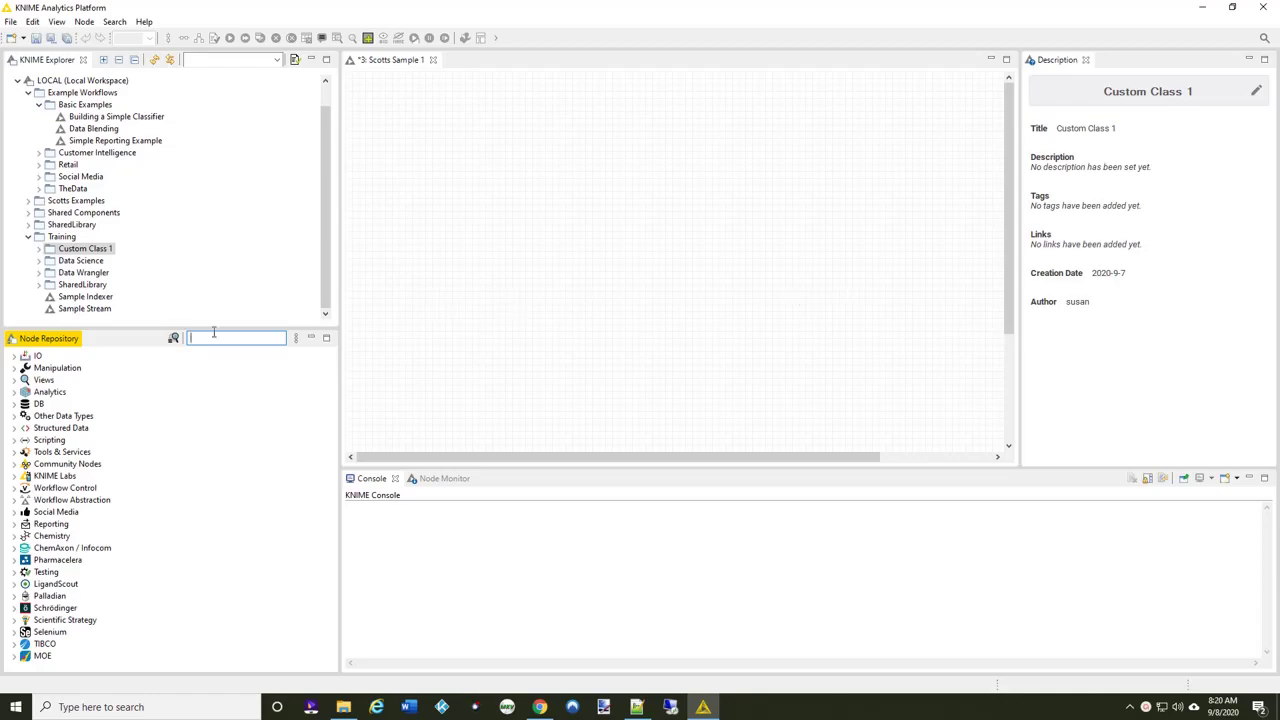
Search the Node Repository for 'file reader' and place a File Reader node on the canvas.
click(212, 339)
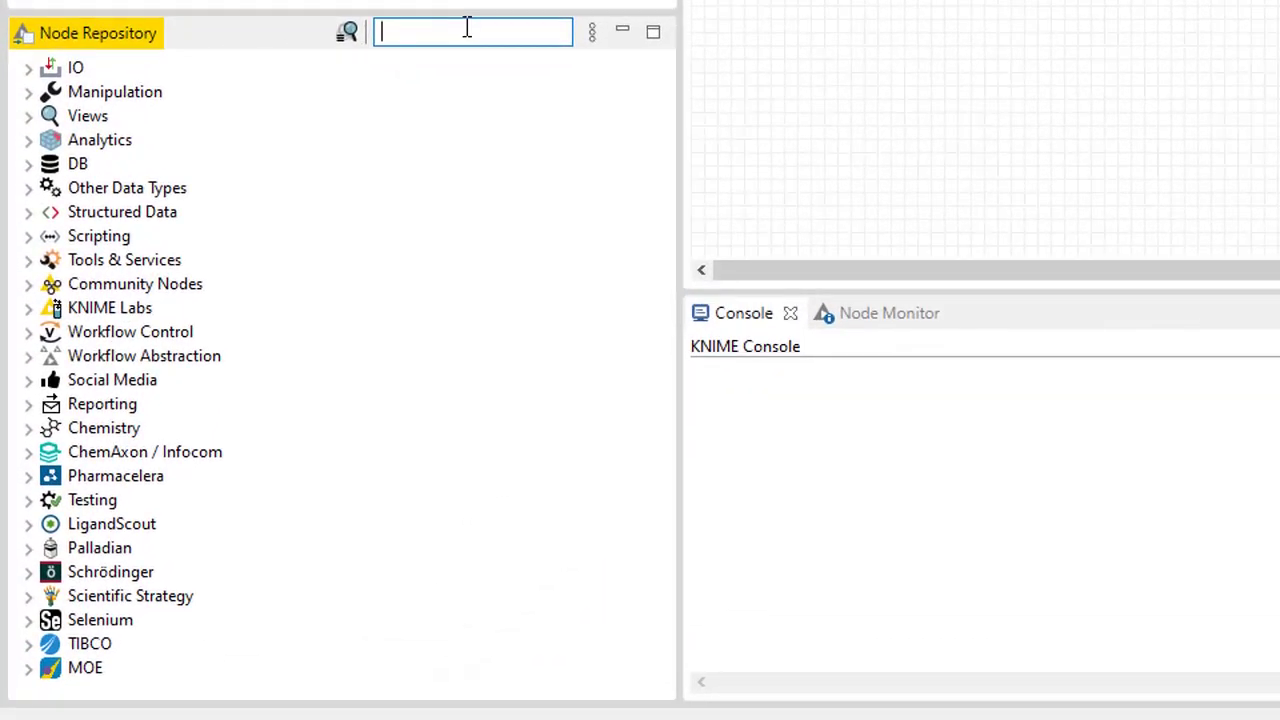
text(file re)
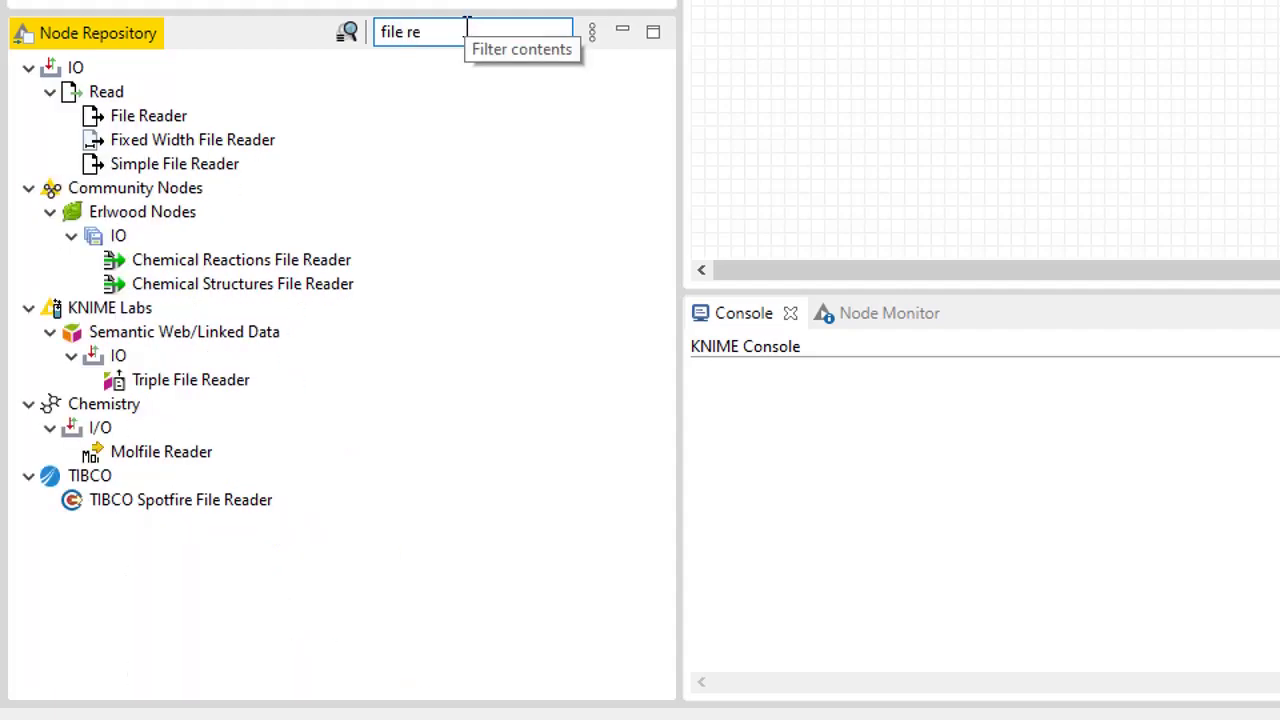
text(adee)
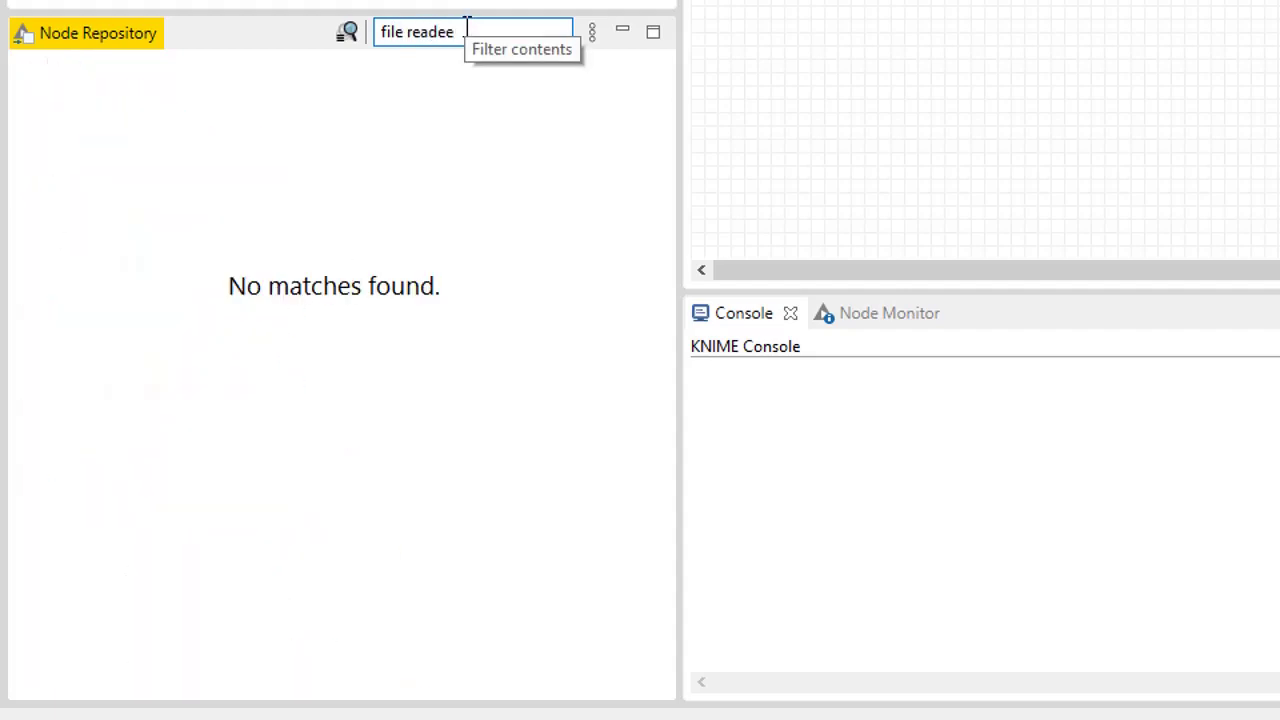
key(BackSpace)
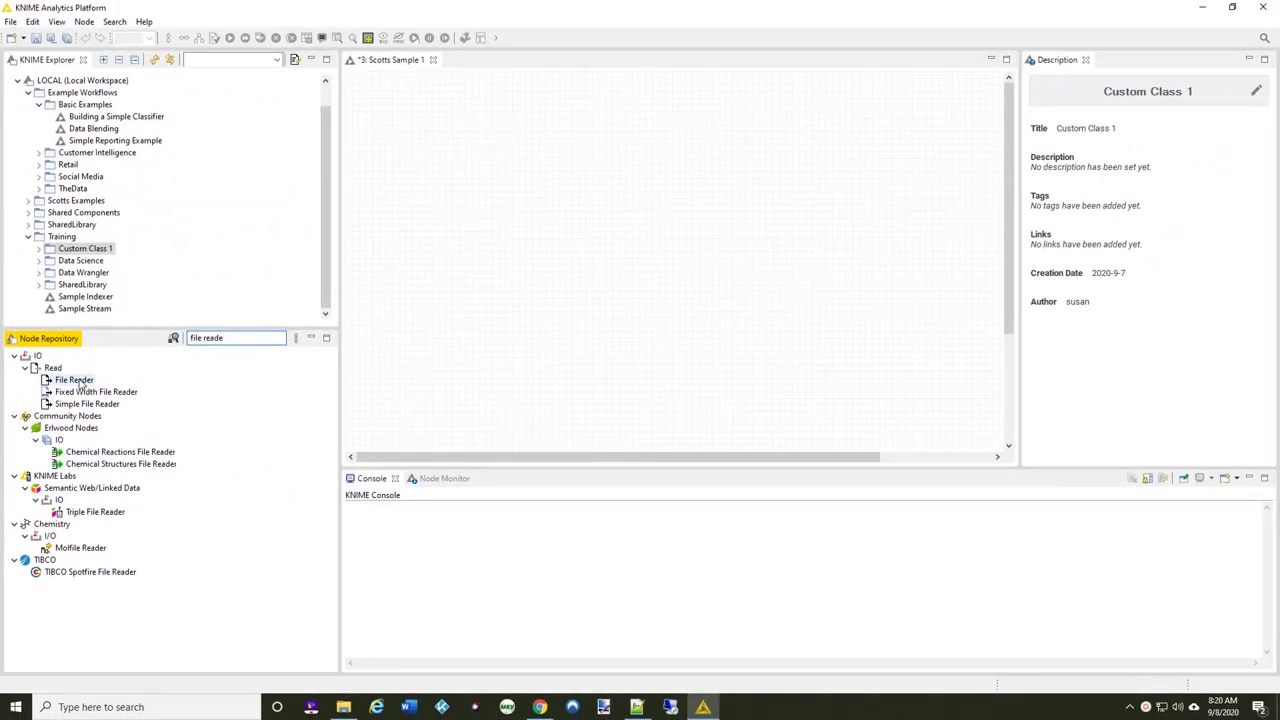
drag(80, 382, 481, 227)
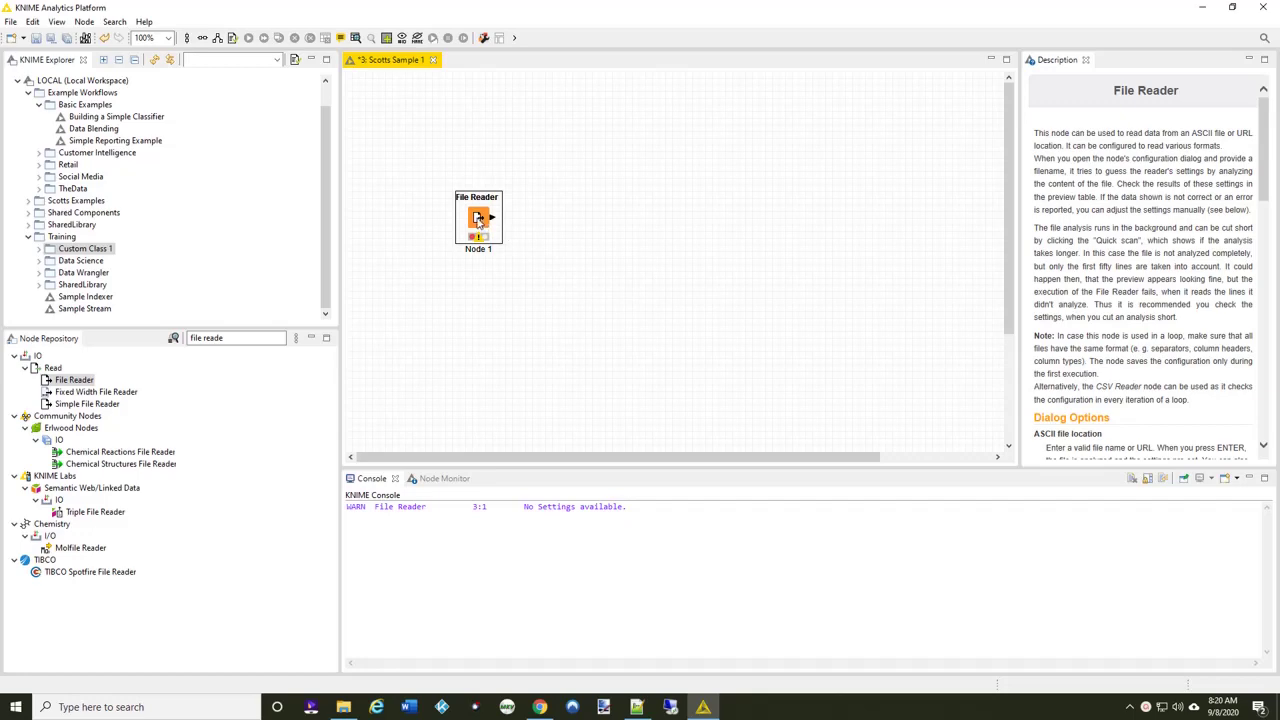
Point the File Reader at D:\Knime\DataFiles\ReferenceData\reference.countrymaster.csv.
right_click(478, 220)
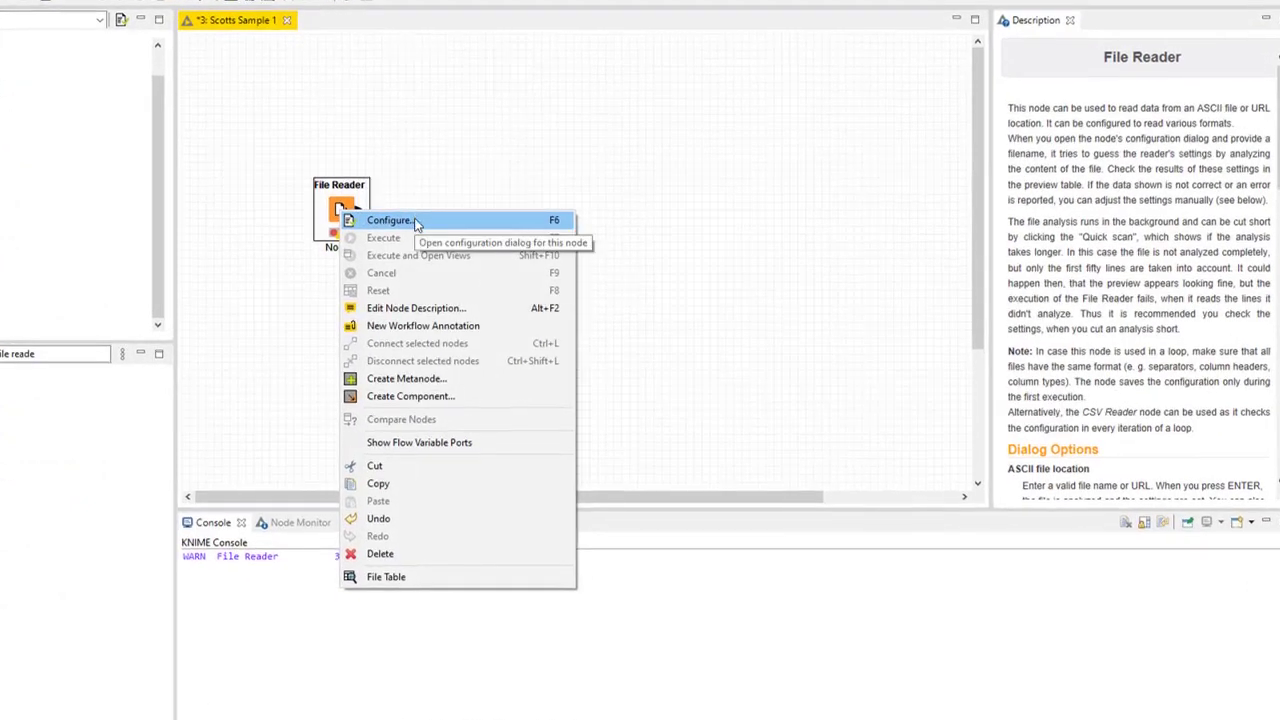
click(416, 221)
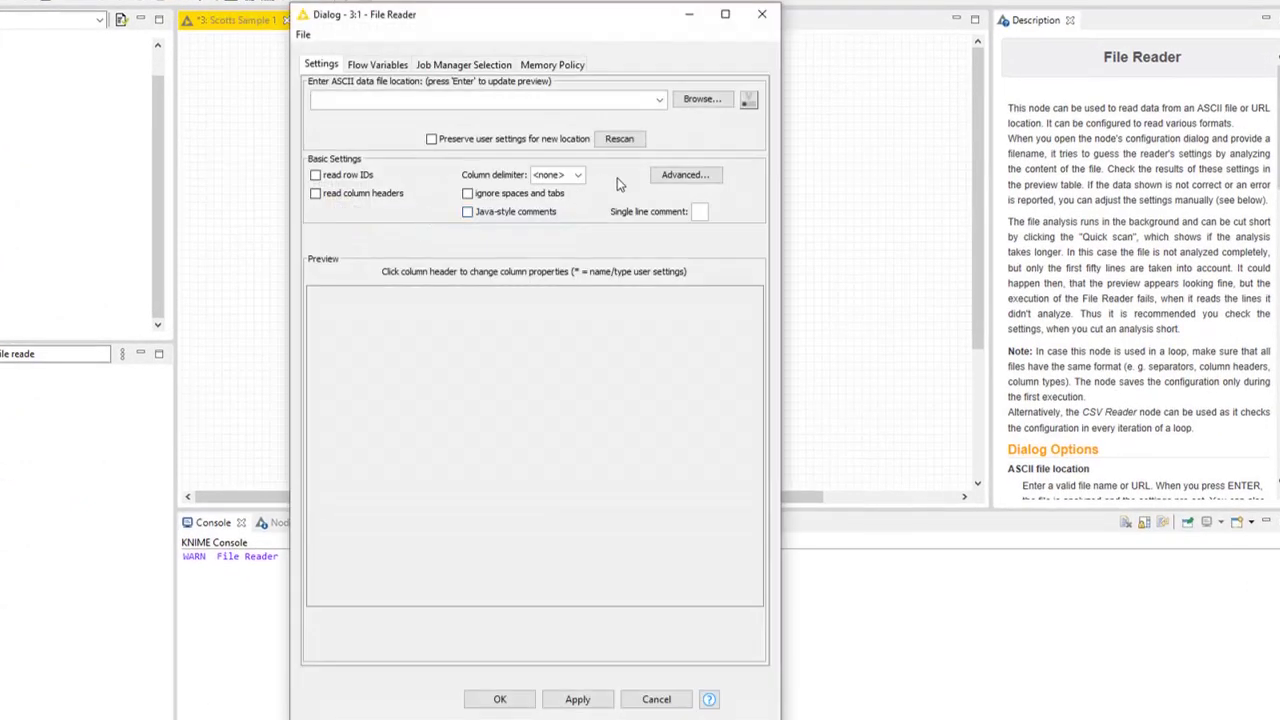
click(703, 100)
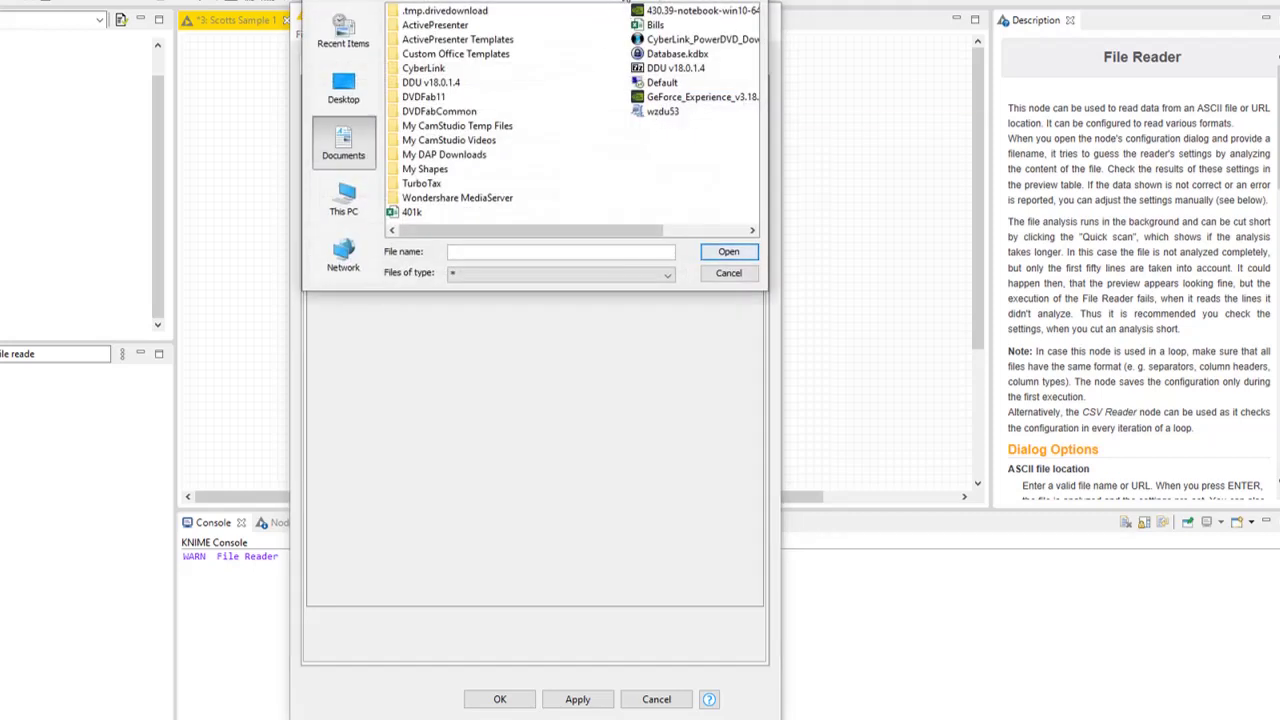
click(620, 4)
click(468, 17)
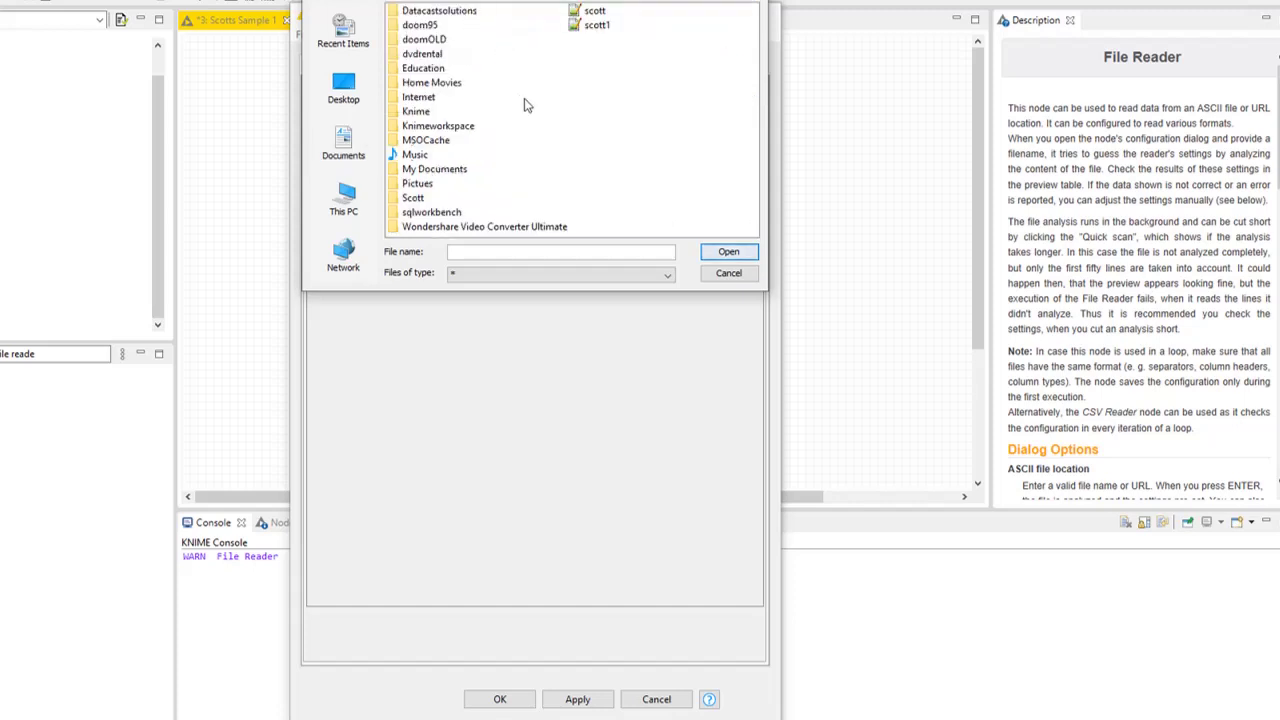
double_click(416, 112)
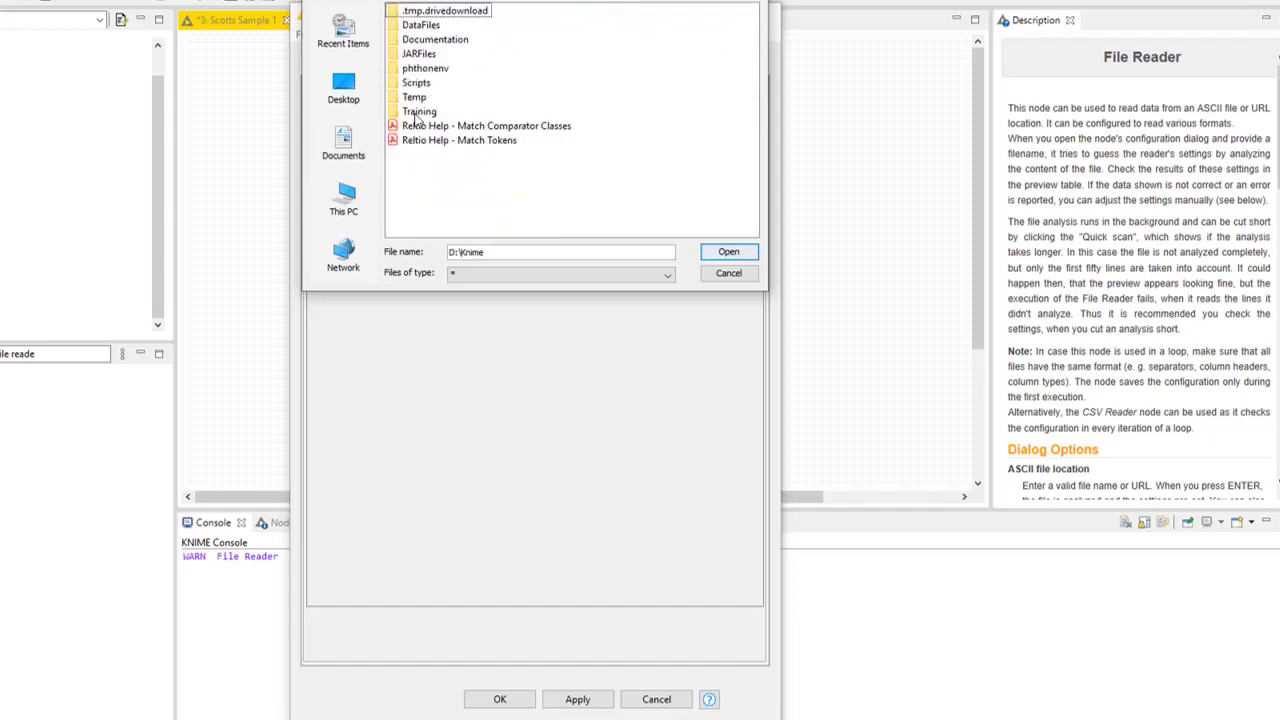
double_click(422, 25)
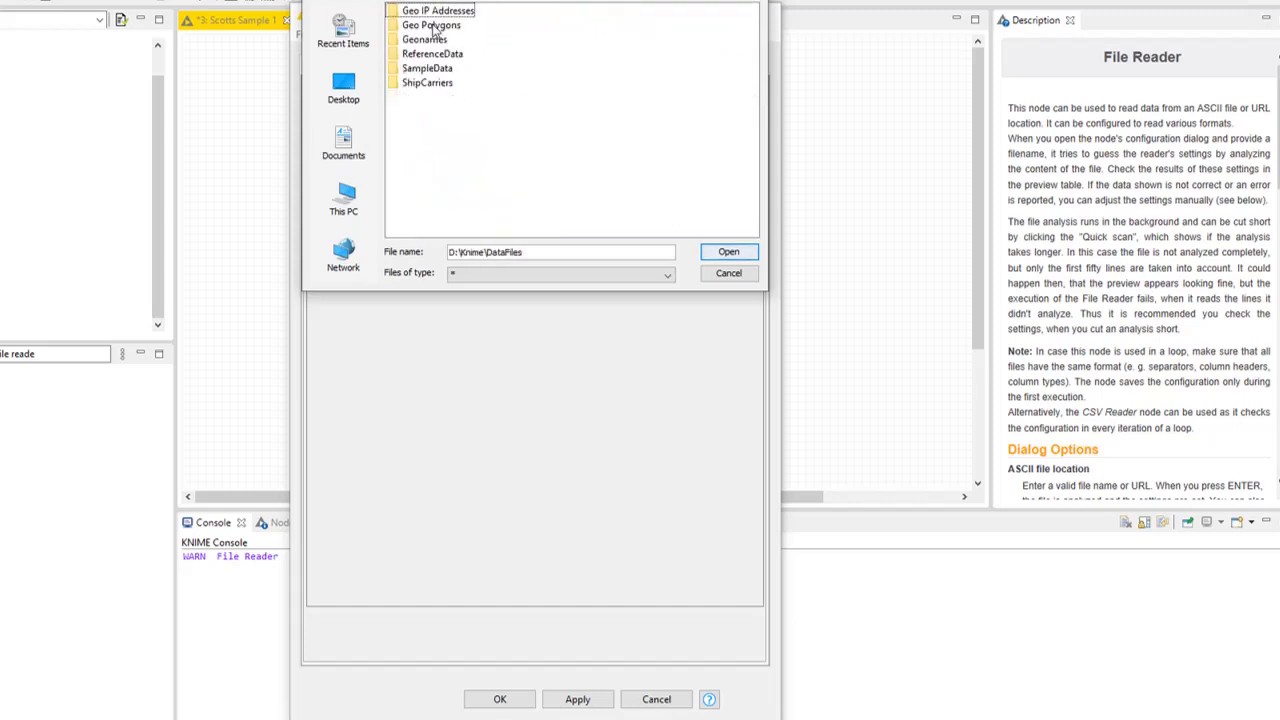
double_click(445, 54)
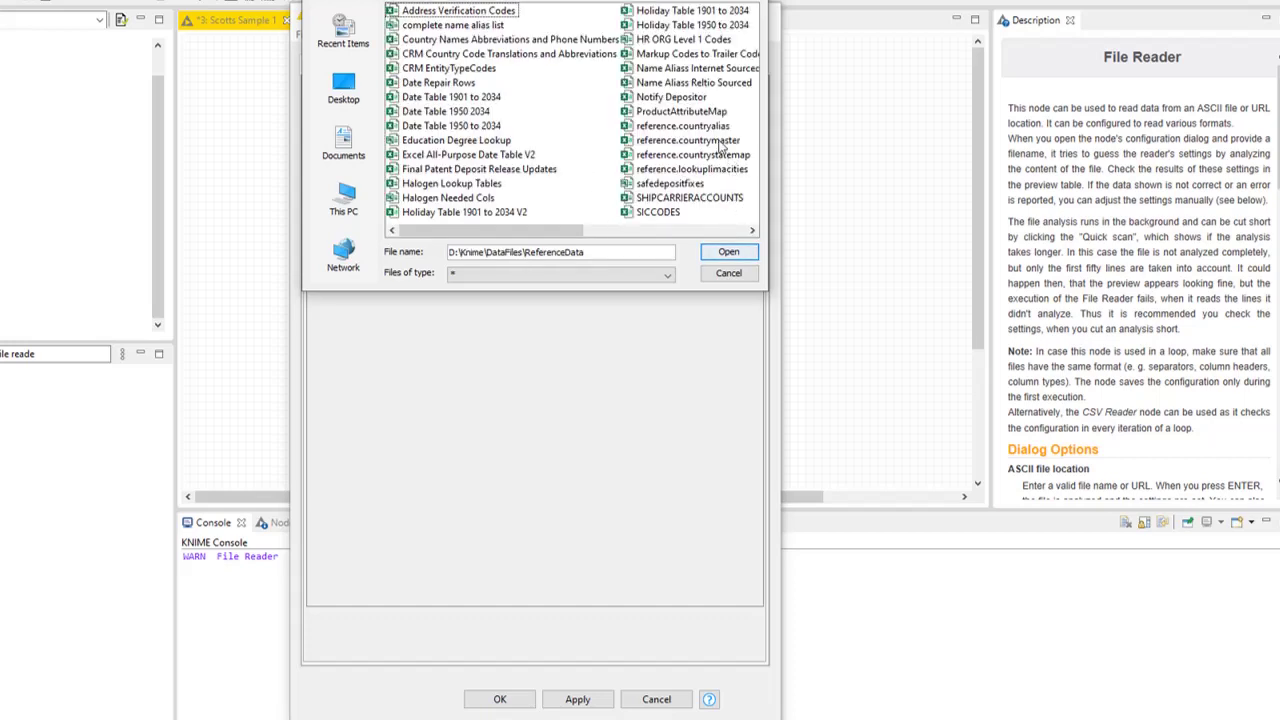
click(722, 145)
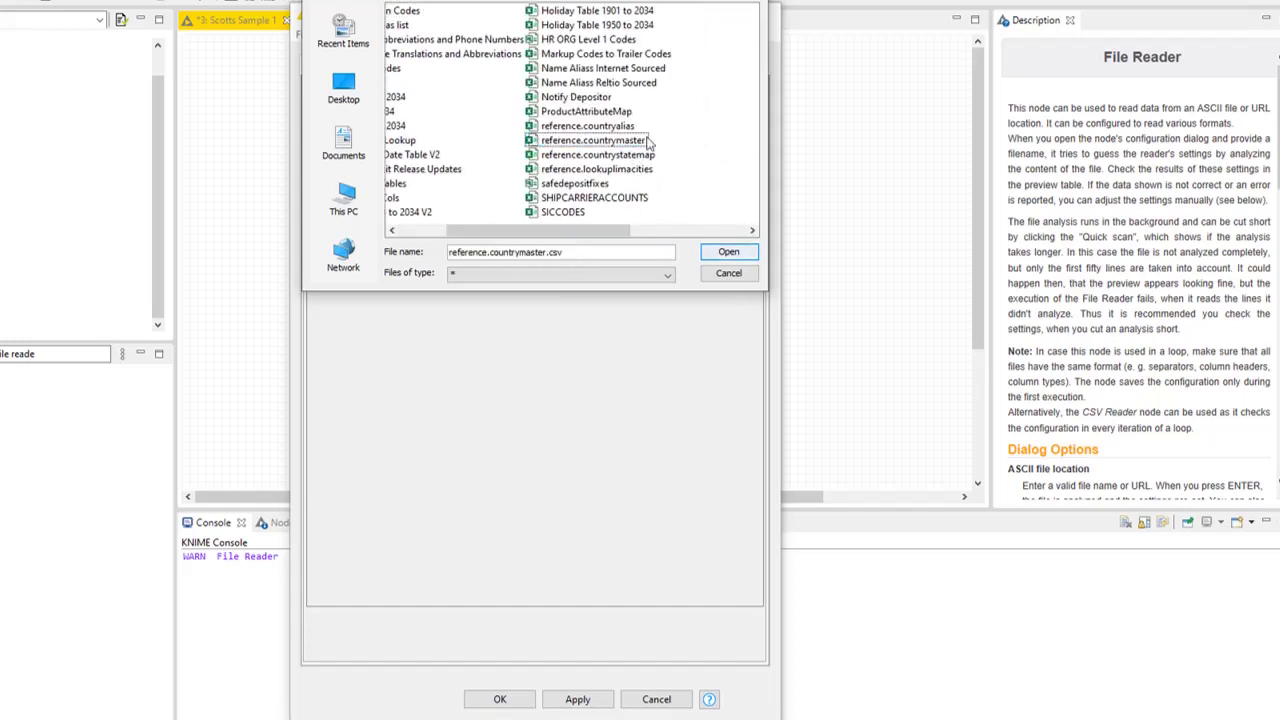
click(729, 252)
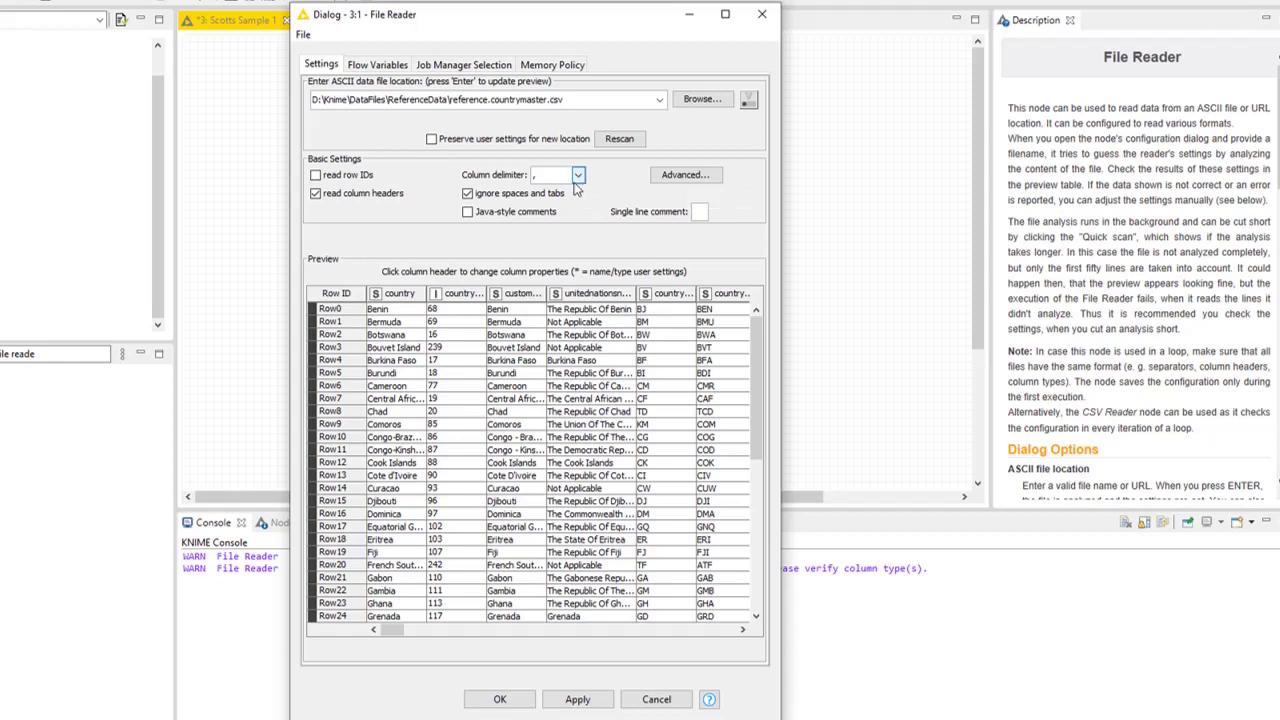
click(578, 176)
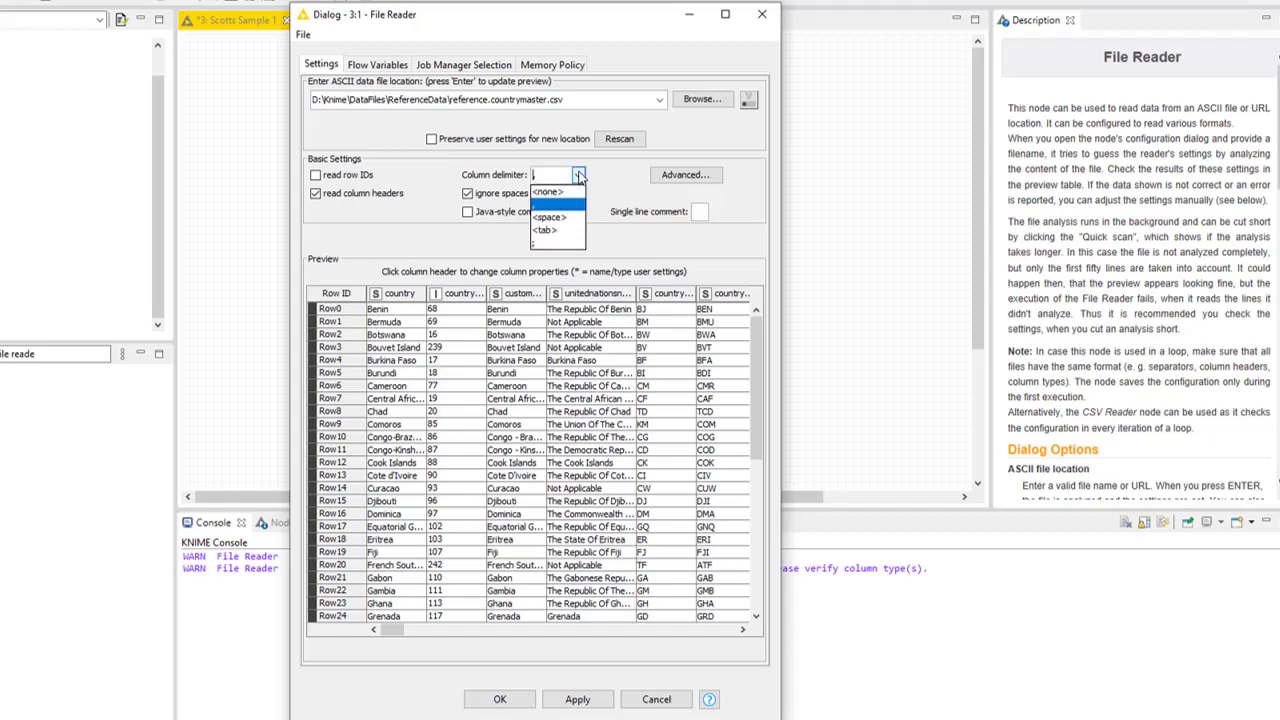
click(545, 238)
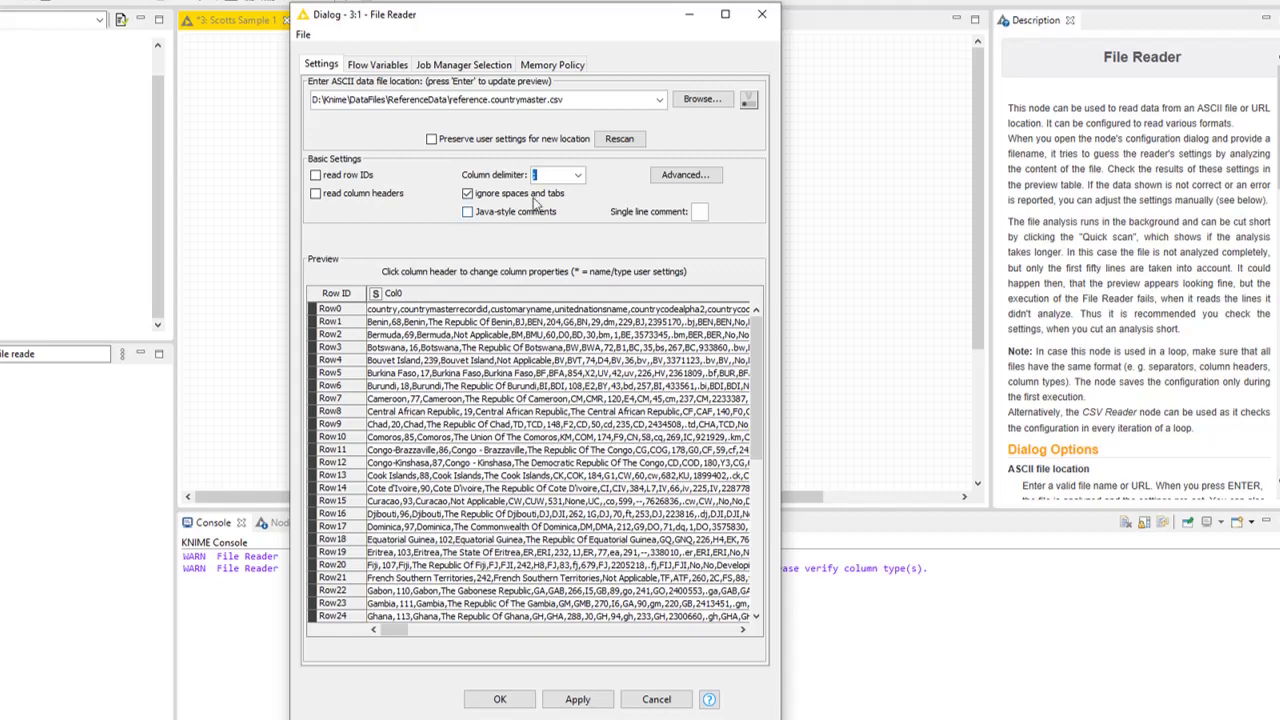
click(578, 175)
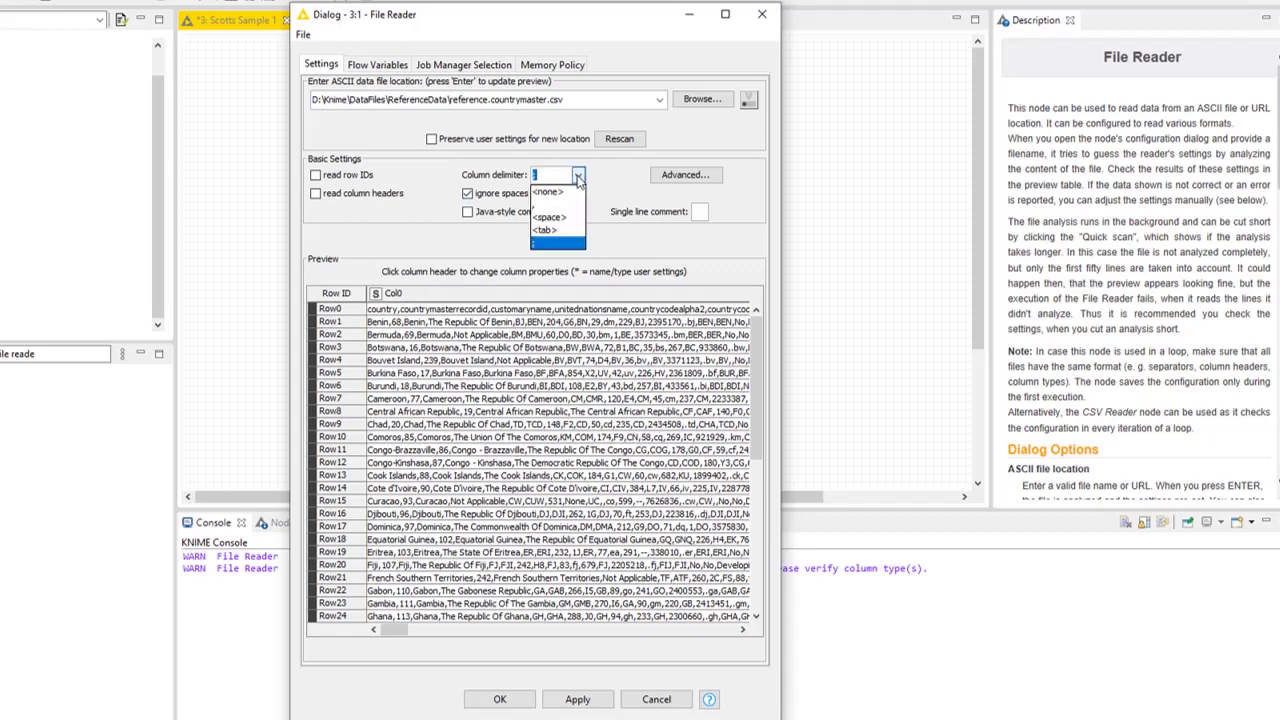
click(535, 205)
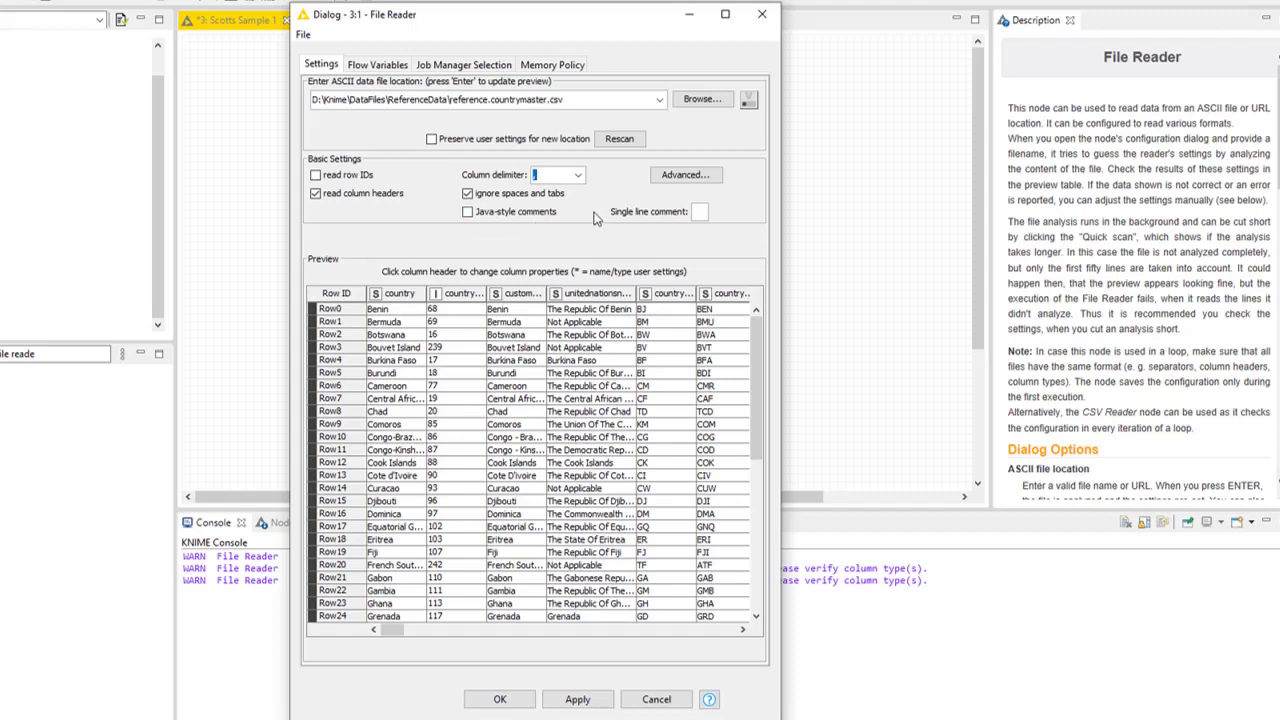
click(704, 177)
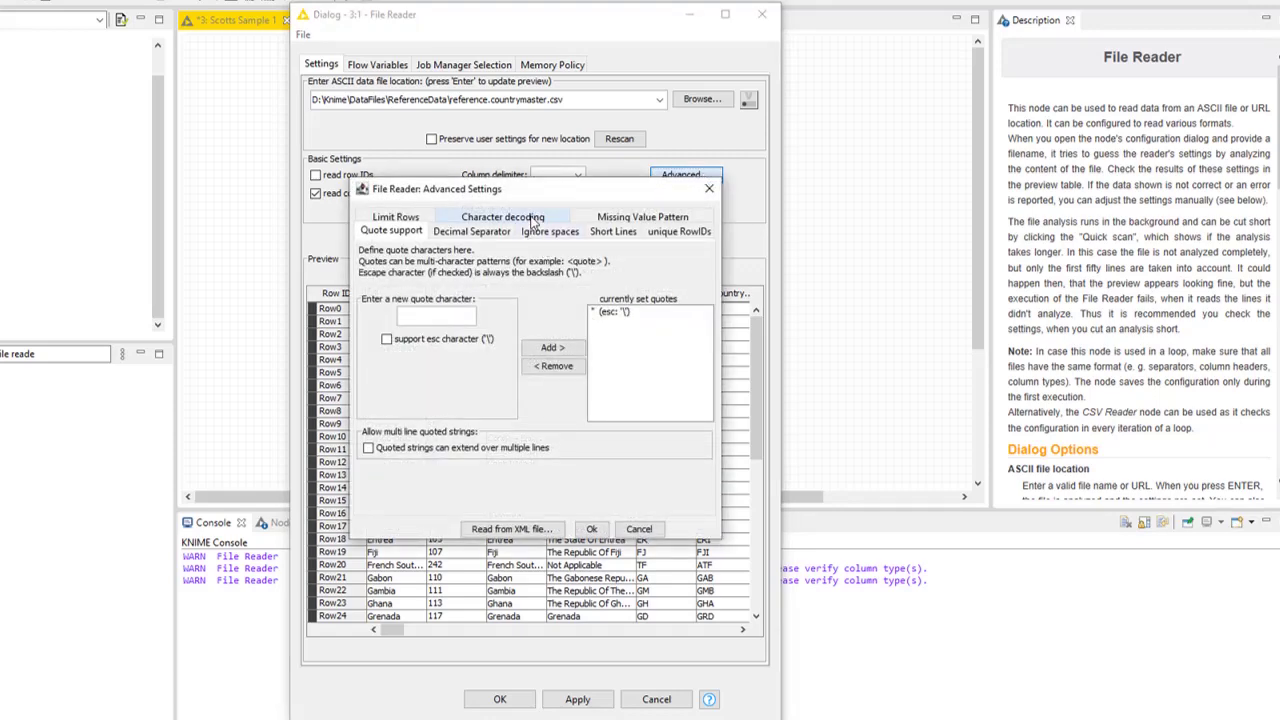
click(535, 220)
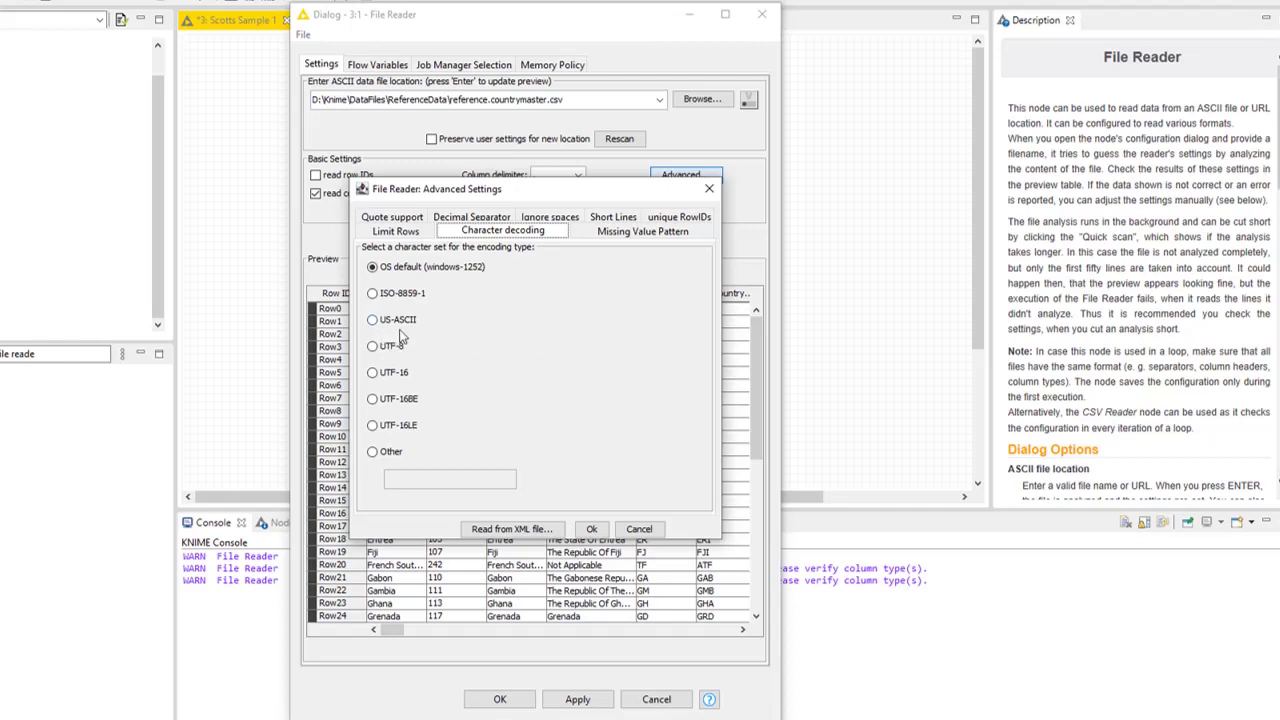
click(620, 217)
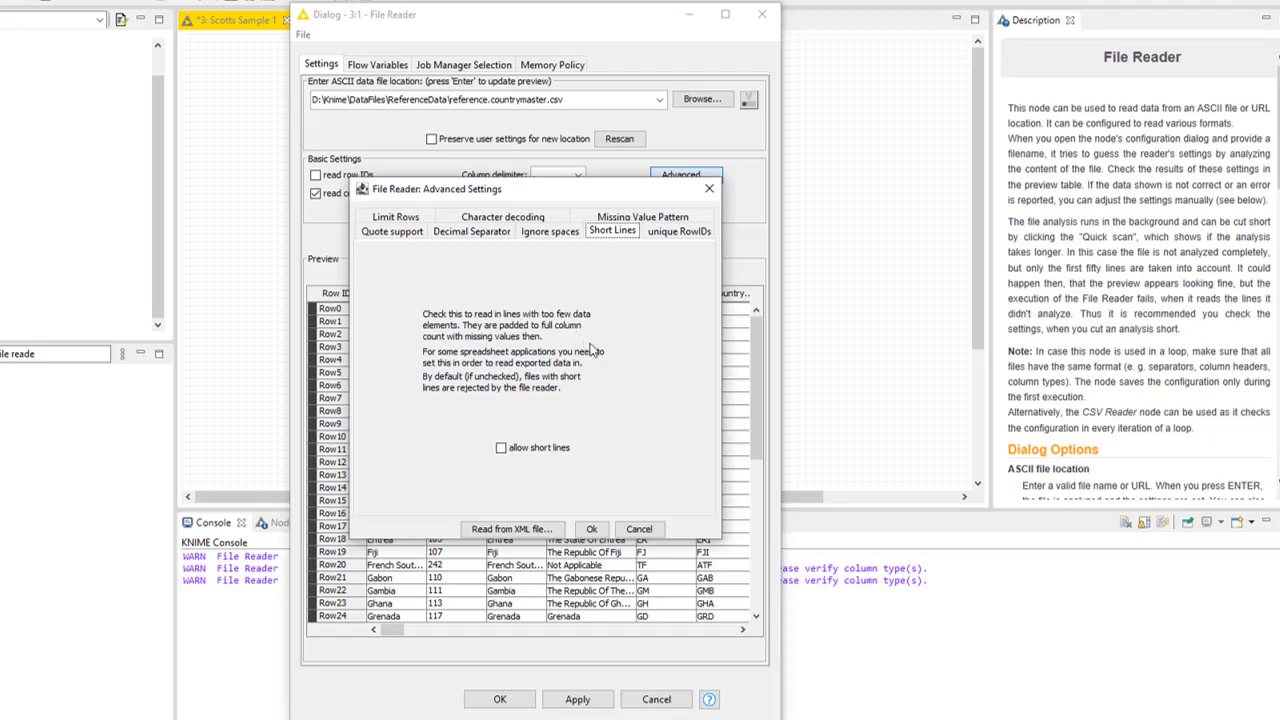
click(639, 529)
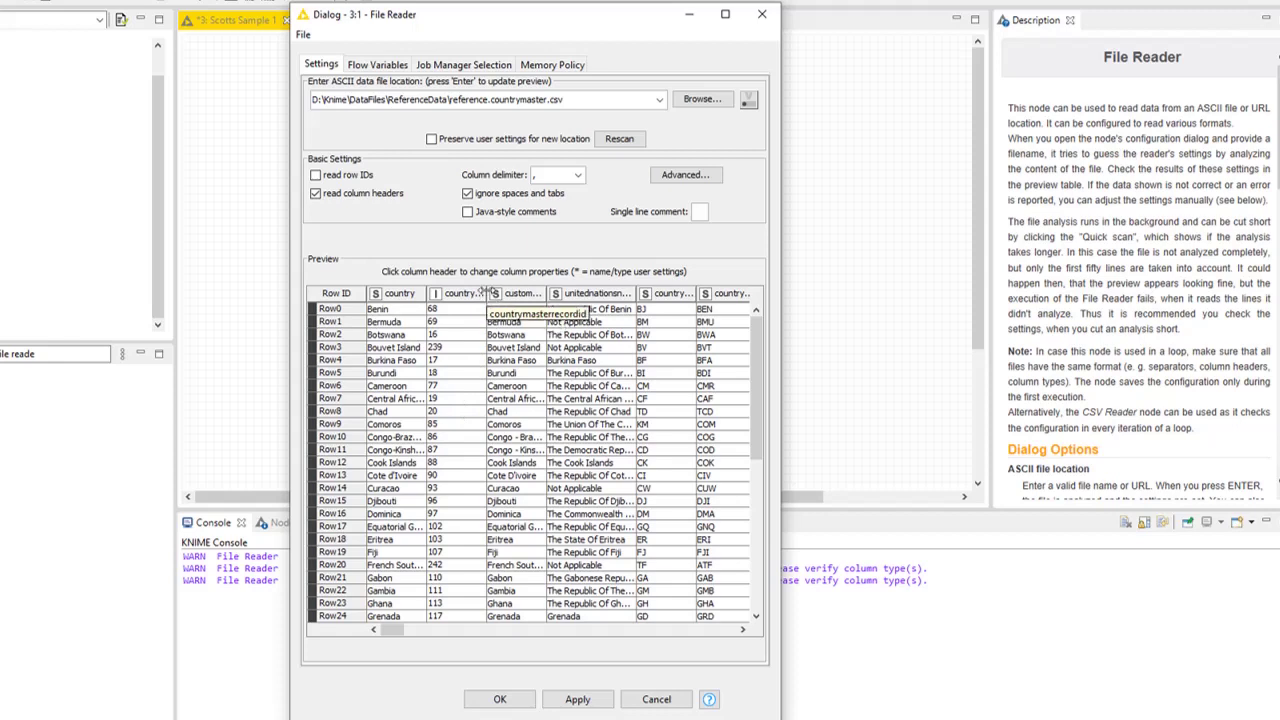
Widen the countrymasterrecordid column in the preview so its full name shows.
drag(490, 291, 549, 293)
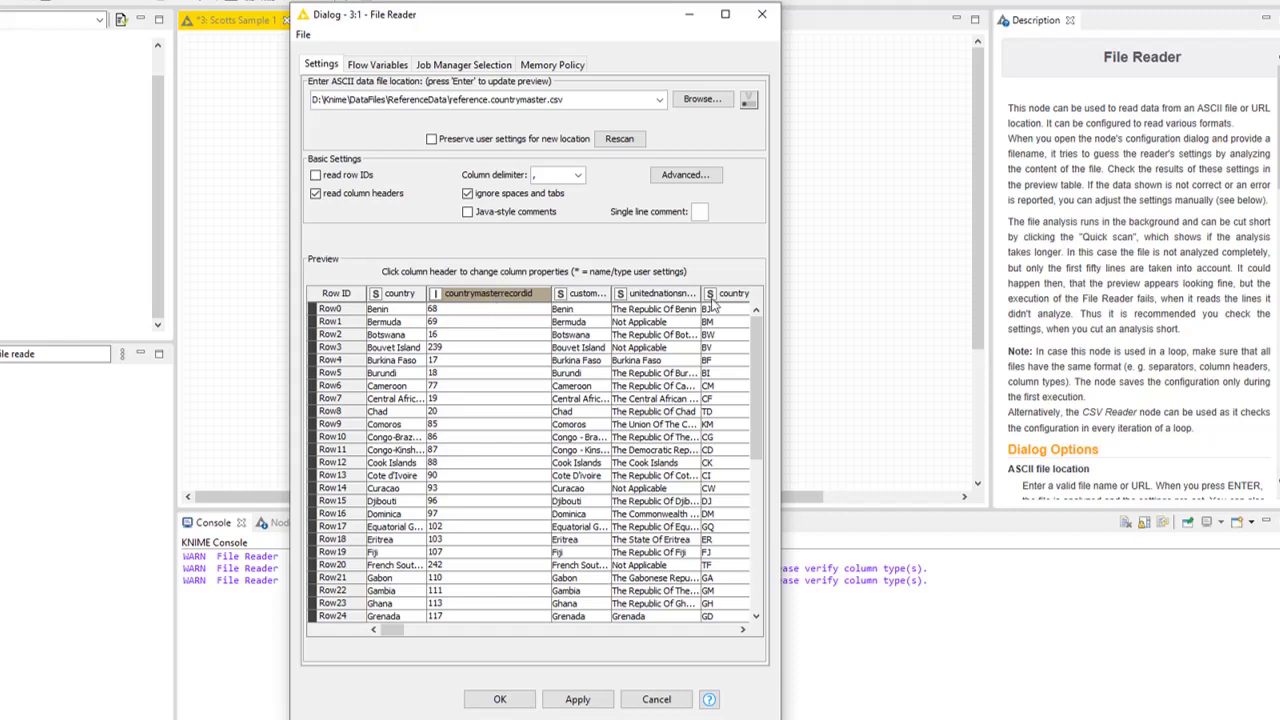
Change the countrymasterrecordid column type from Number (integer) to String.
click(507, 297)
drag(21, 160, 193, 186)
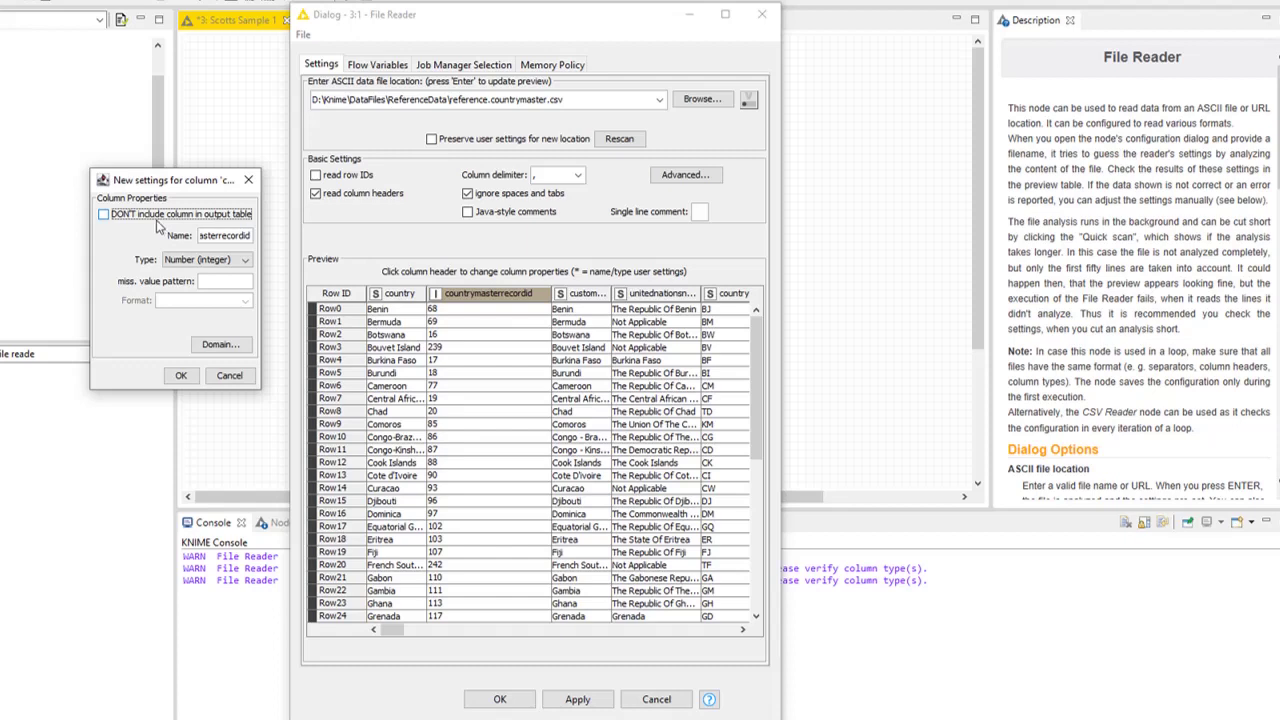
click(247, 262)
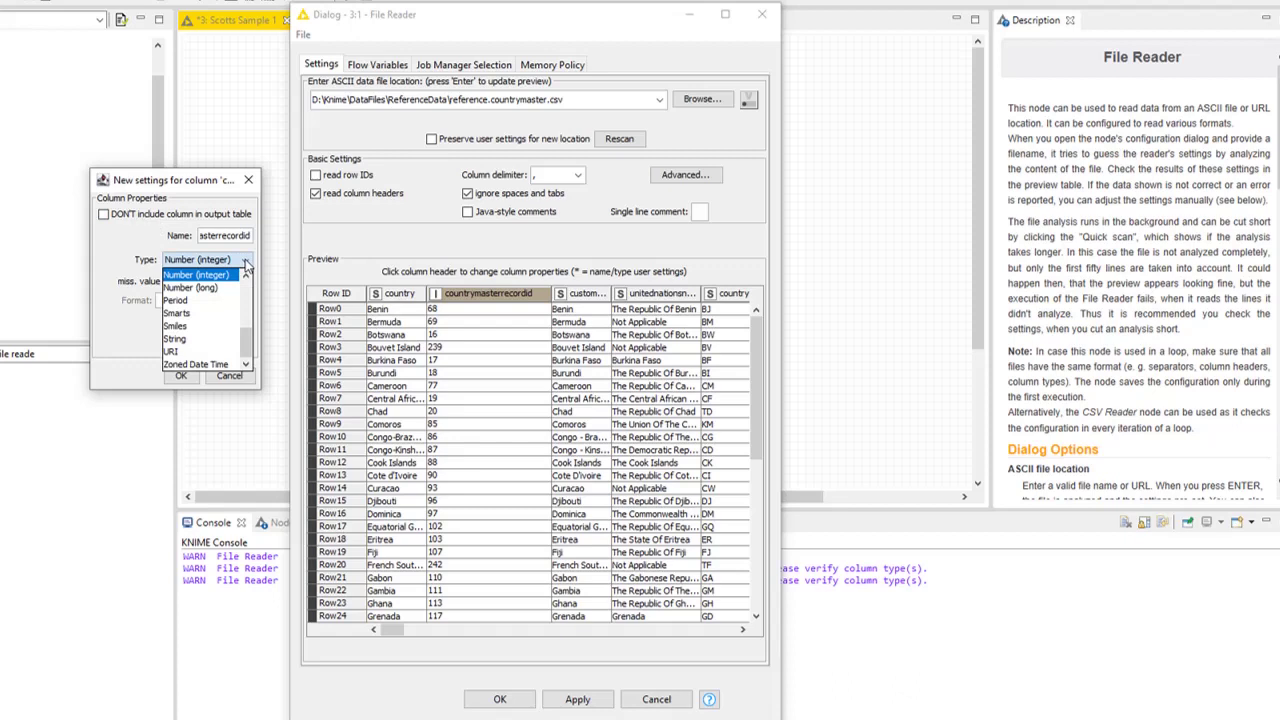
click(203, 340)
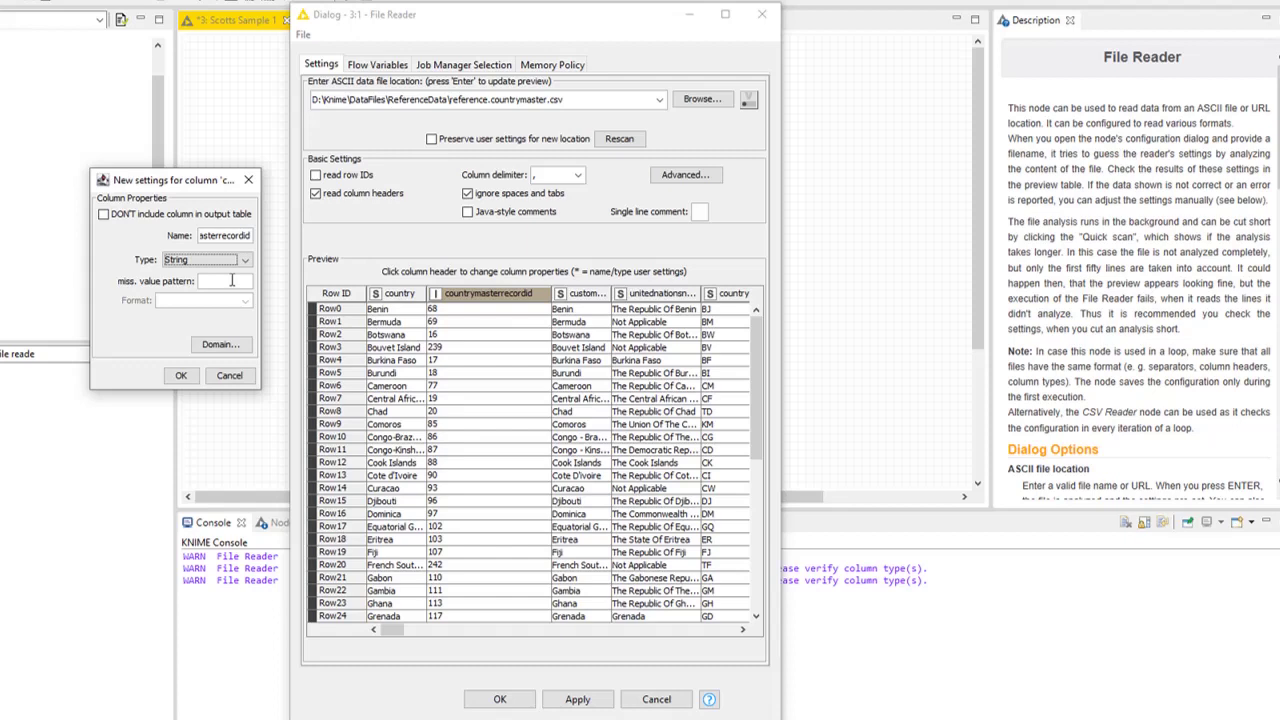
Enter <null> as the missing value pattern, then cancel the column settings.
click(231, 280)
text(<null>)
click(229, 375)
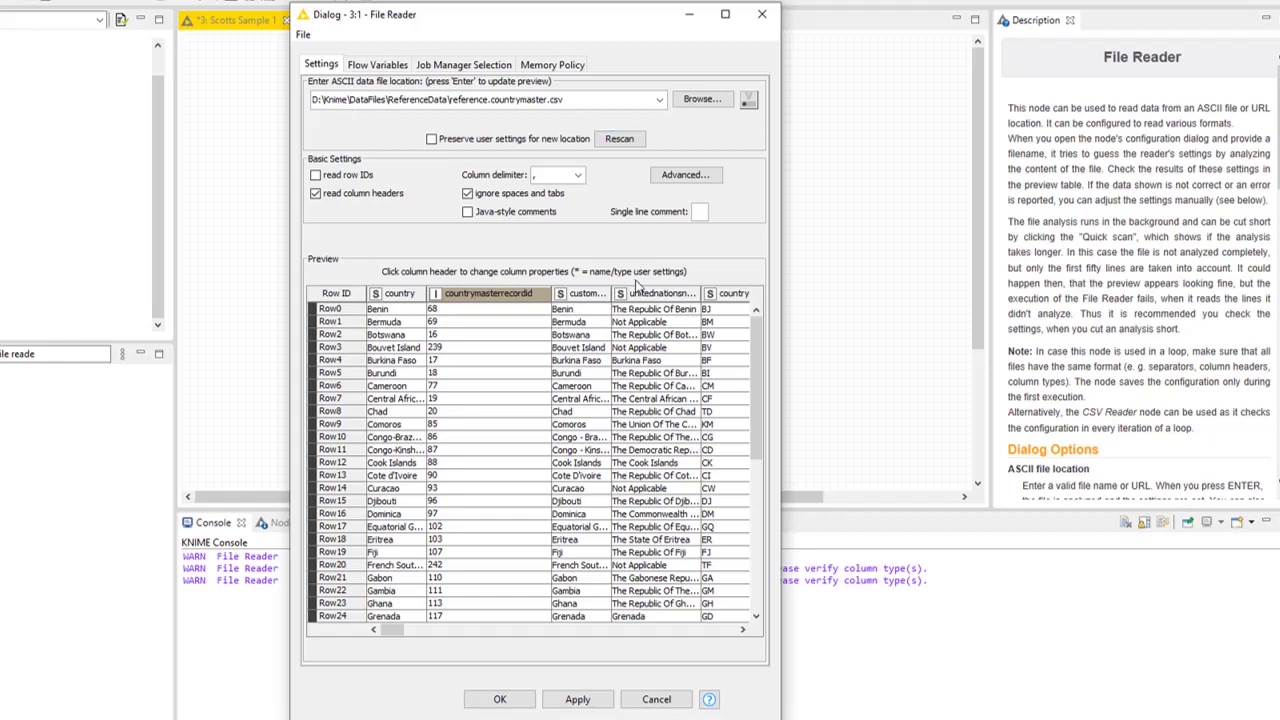
Accept the File Reader settings, execute the node, and view its File Table output.
click(519, 700)
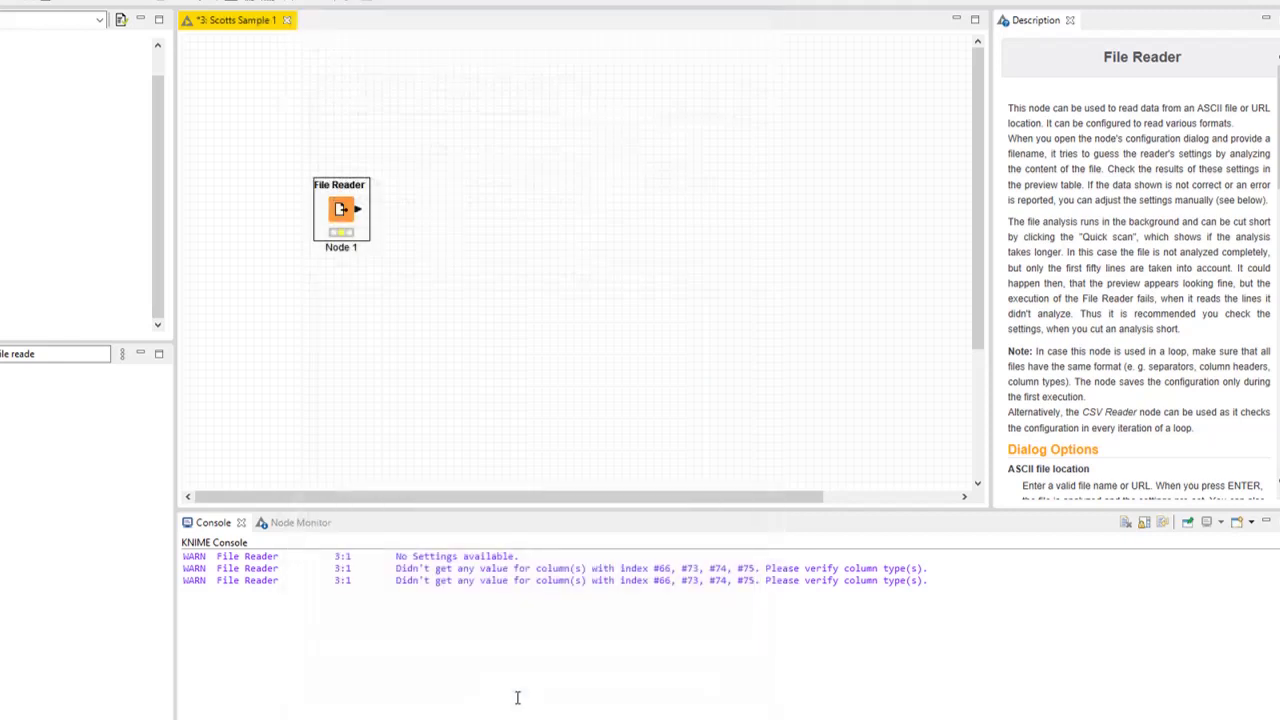
right_click(345, 208)
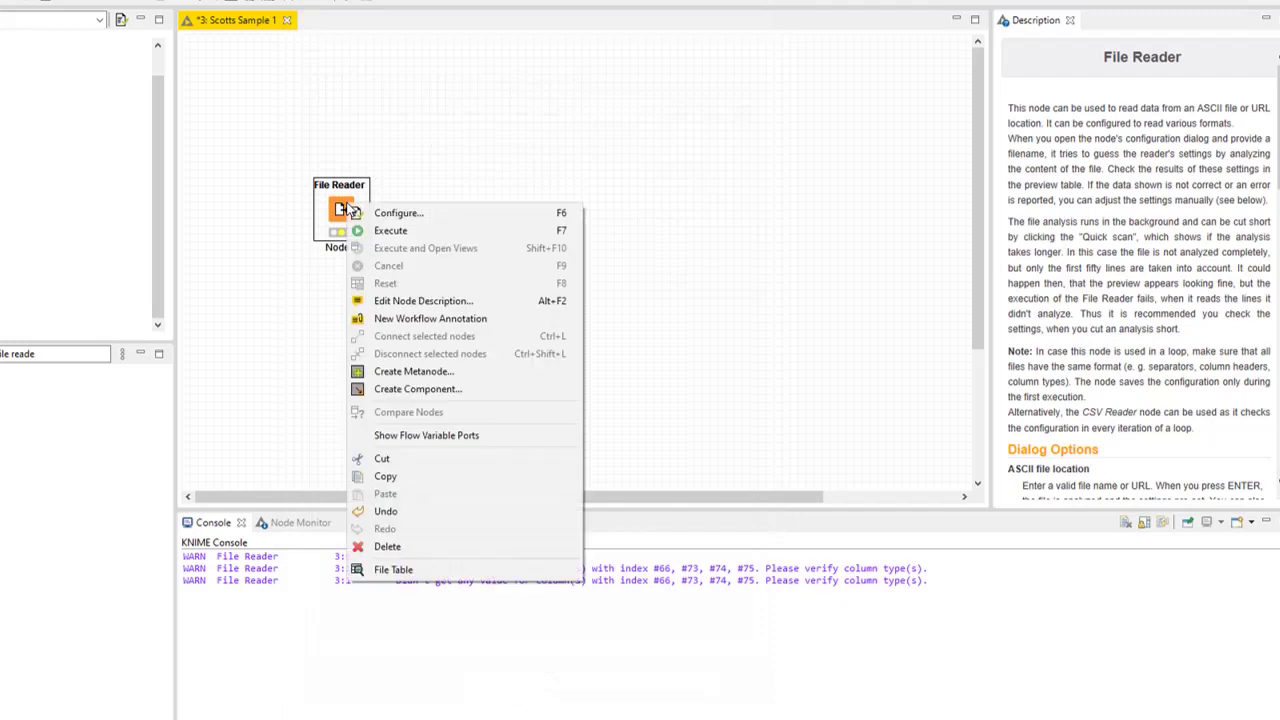
click(400, 231)
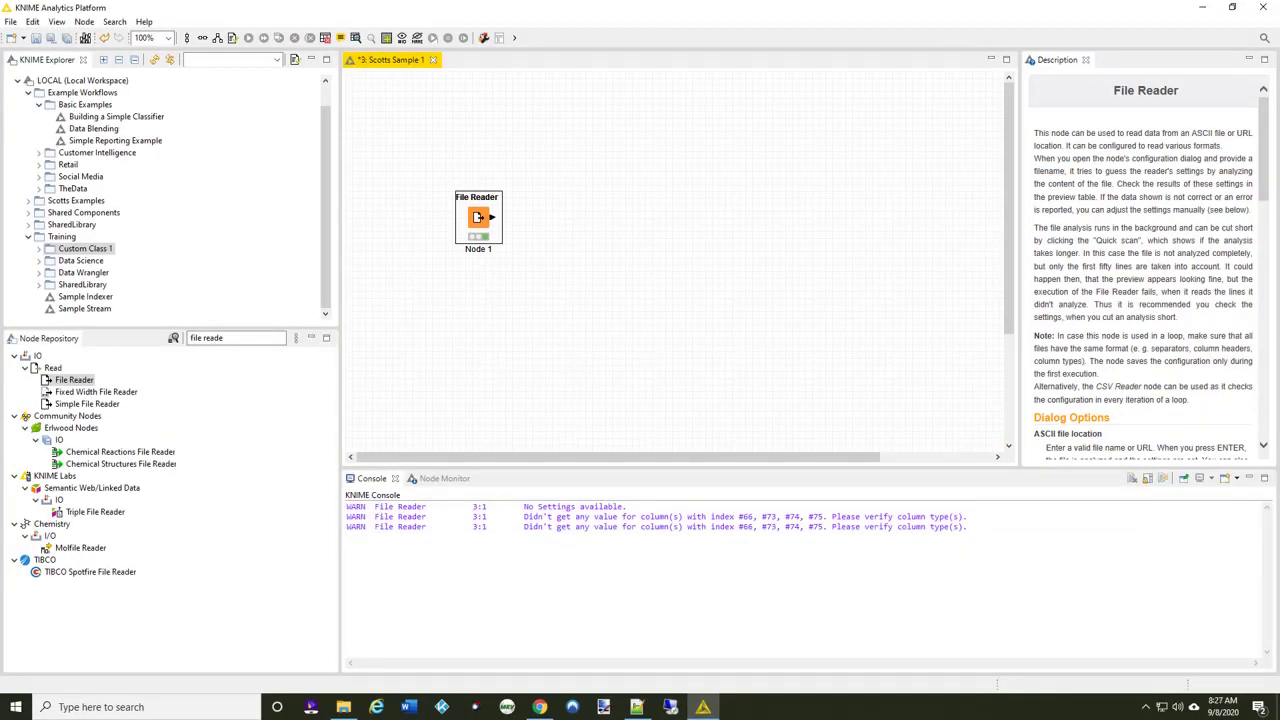
right_click(483, 217)
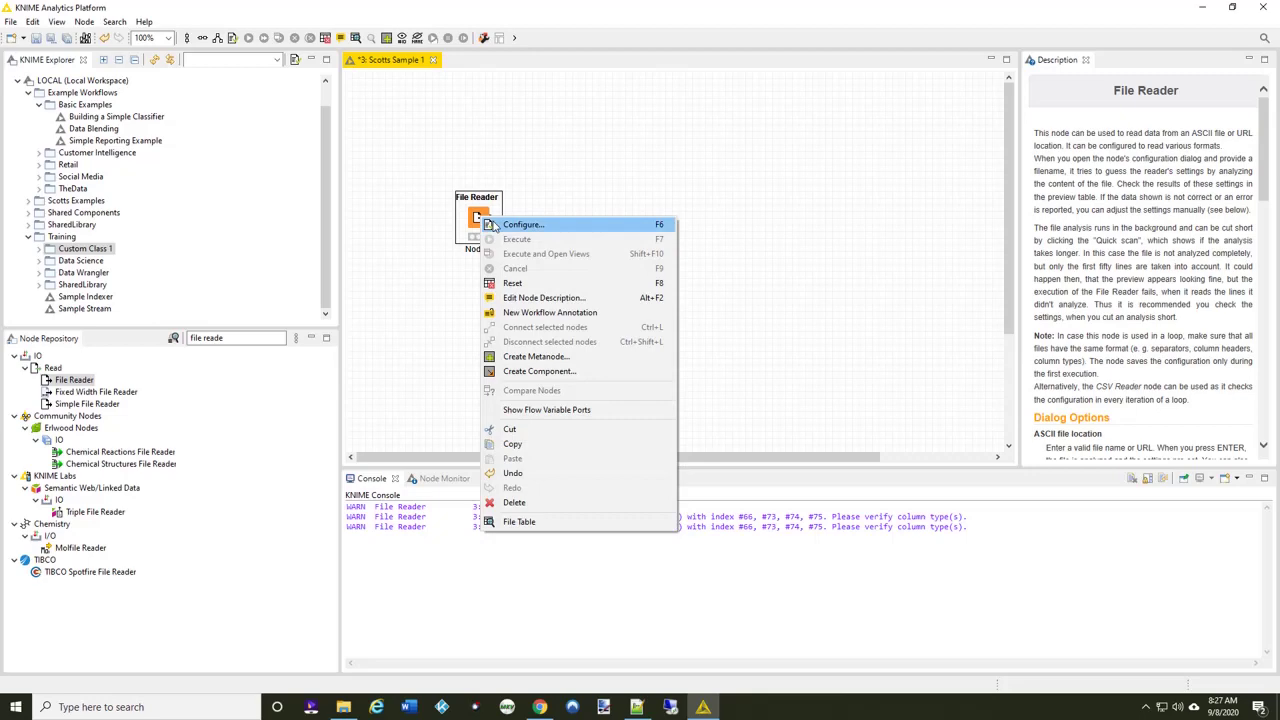
click(560, 522)
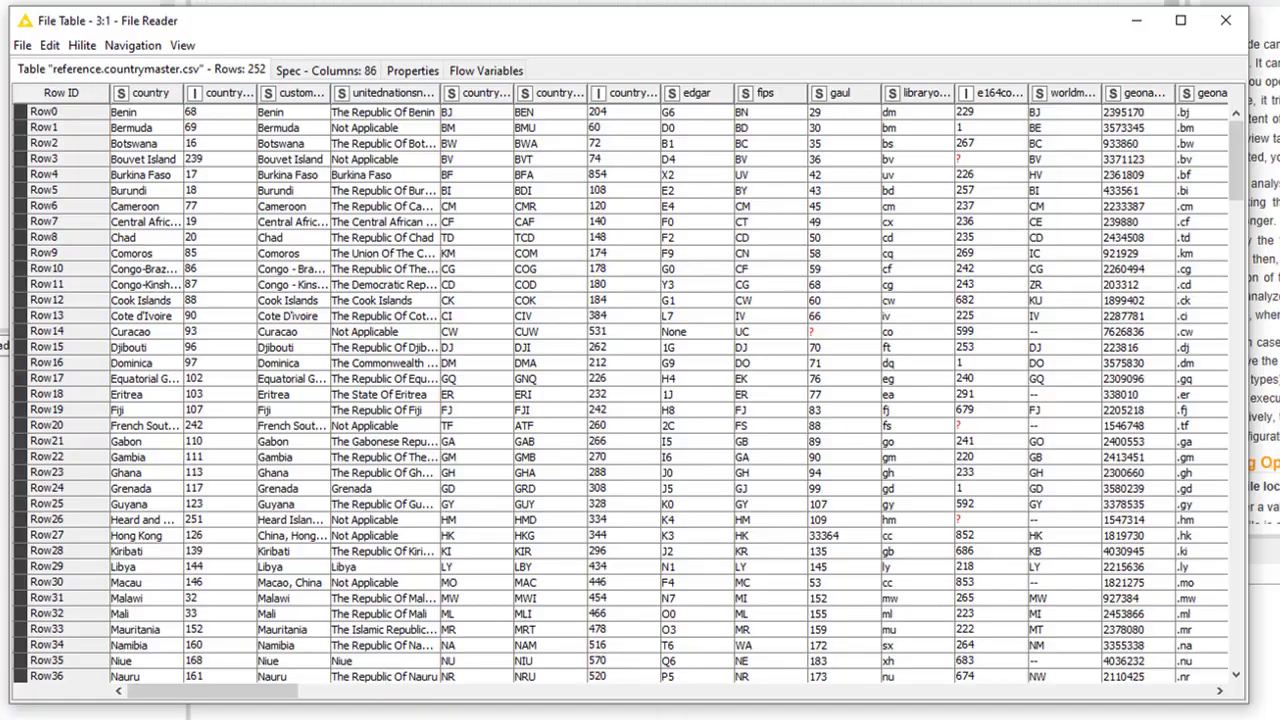
Scroll through the output table, then view the 86-column specification.
drag(264, 692, 232, 660)
drag(1235, 176, 1240, 146)
click(333, 74)
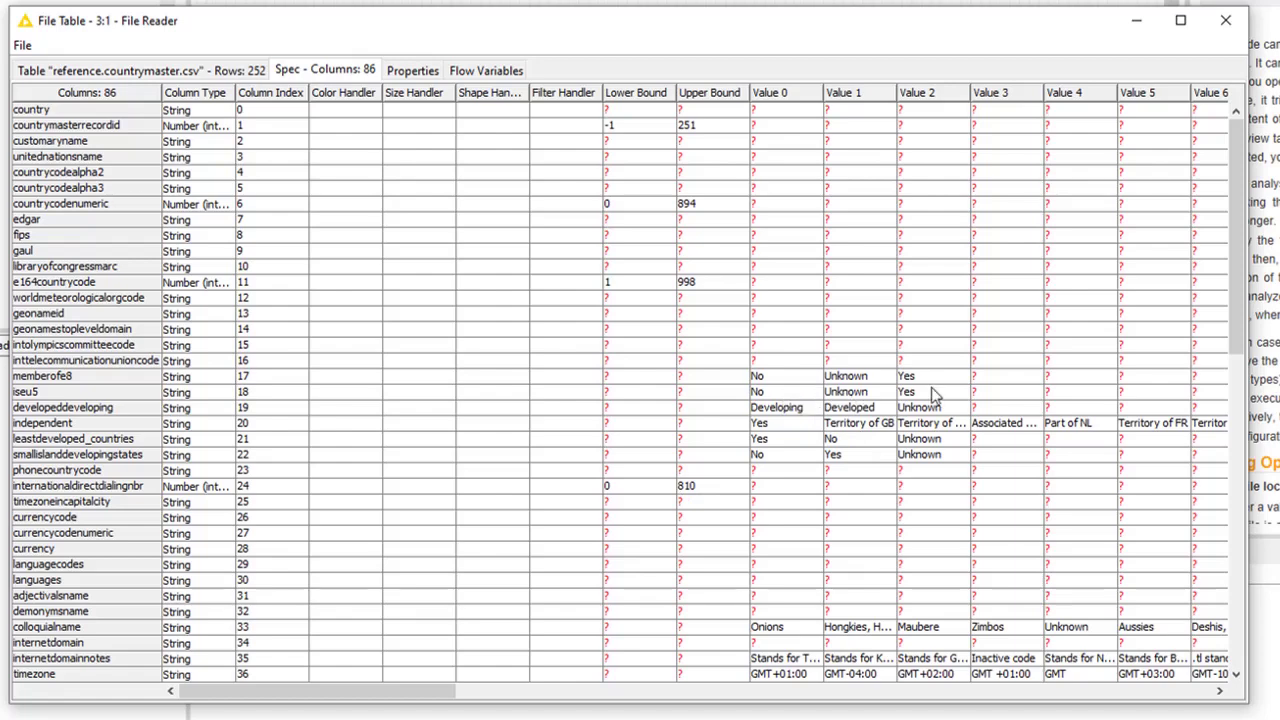
Select the memberofe8 column spec, check the table Properties, then return to the data rows.
click(90, 378)
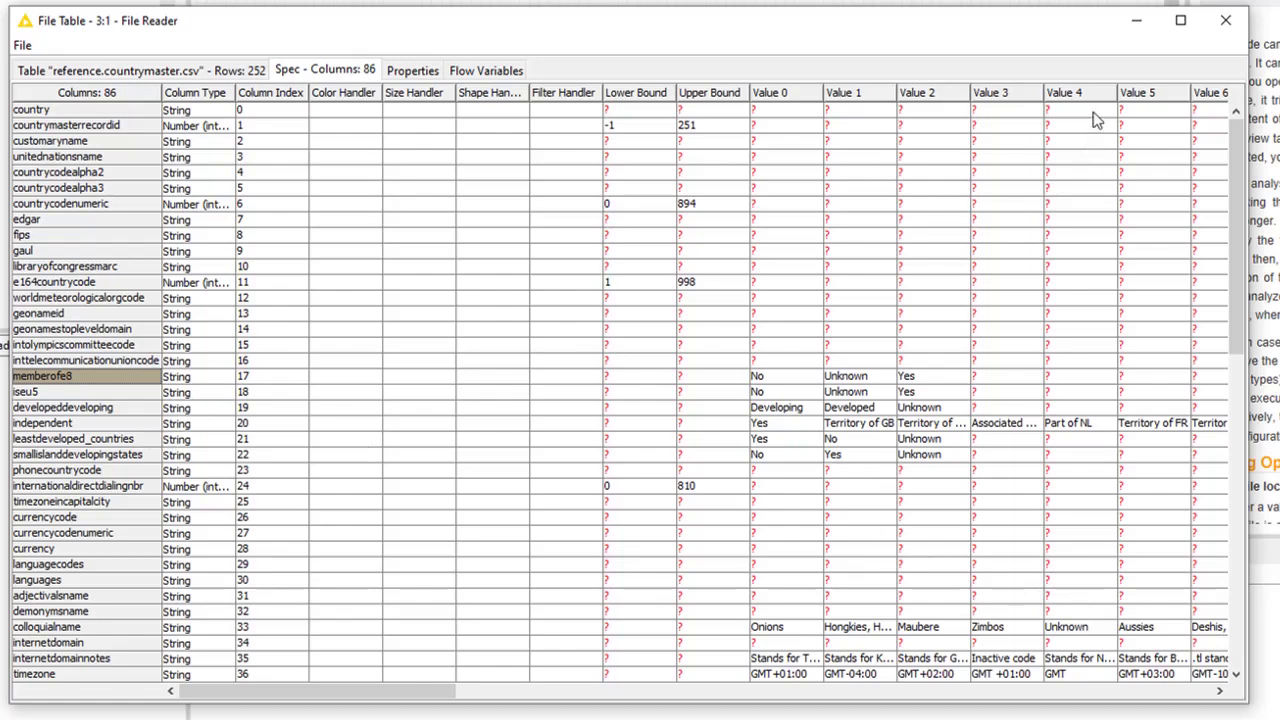
click(417, 72)
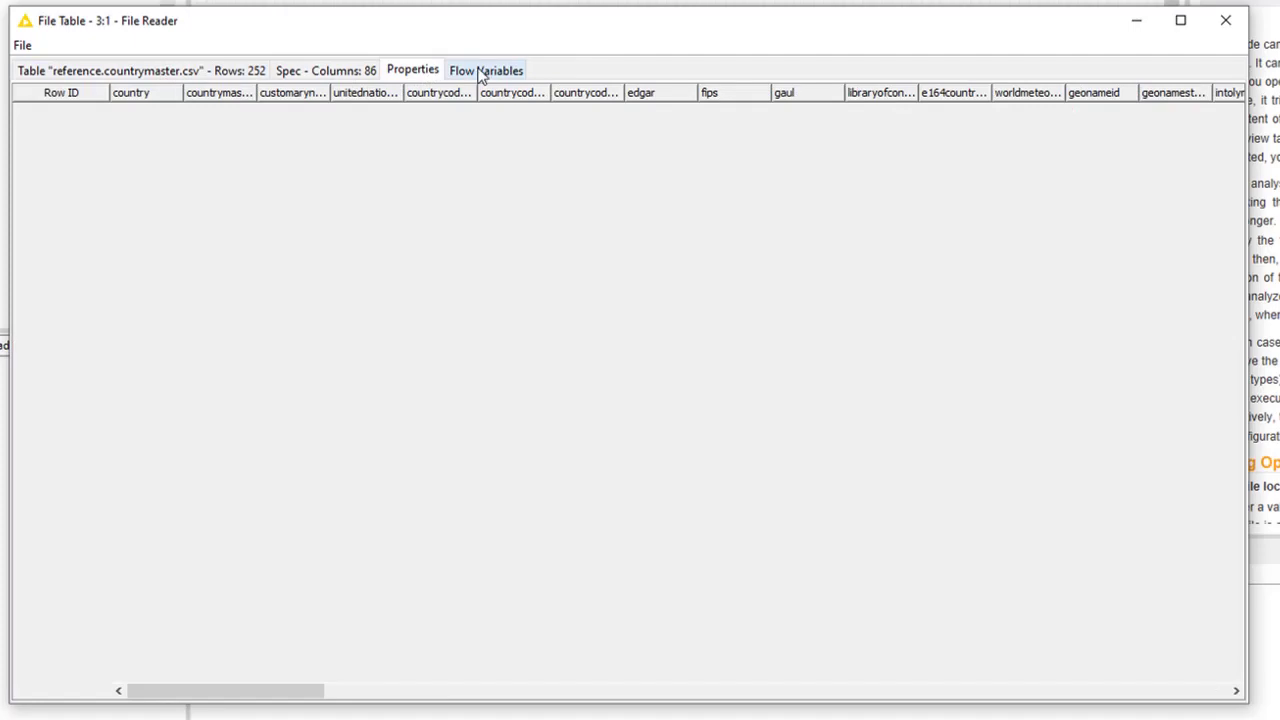
click(130, 78)
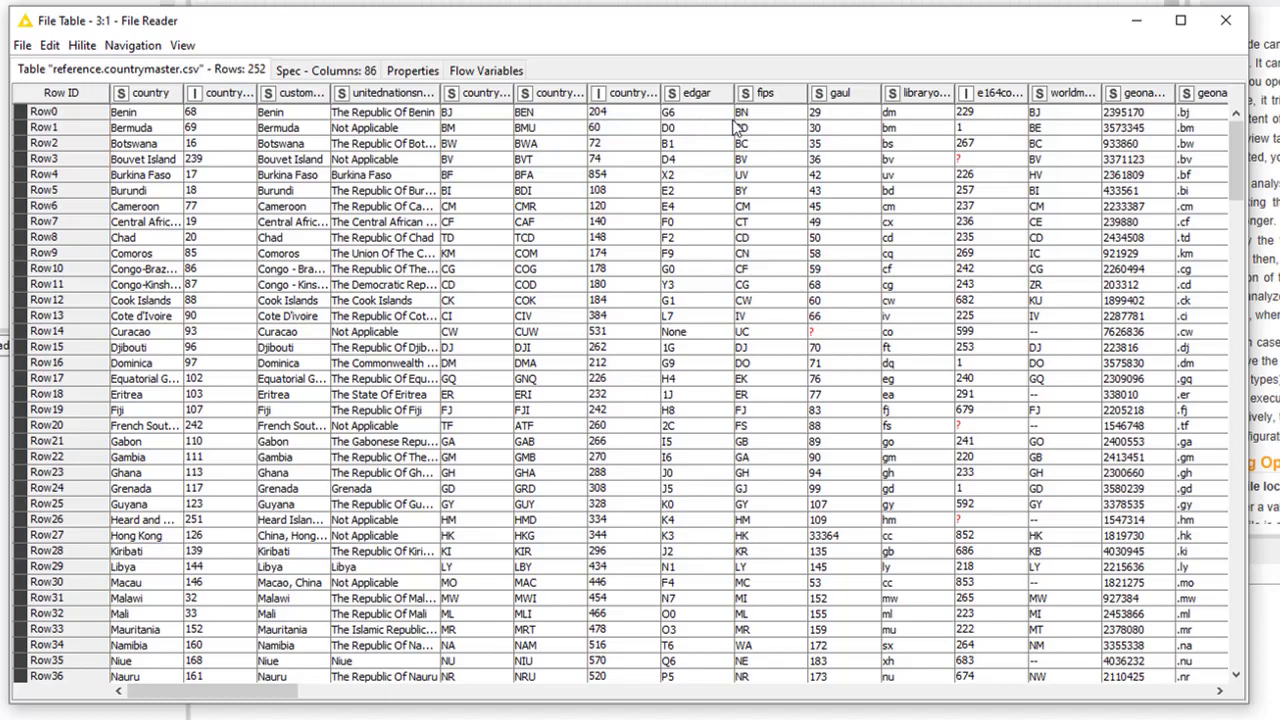
Widen the developeddeveloping column and review its possible values.
drag(284, 690, 444, 697)
drag(577, 92, 662, 92)
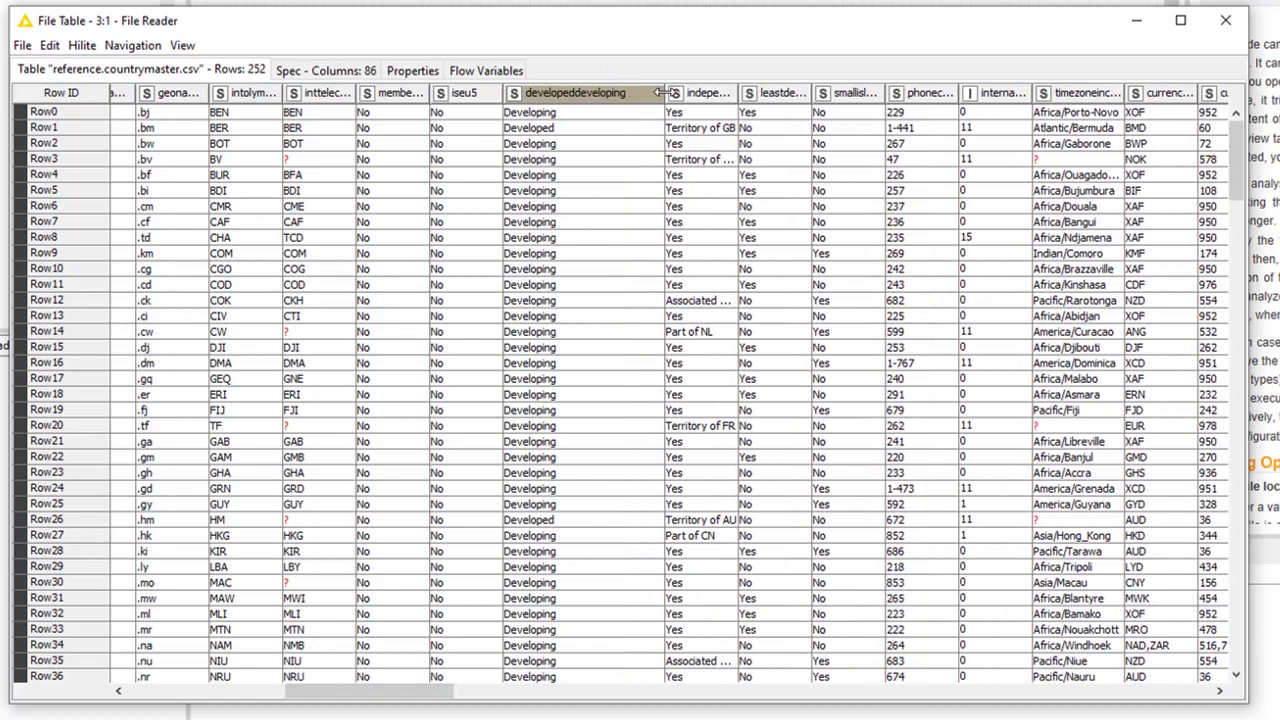
right_click(603, 92)
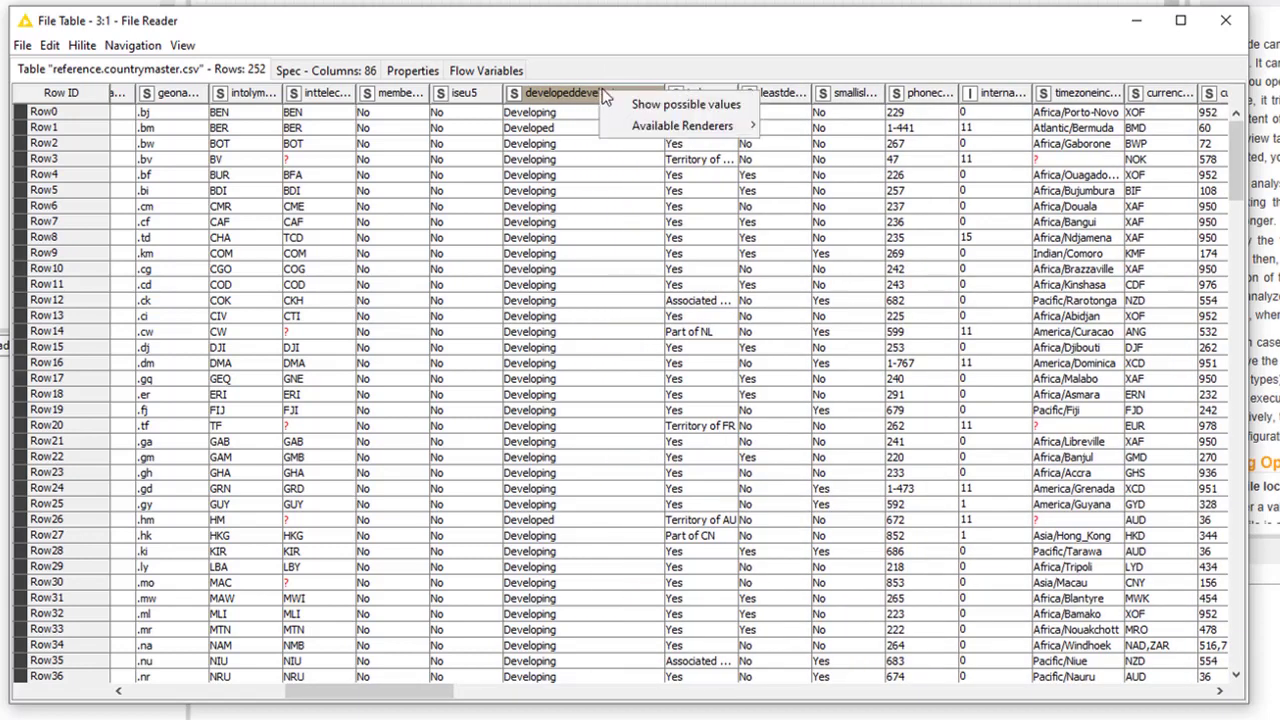
click(655, 105)
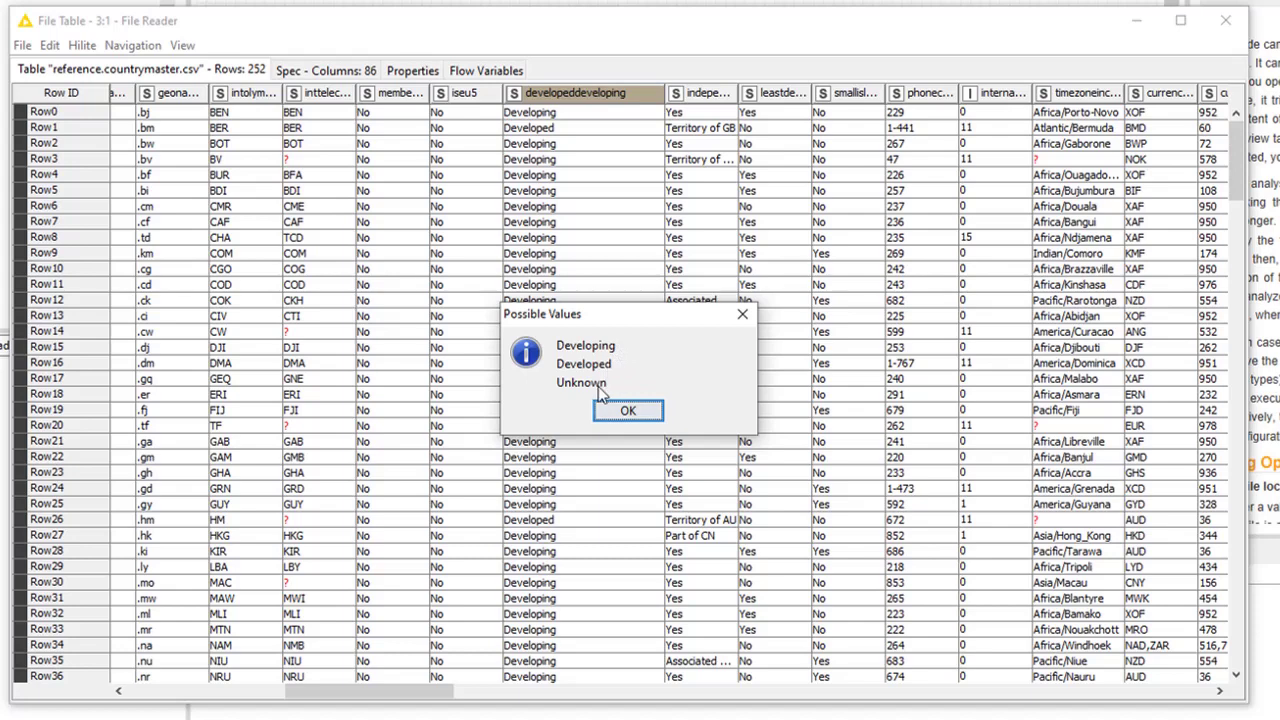
click(742, 314)
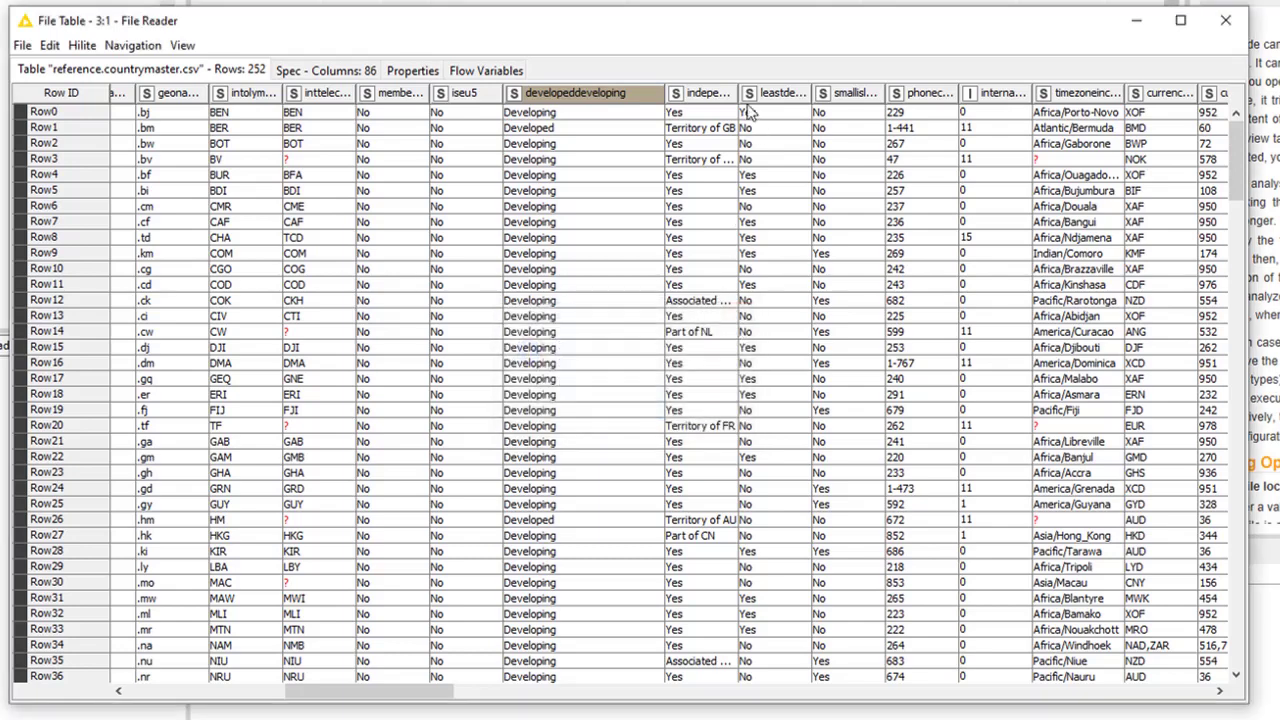
Widen the independent column and review its possible values.
drag(741, 92, 801, 92)
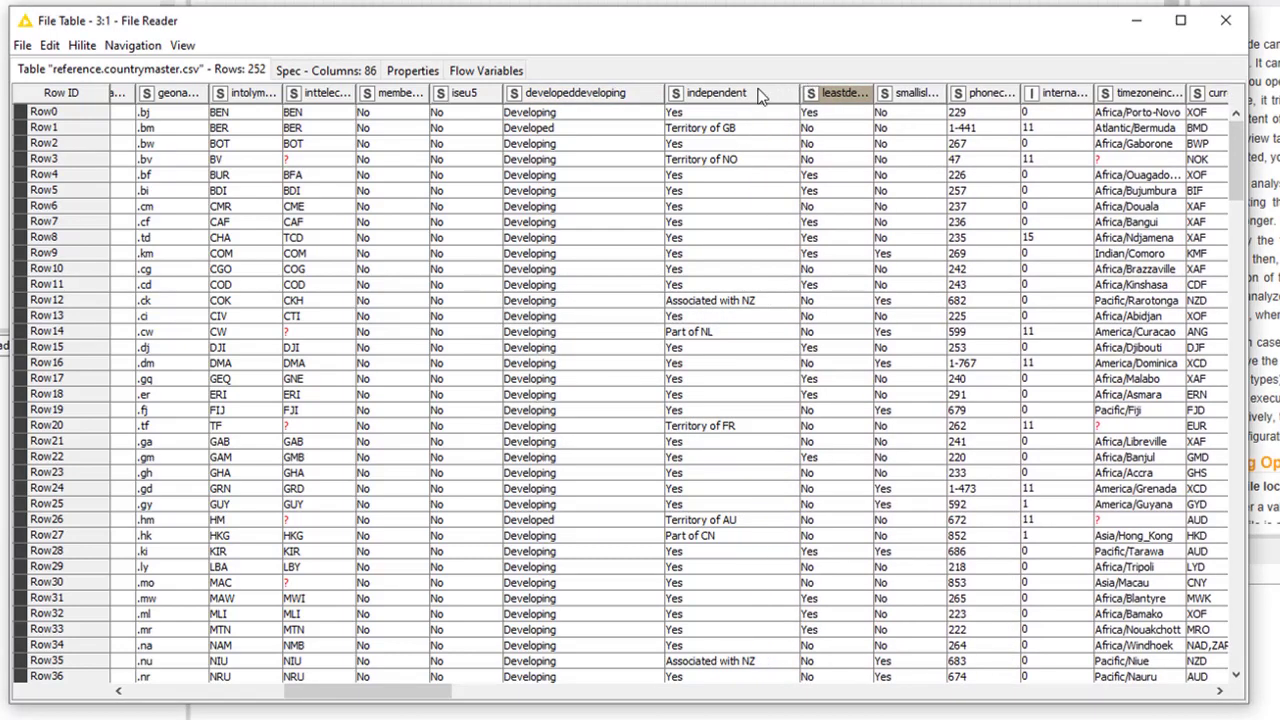
right_click(760, 95)
click(812, 106)
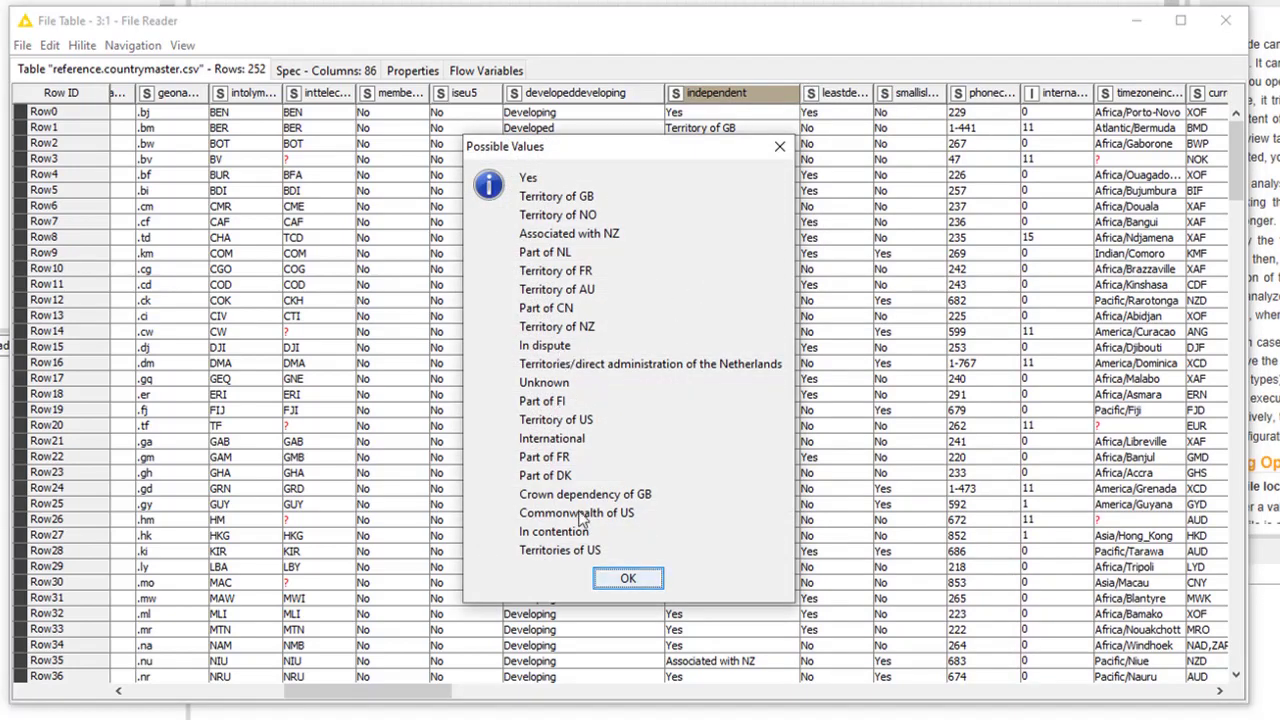
click(779, 147)
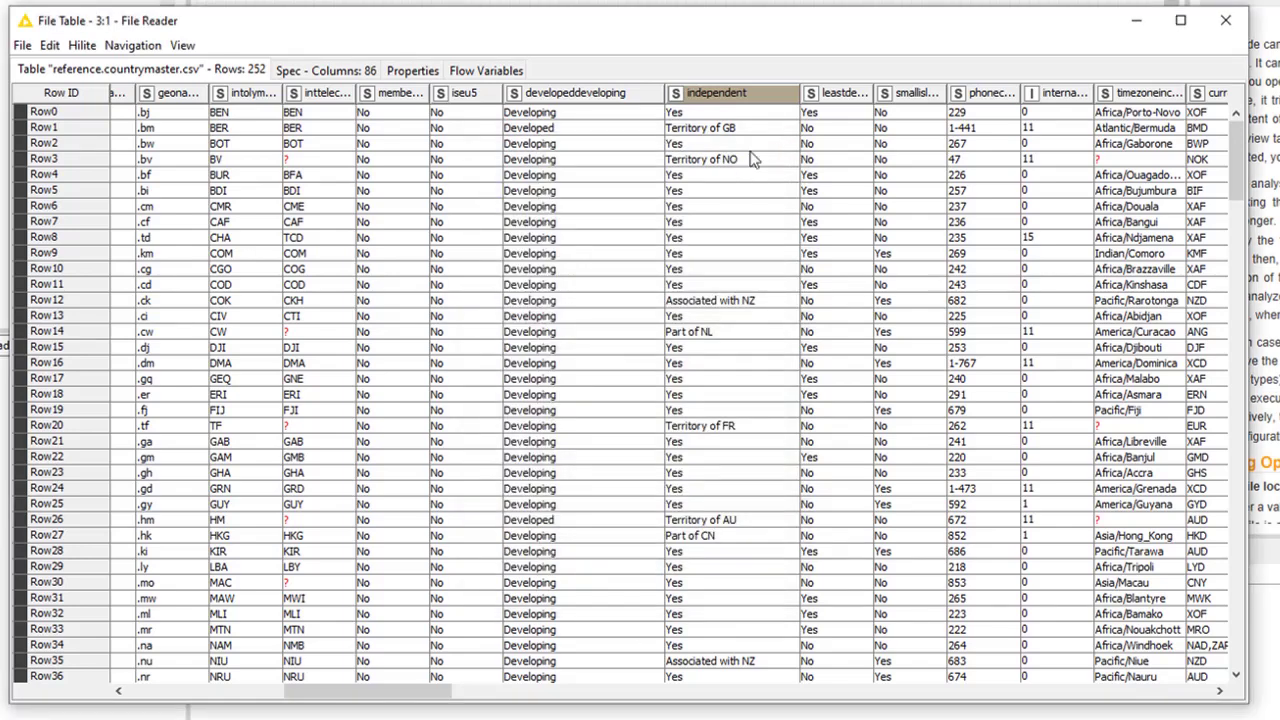
Sort the rows ascending by independent, scroll through them, and close the table window.
right_click(742, 94)
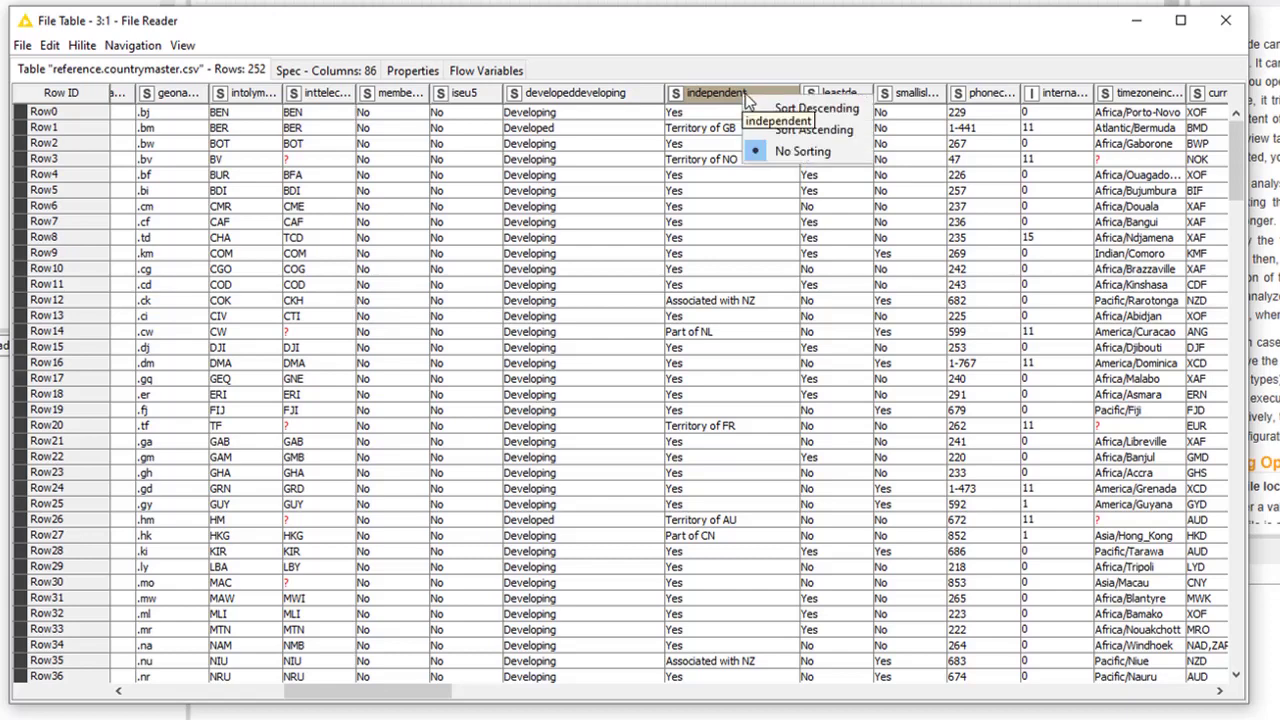
click(814, 129)
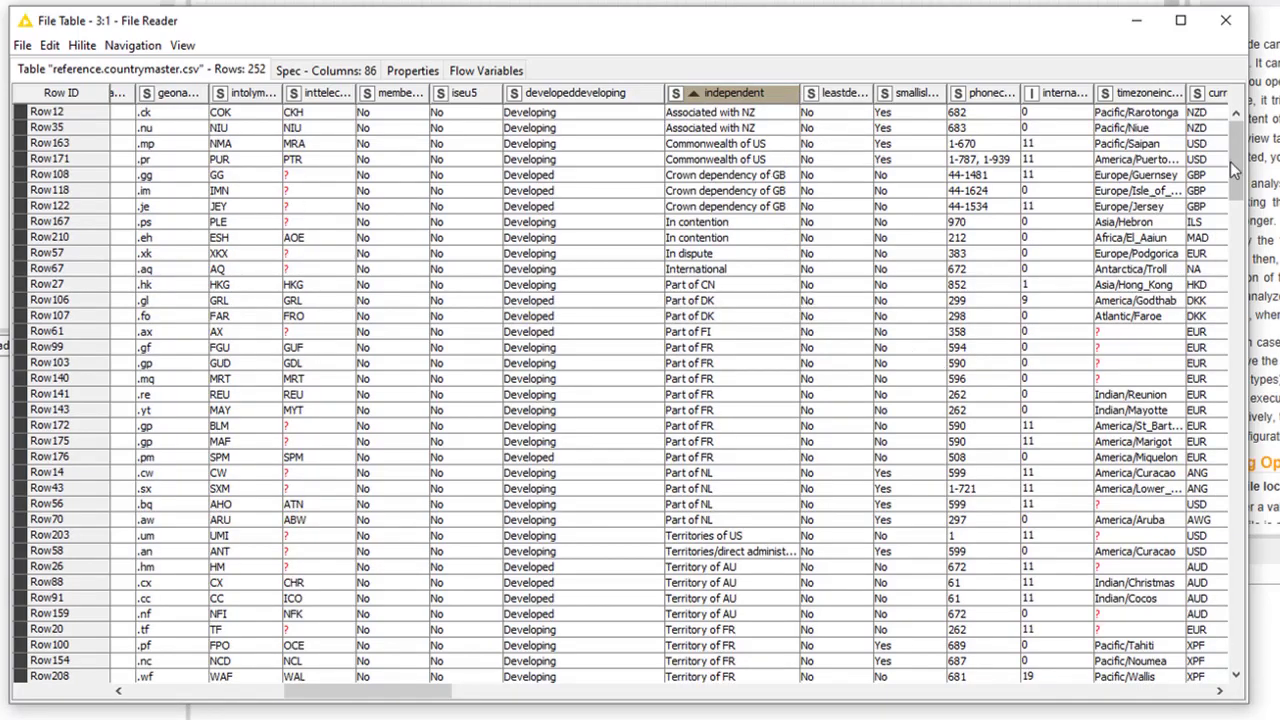
drag(1240, 160, 1262, 102)
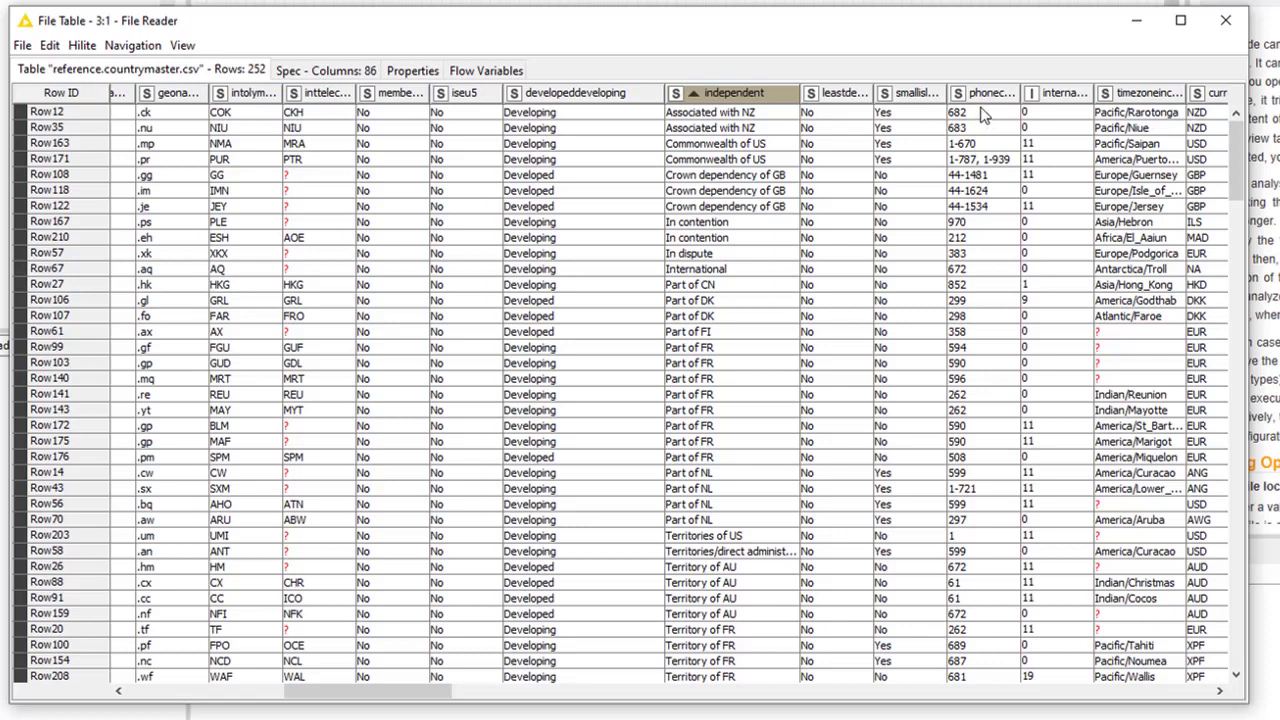
click(1228, 21)
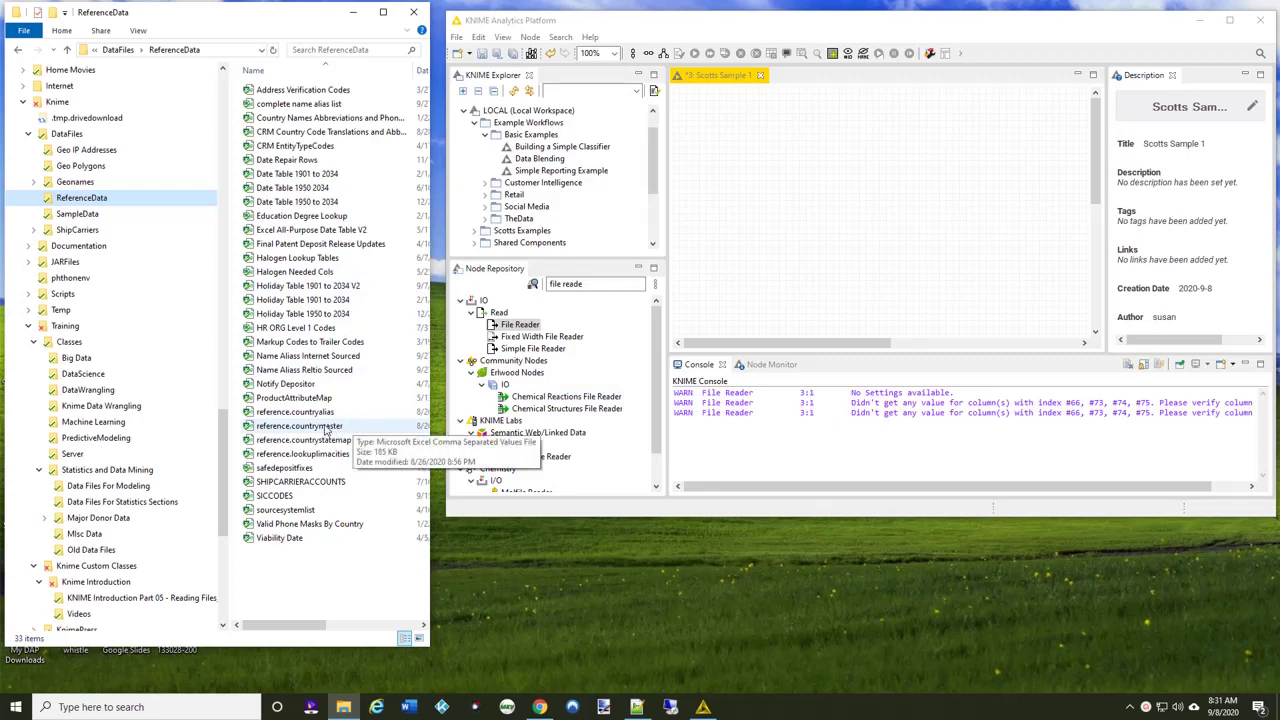
Drop reference.countrymaster from File Explorer onto the empty canvas to create a File Reader for it.
drag(325, 430, 327, 431)
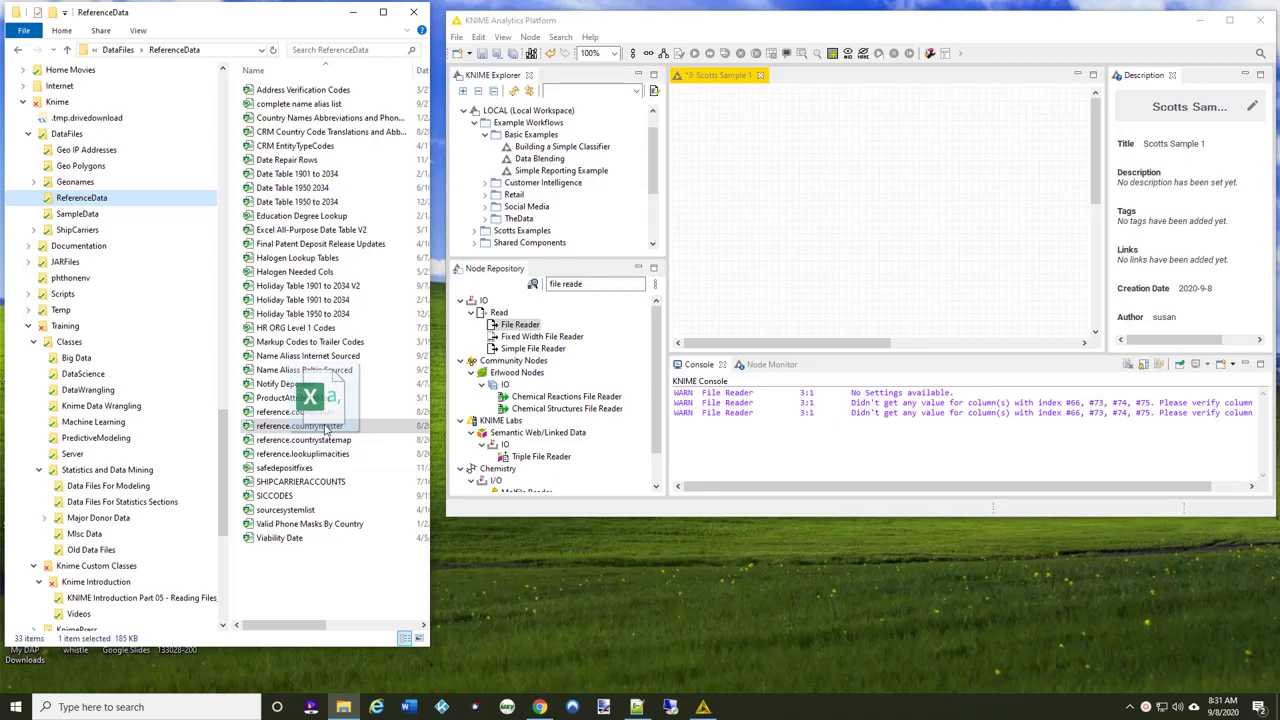
drag(325, 430, 753, 203)
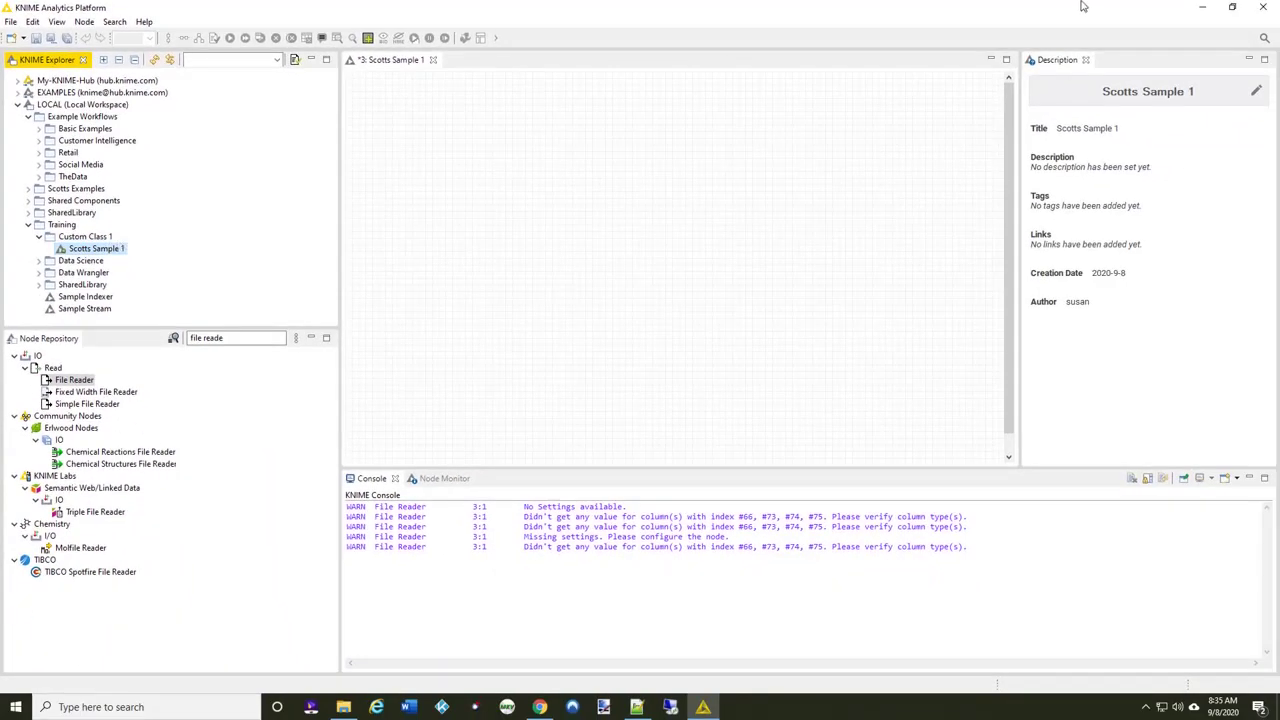
Minimize KNIME, maximize File Explorer and collapse the Training and Knime folders in the tree.
click(1205, 12)
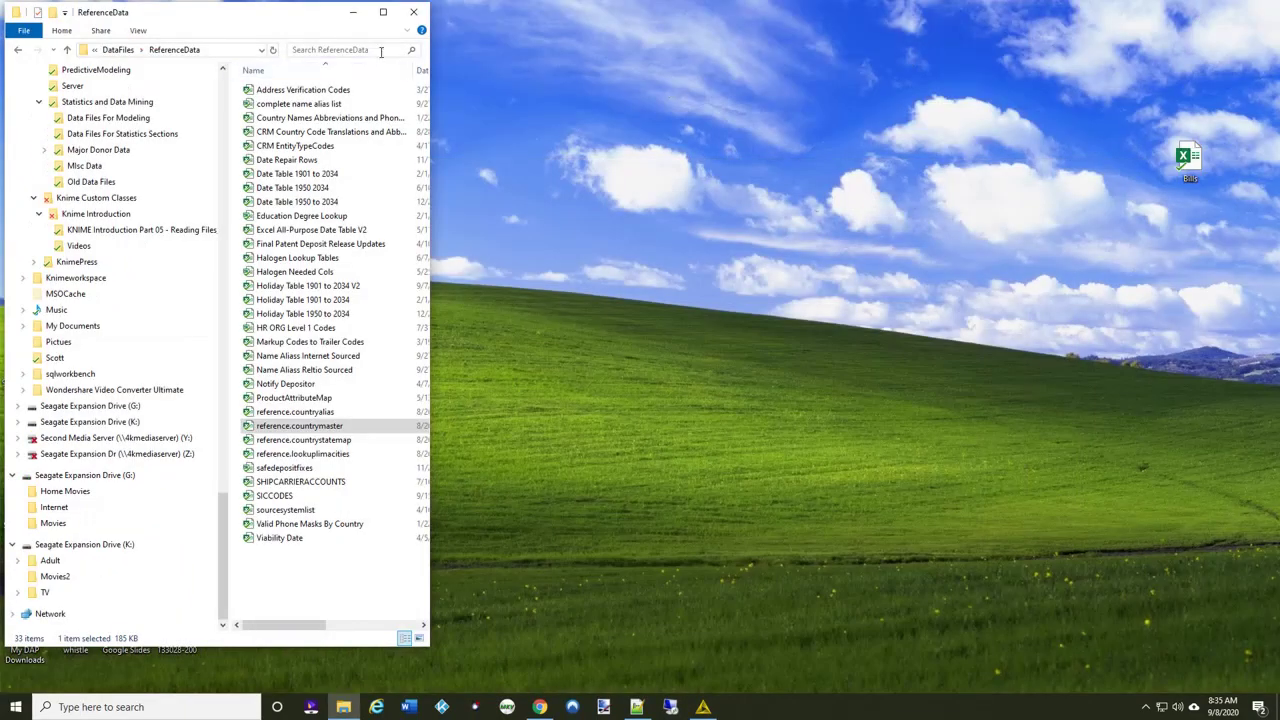
click(384, 11)
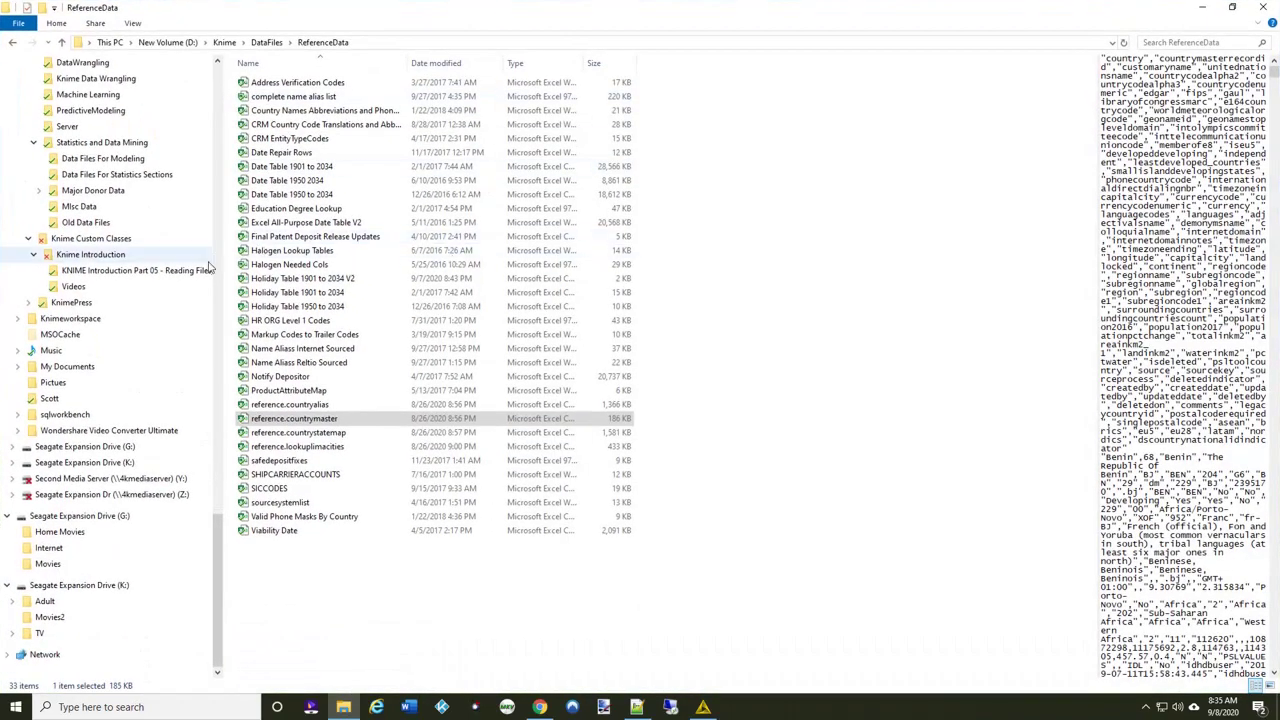
scroll(170, 167, up, 2)
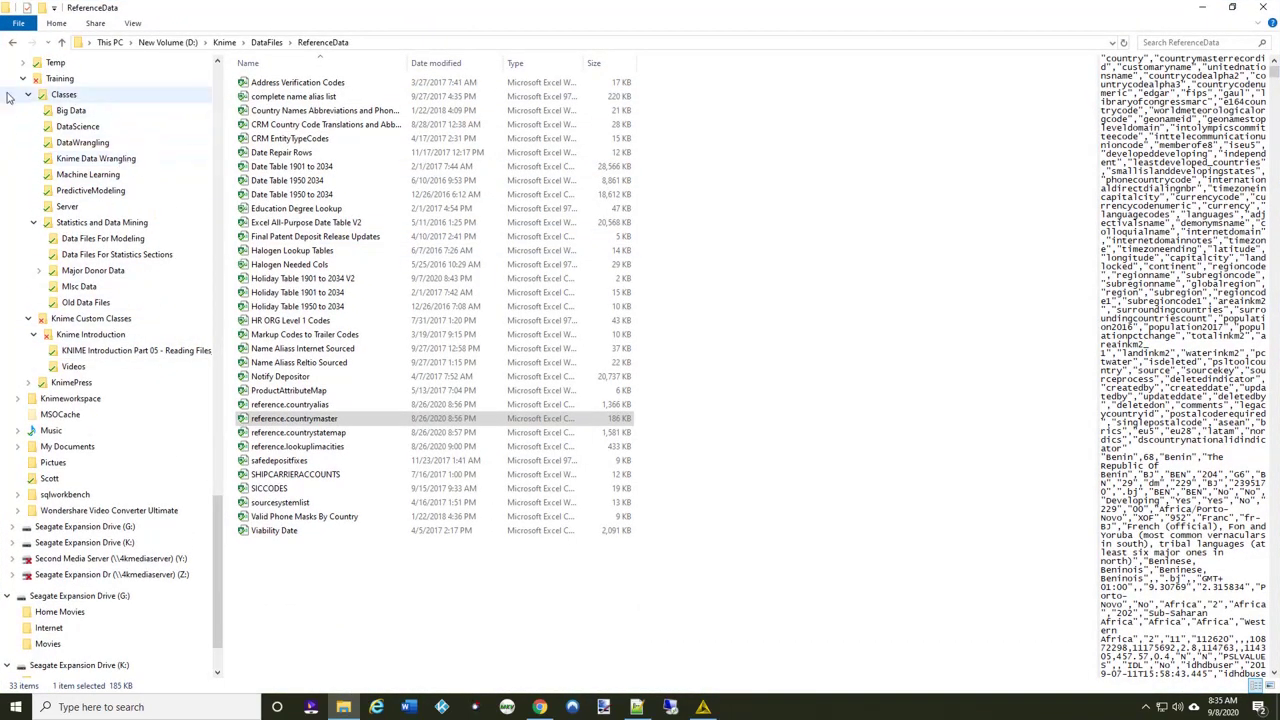
scroll(8, 95, up, 1)
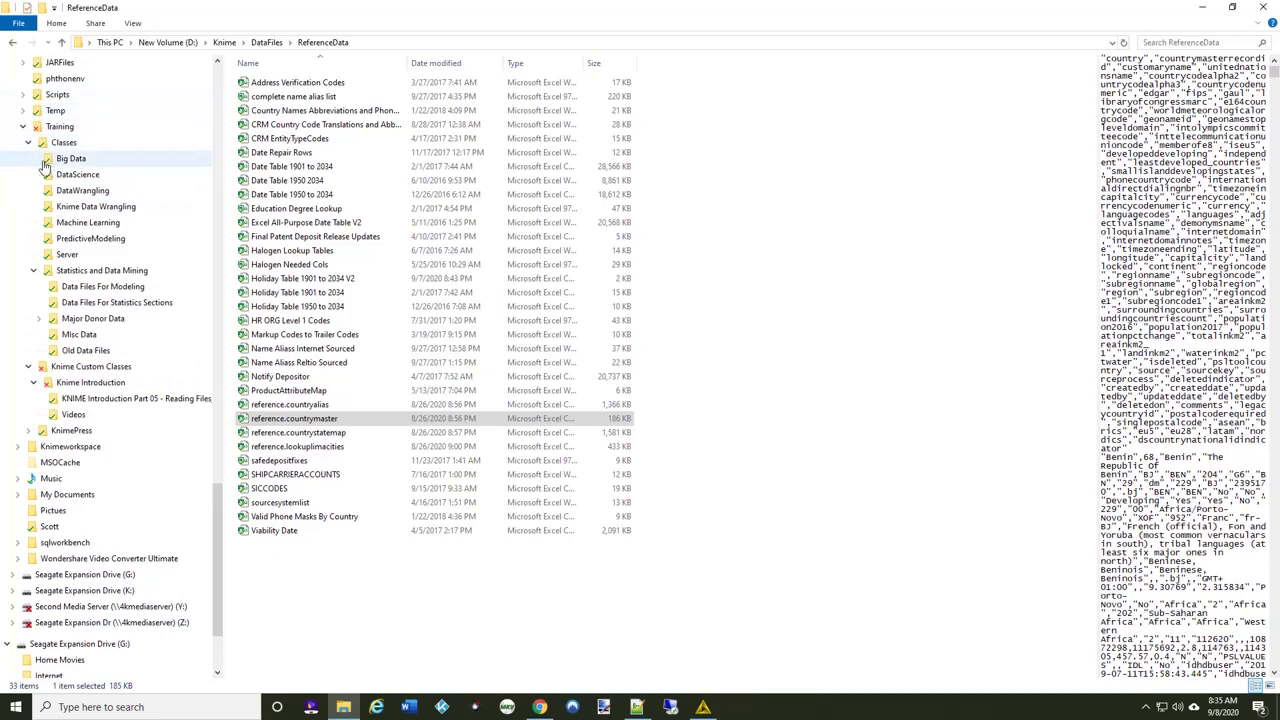
click(24, 129)
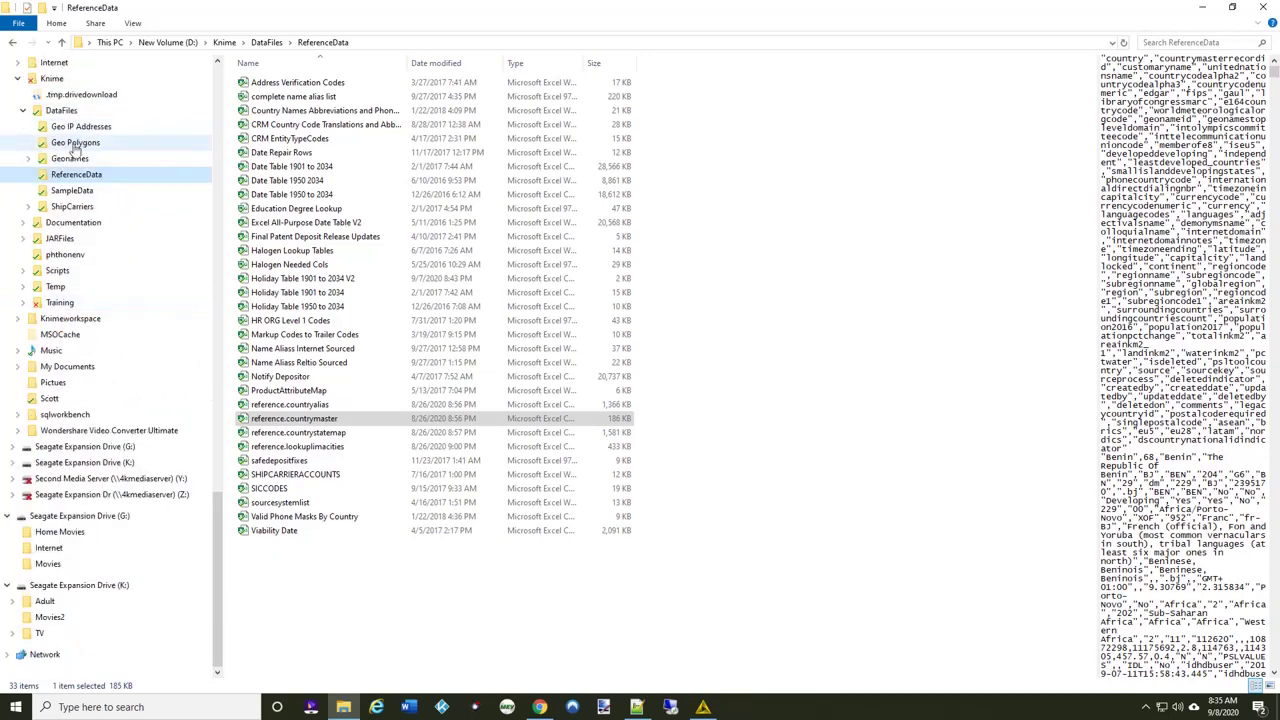
click(18, 79)
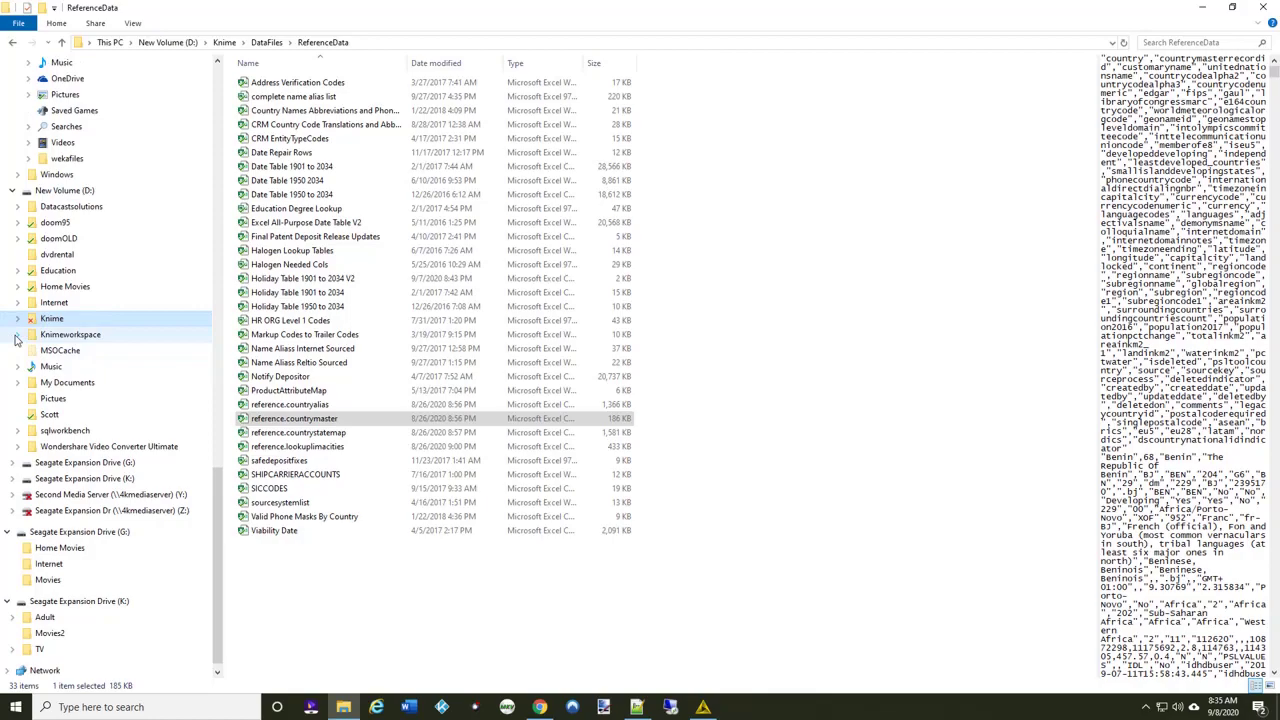
Expand Knimeworkspace > Training > Custom Class 1 and open the Scotts Sample 1 workflow folder.
click(16, 336)
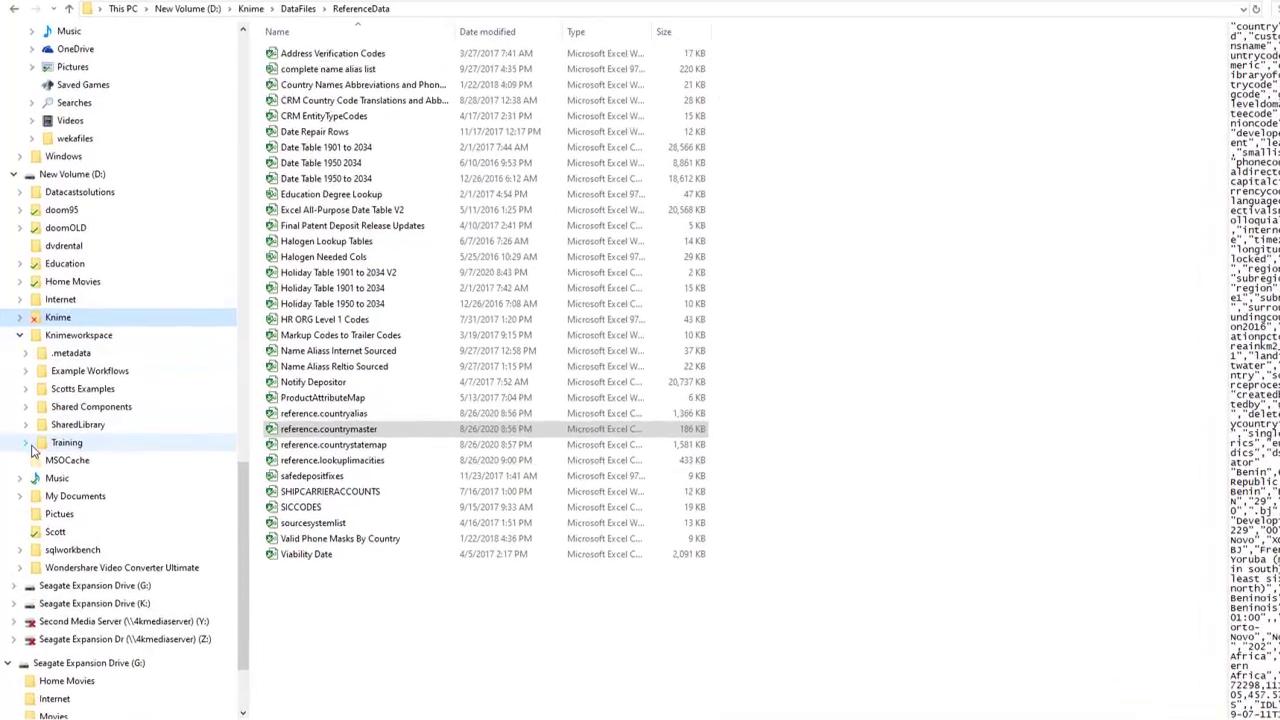
click(26, 443)
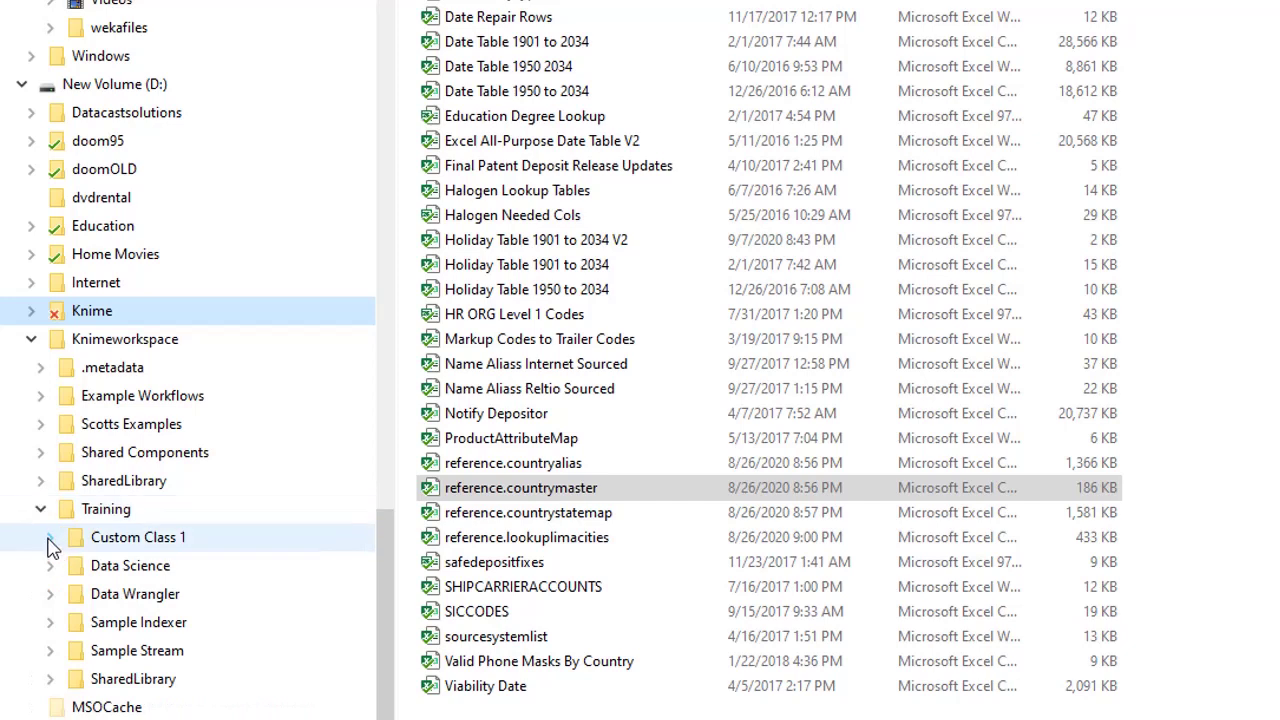
click(50, 539)
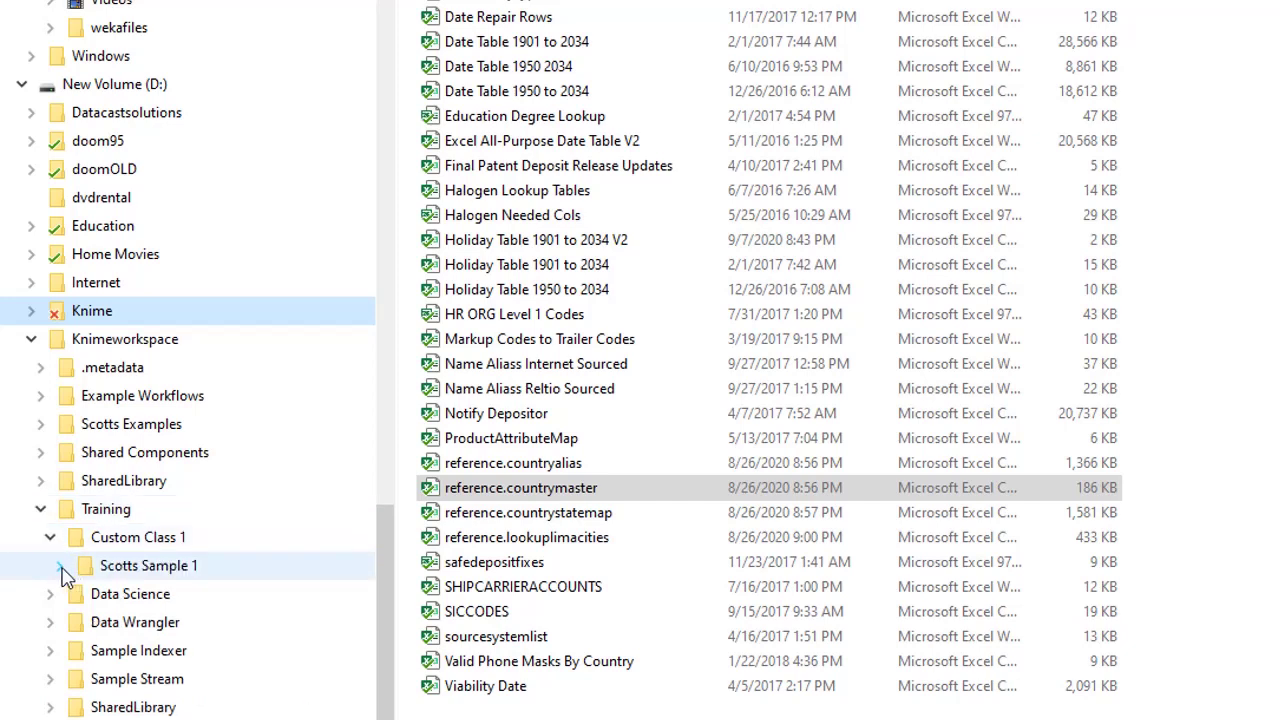
click(59, 566)
click(122, 572)
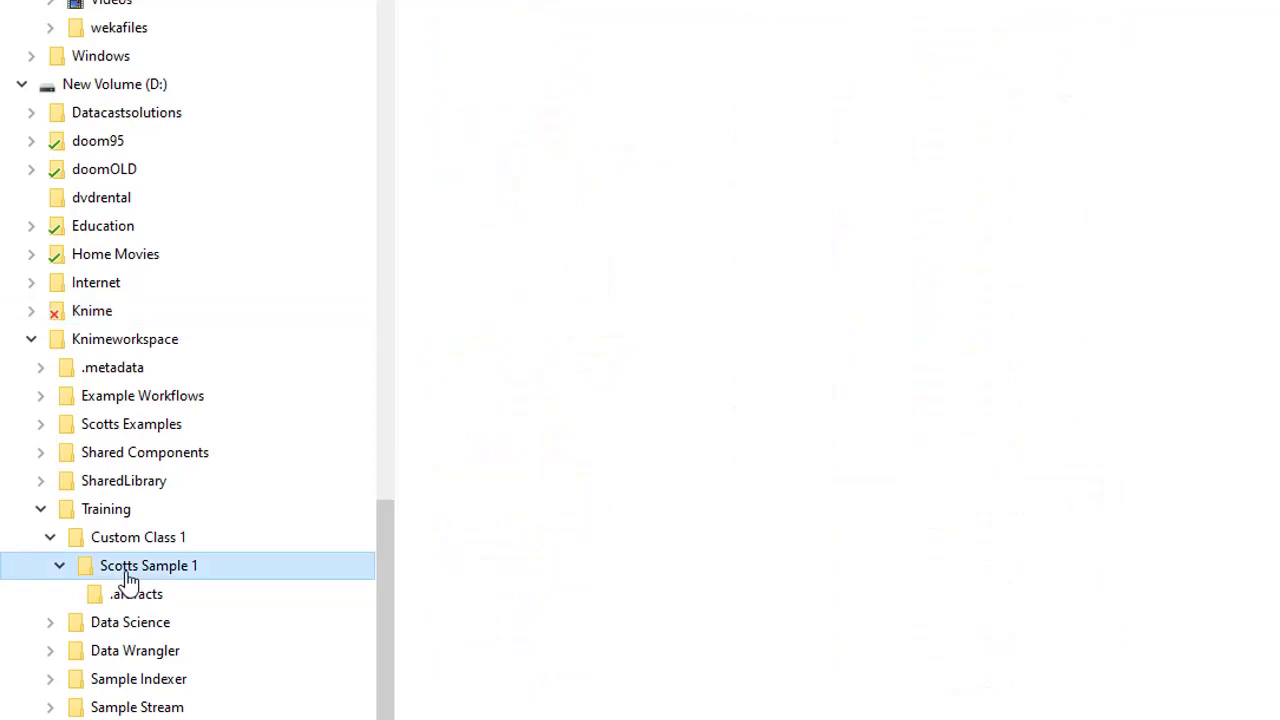
Scroll to Scotts Sample 1 in the navigation pane and bring up its context menu.
scroll(262, 550, down, 1)
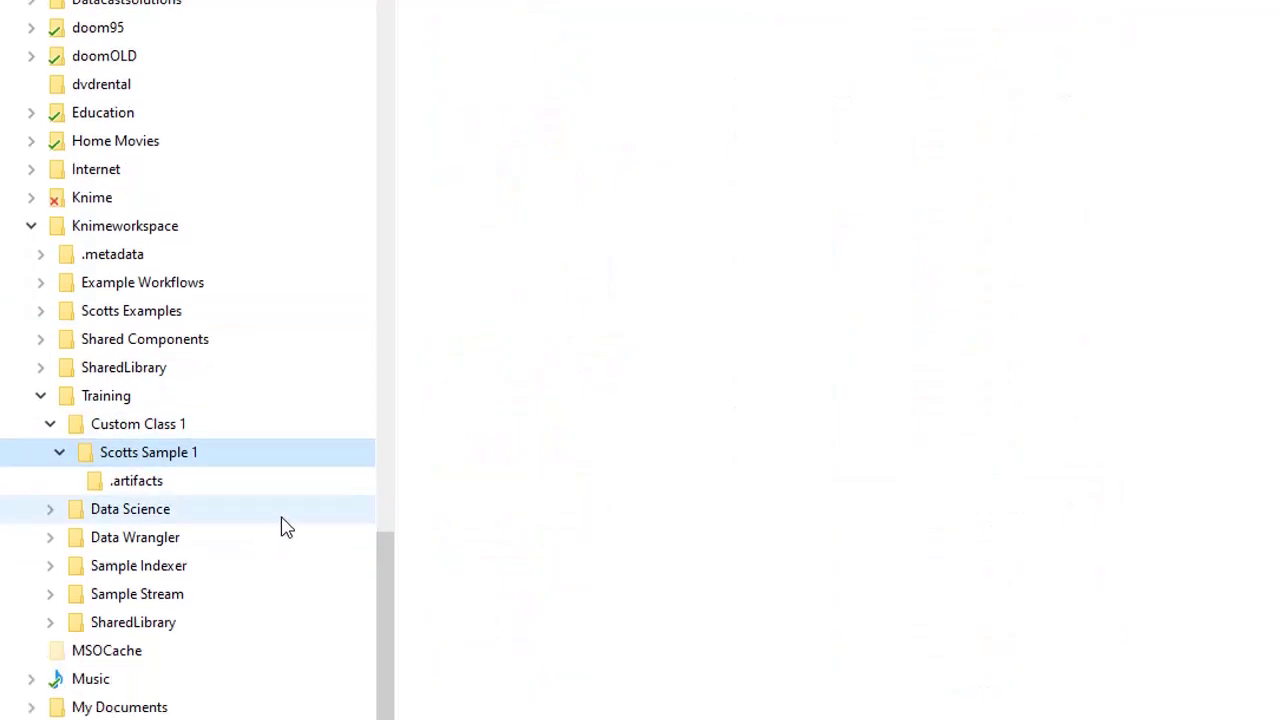
scroll(300, 480, down, 1)
scroll(322, 433, down, 1)
scroll(325, 425, down, 1)
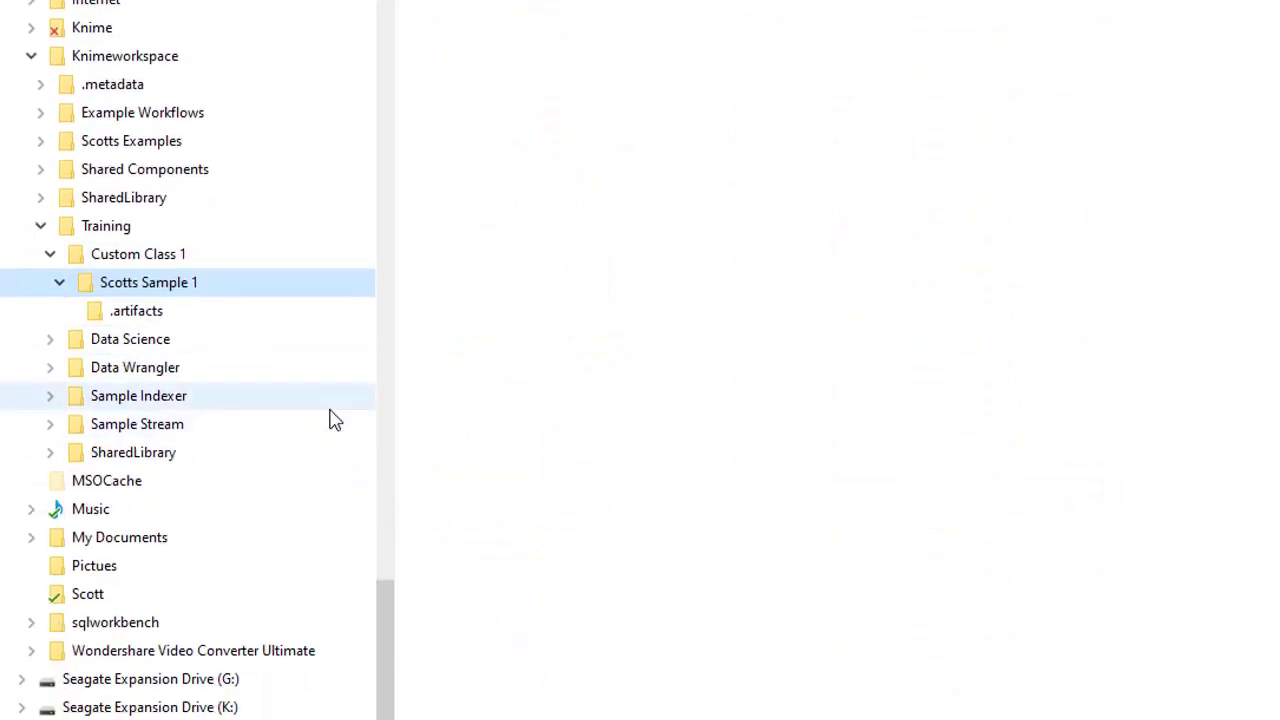
click(186, 282)
right_click(186, 282)
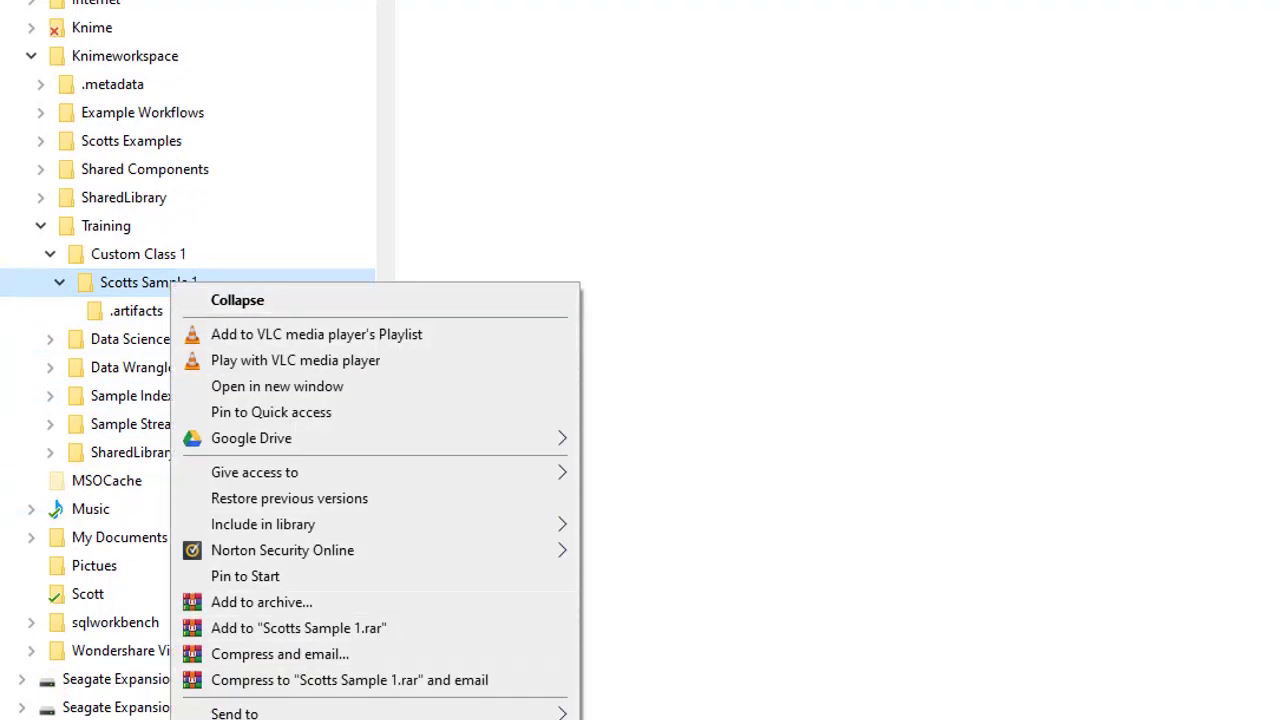
Create a new subfolder with Ctrl+Shift+N and name it 'Data' instead of 'New folder'.
key(ctrl+shift+n)
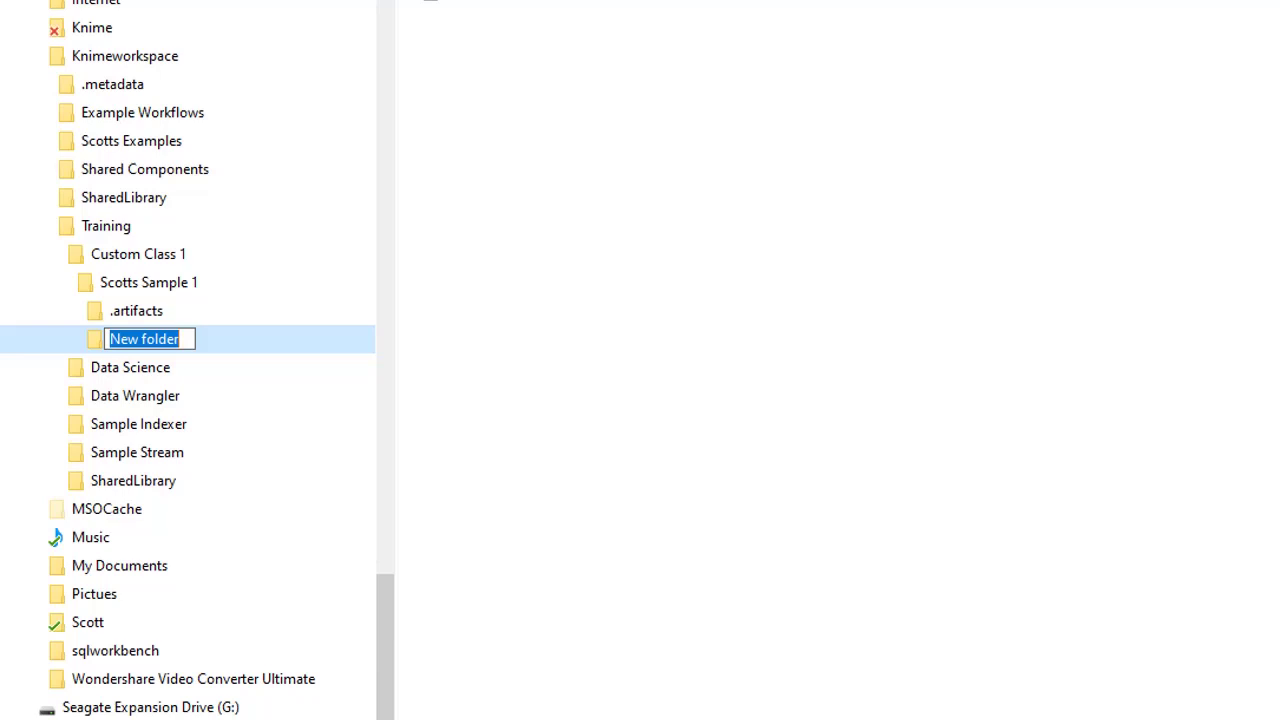
key(Home)
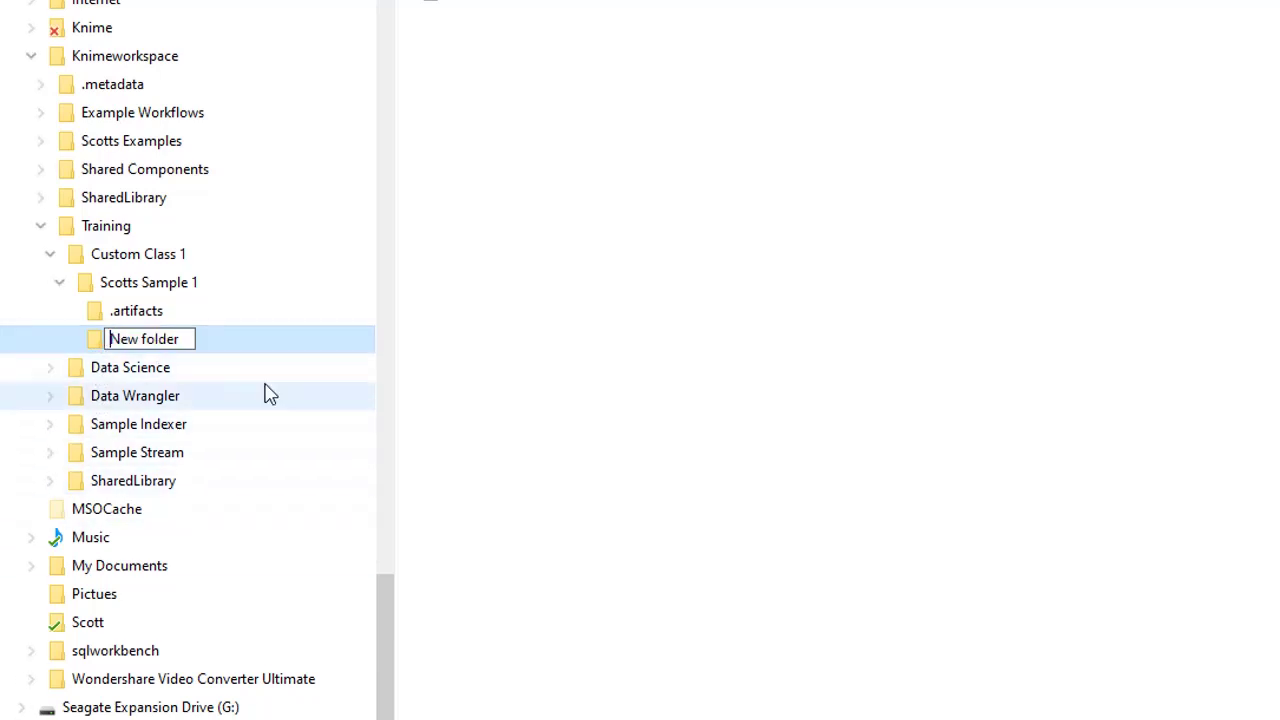
text(Data)
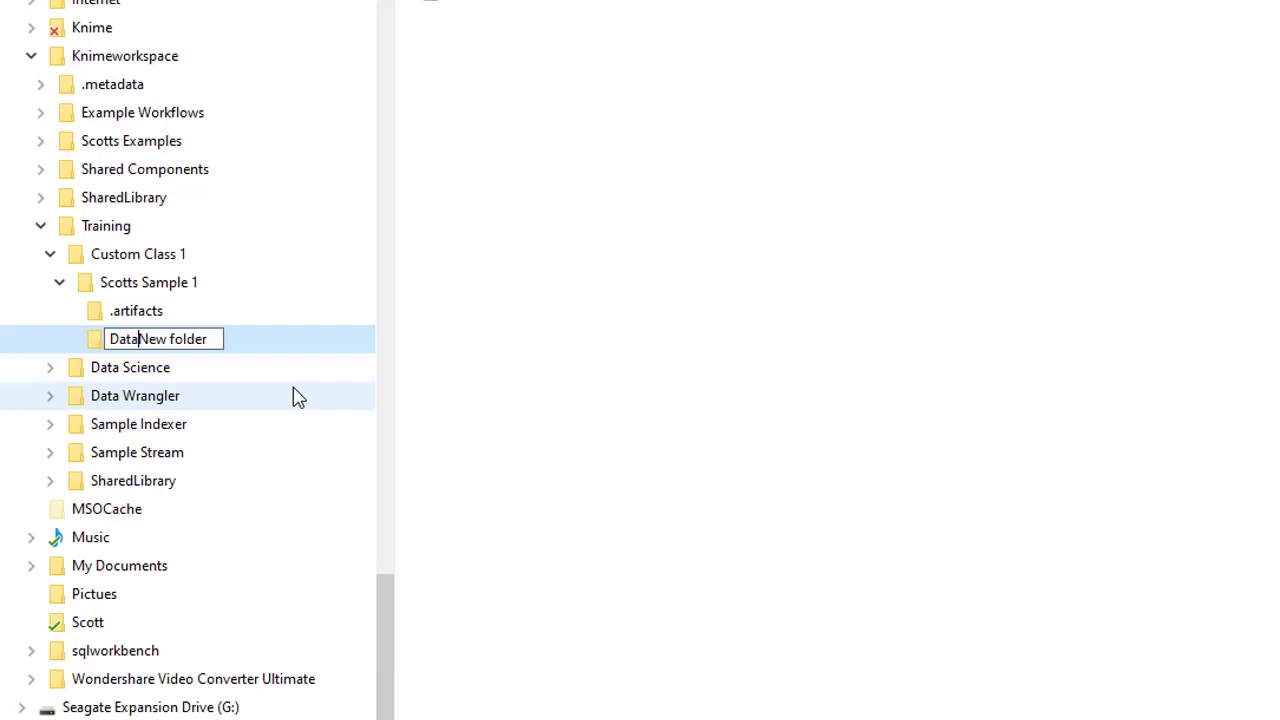
key(shift+End)
key(Delete)
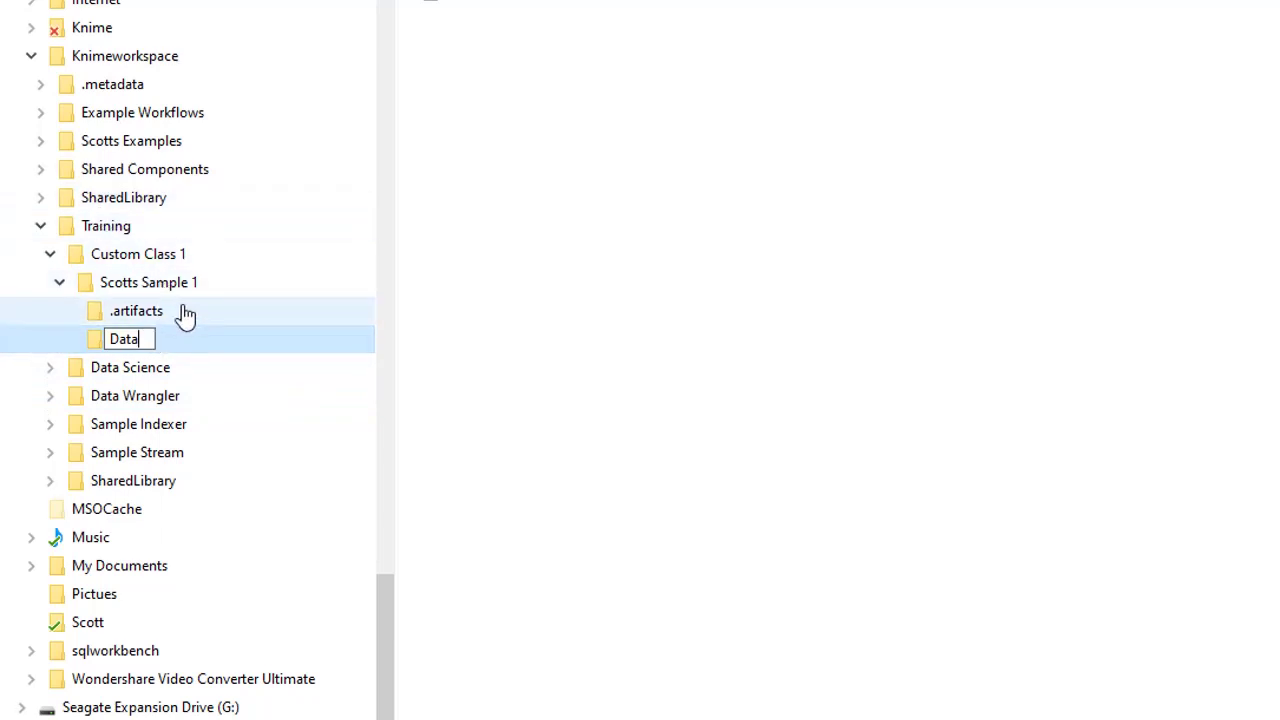
key(Return)
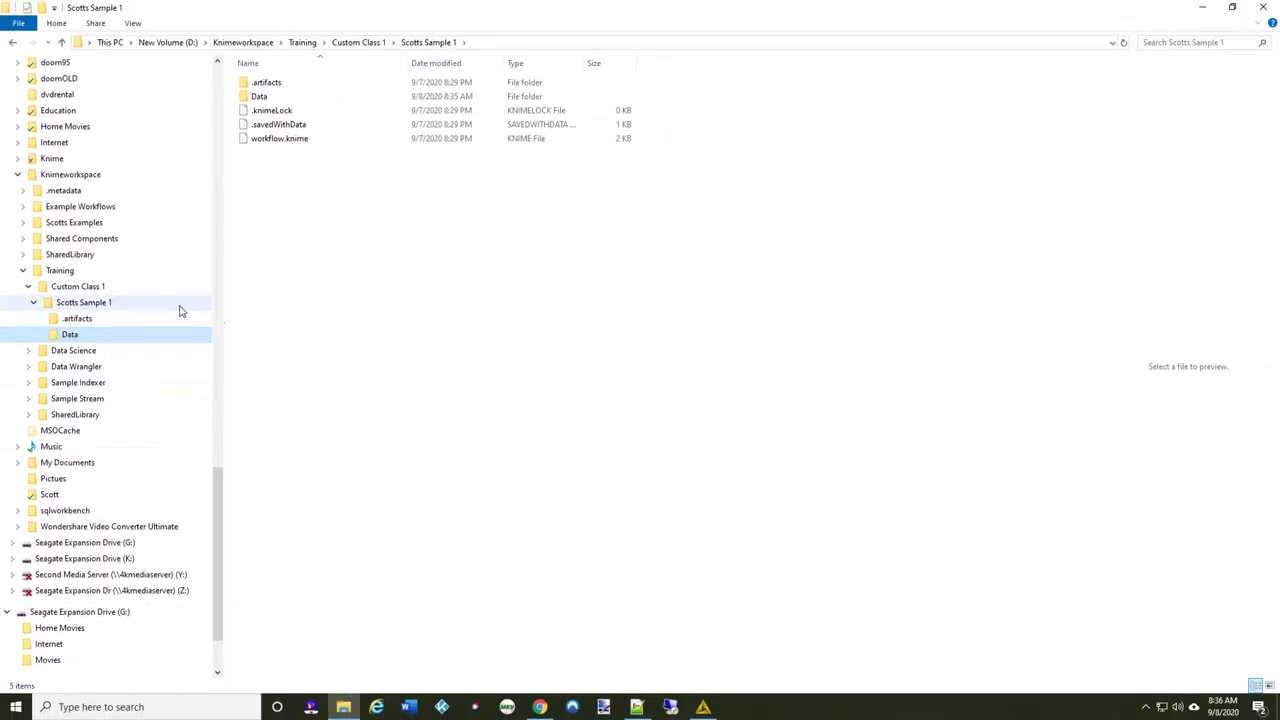
Browse to Knime > DataFiles > ReferenceData and select reference.countrymaster.
click(17, 159)
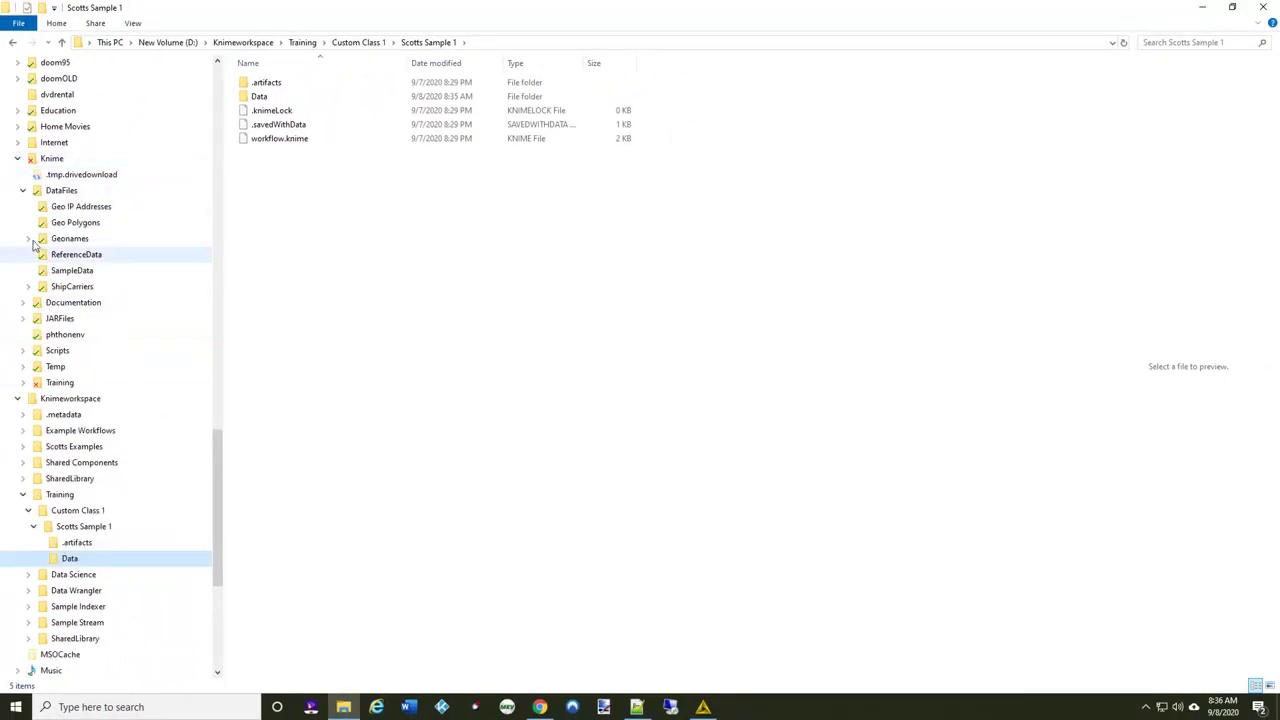
click(72, 255)
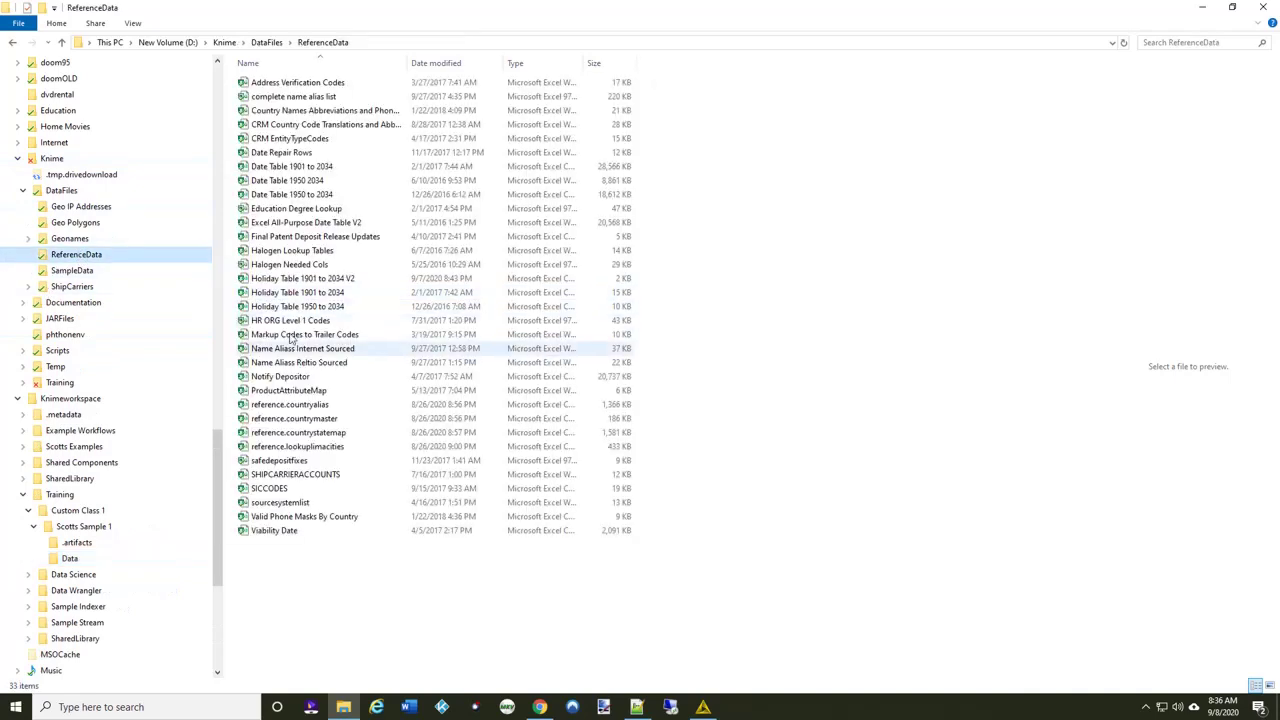
scroll(215, 477, down, 1)
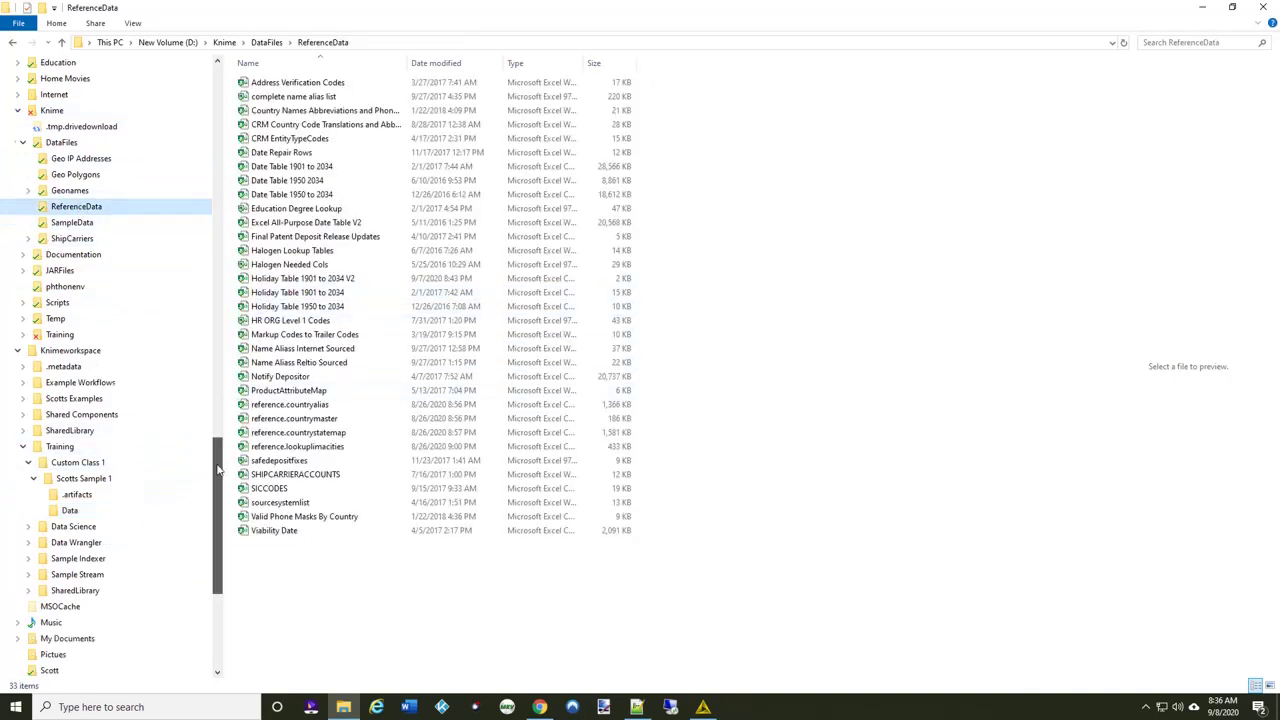
scroll(215, 477, down, 2)
click(335, 420)
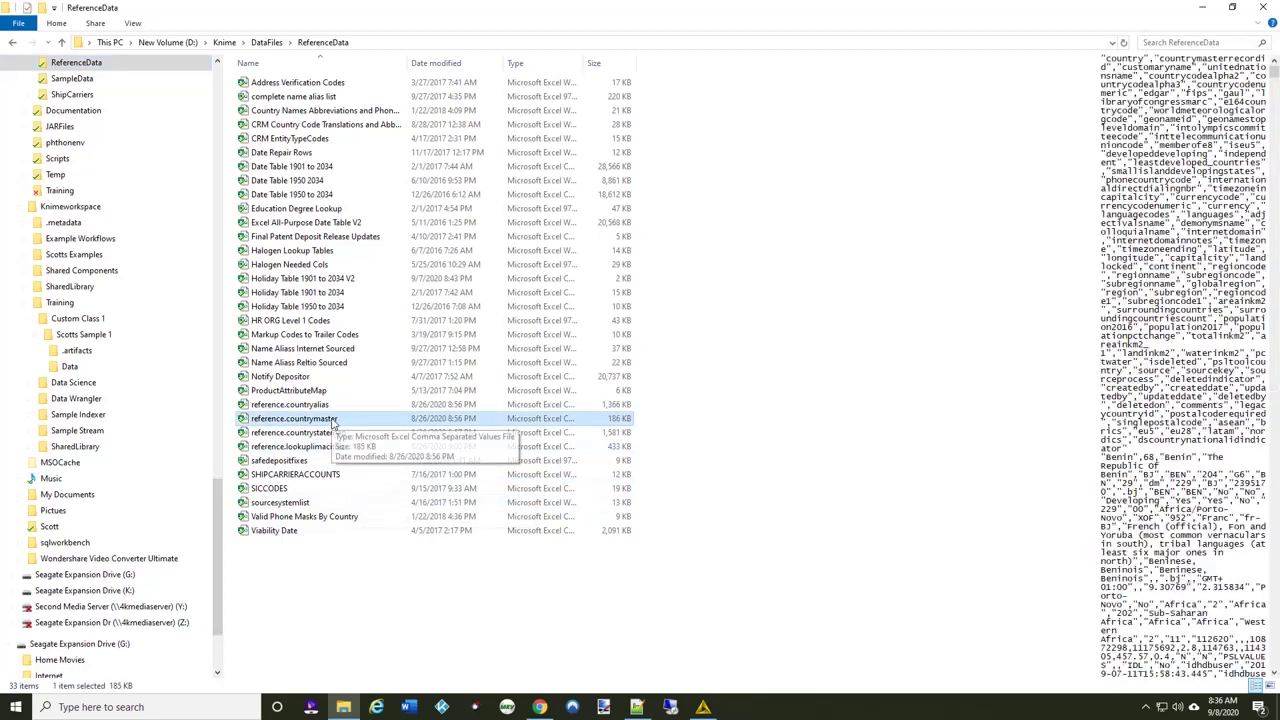
Copy reference.countrymaster into the Data folder, confirm it arrived, and minimize Explorer.
drag(333, 421, 118, 374)
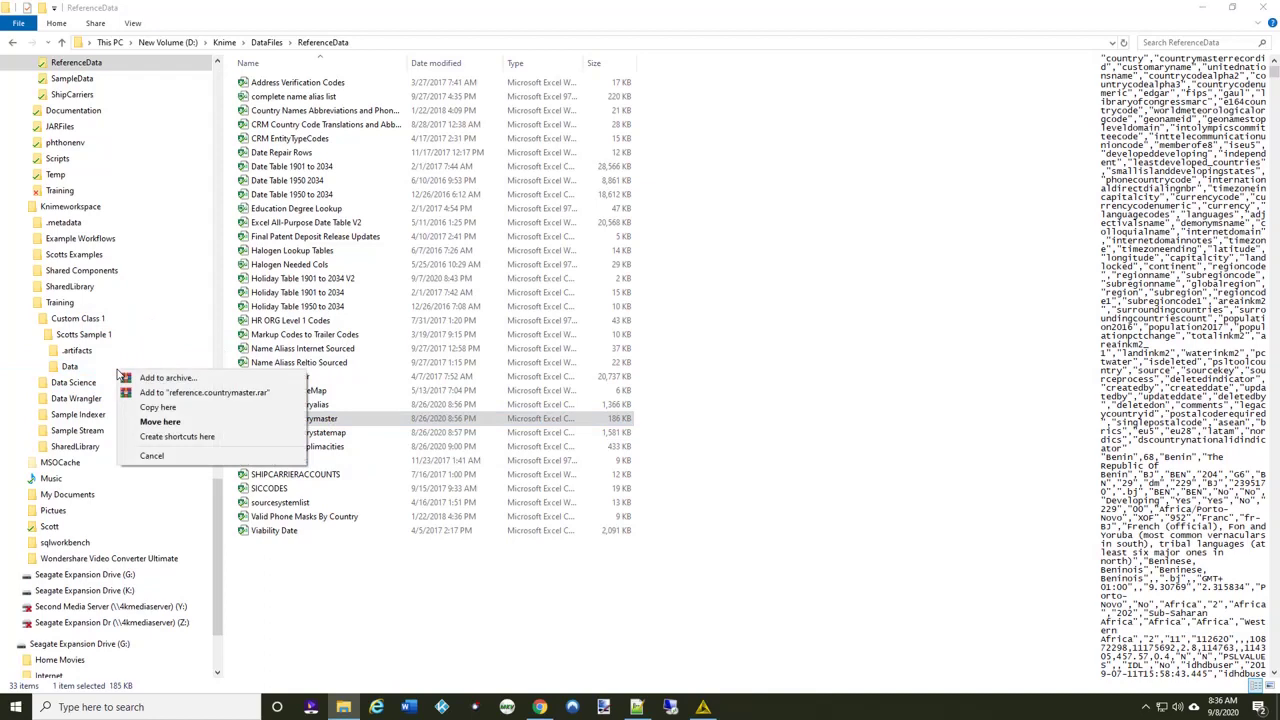
click(170, 410)
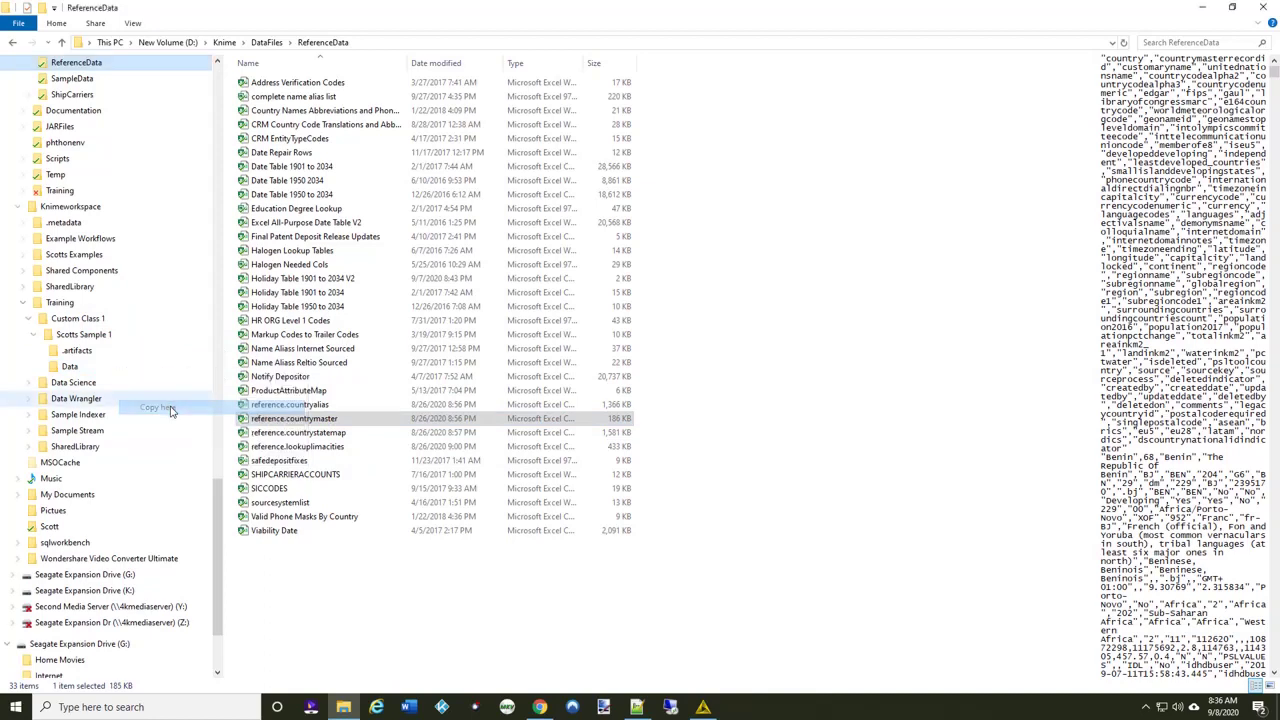
click(69, 367)
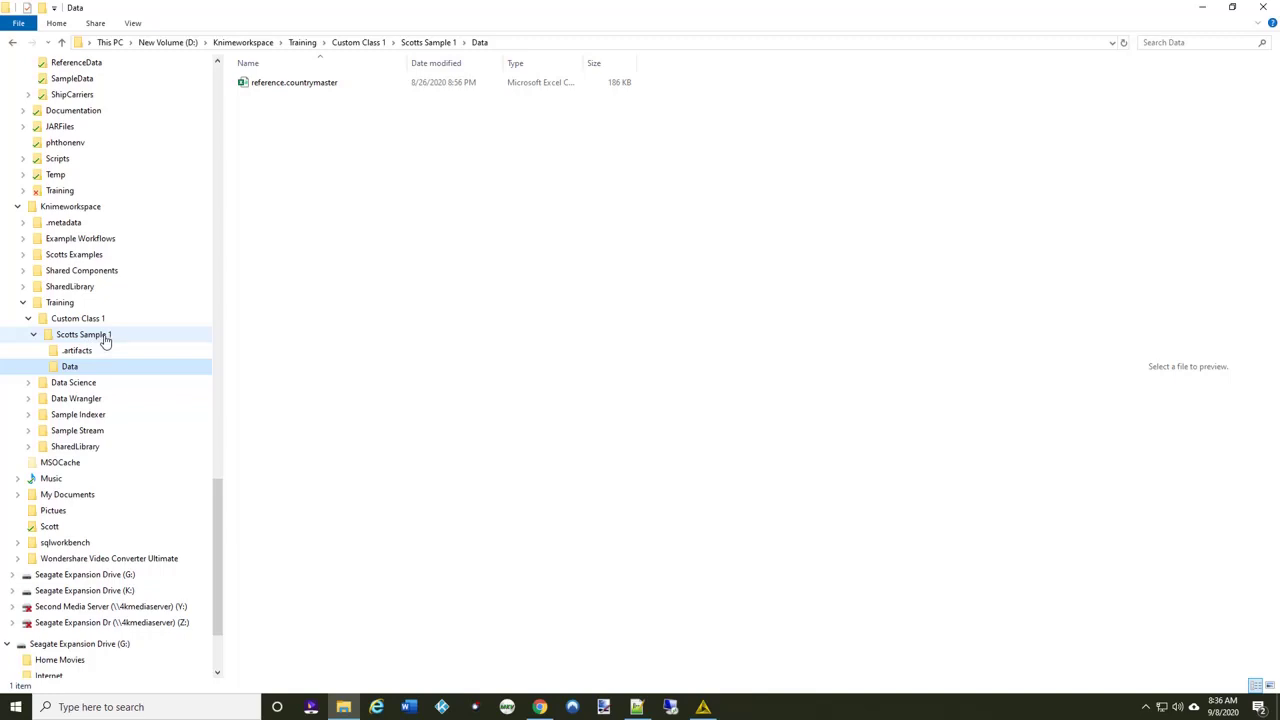
click(1199, 10)
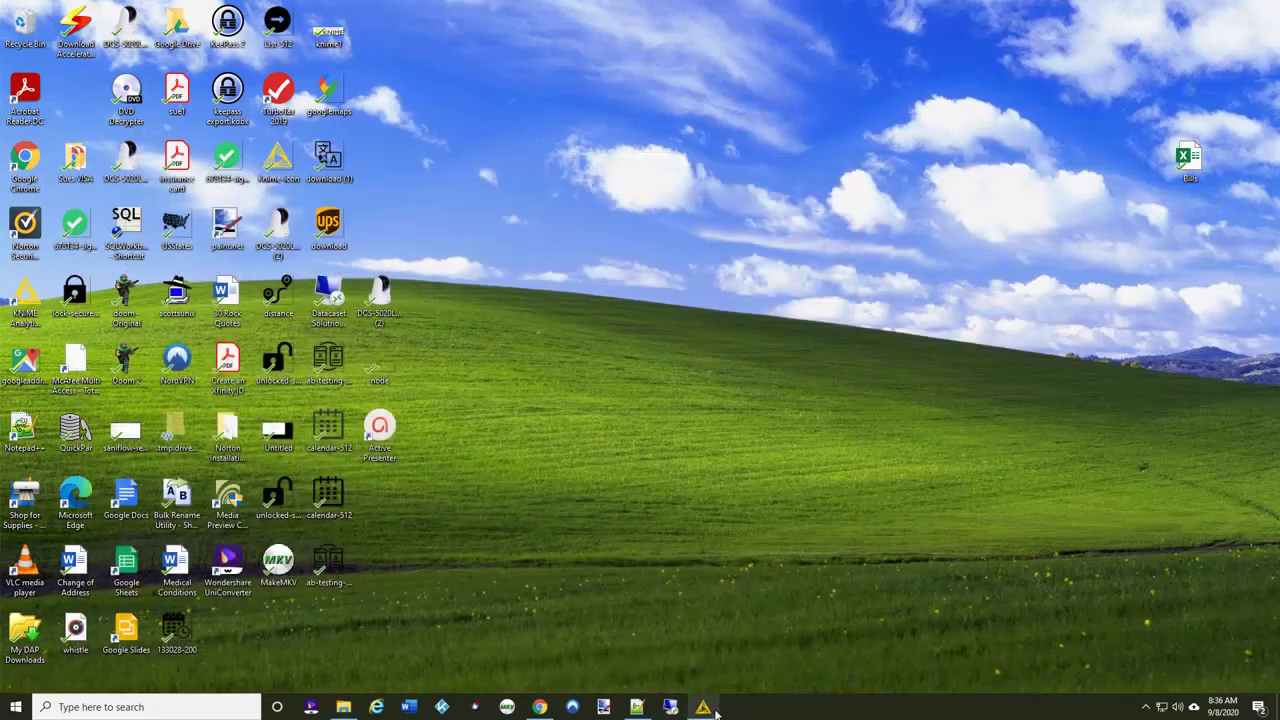
Return to KNIME, place a File Reader node on the canvas and open its configuration.
click(703, 707)
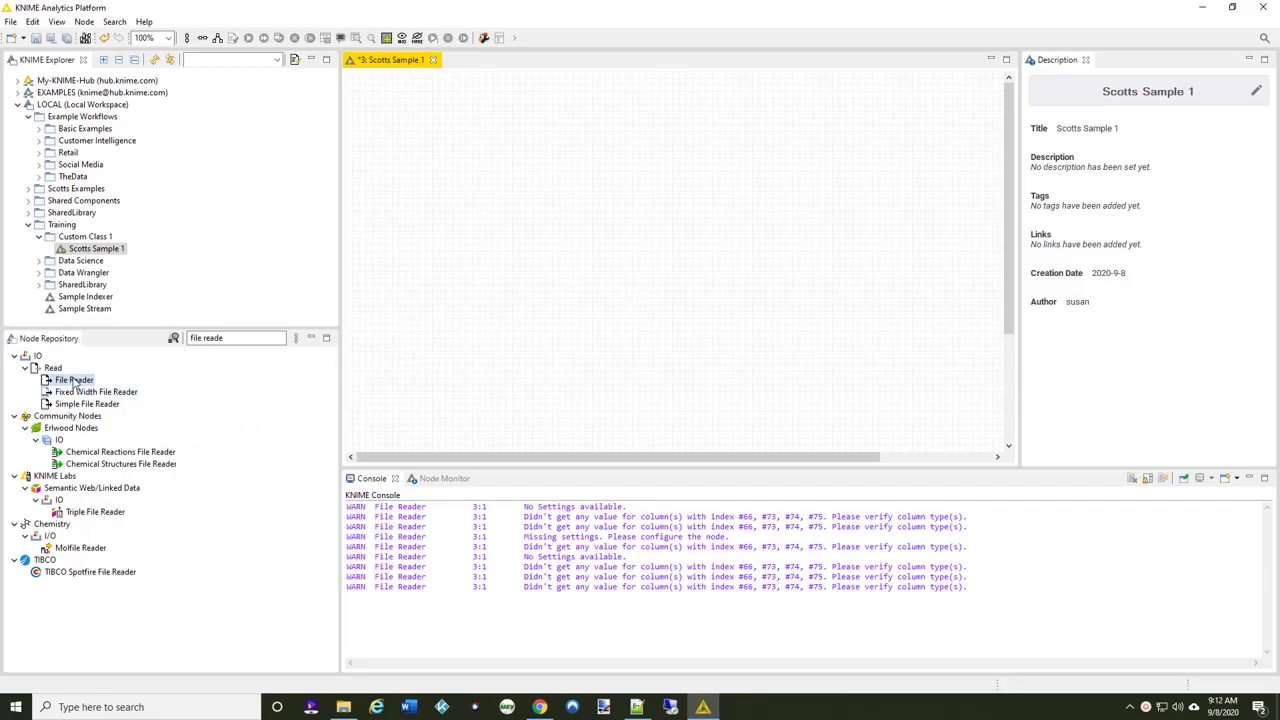
drag(80, 384, 497, 201)
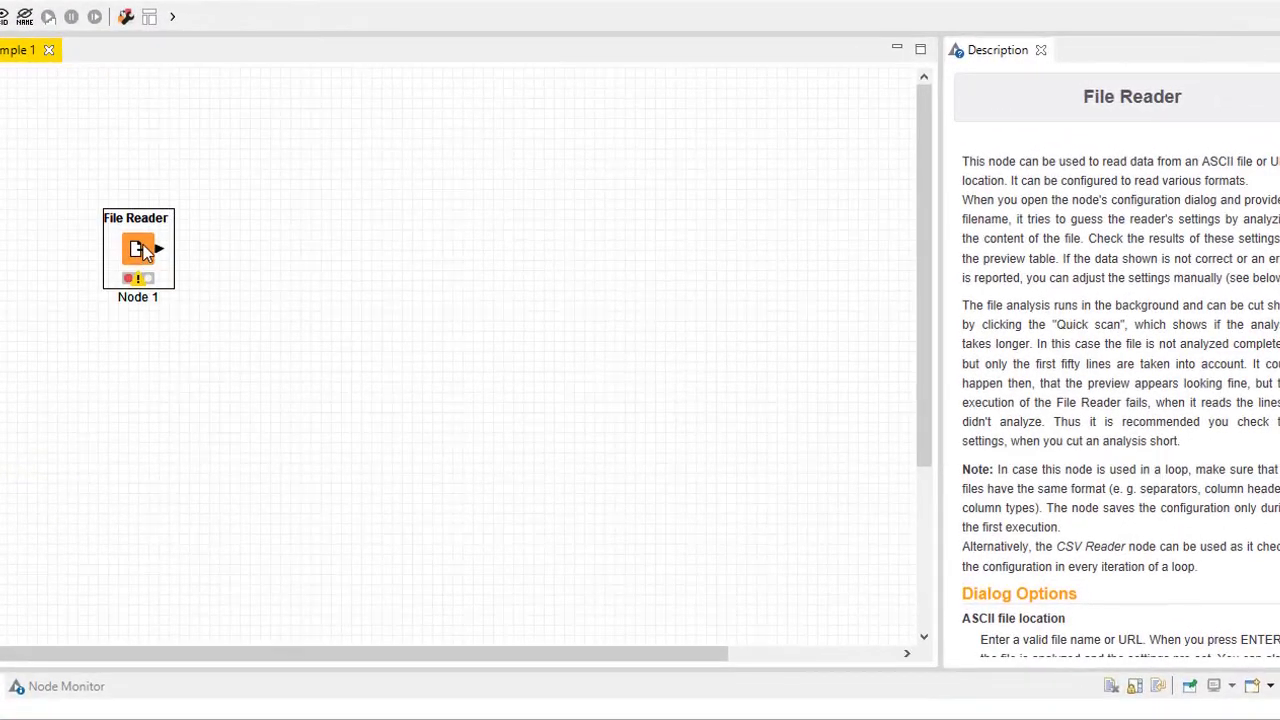
right_click(145, 252)
click(184, 257)
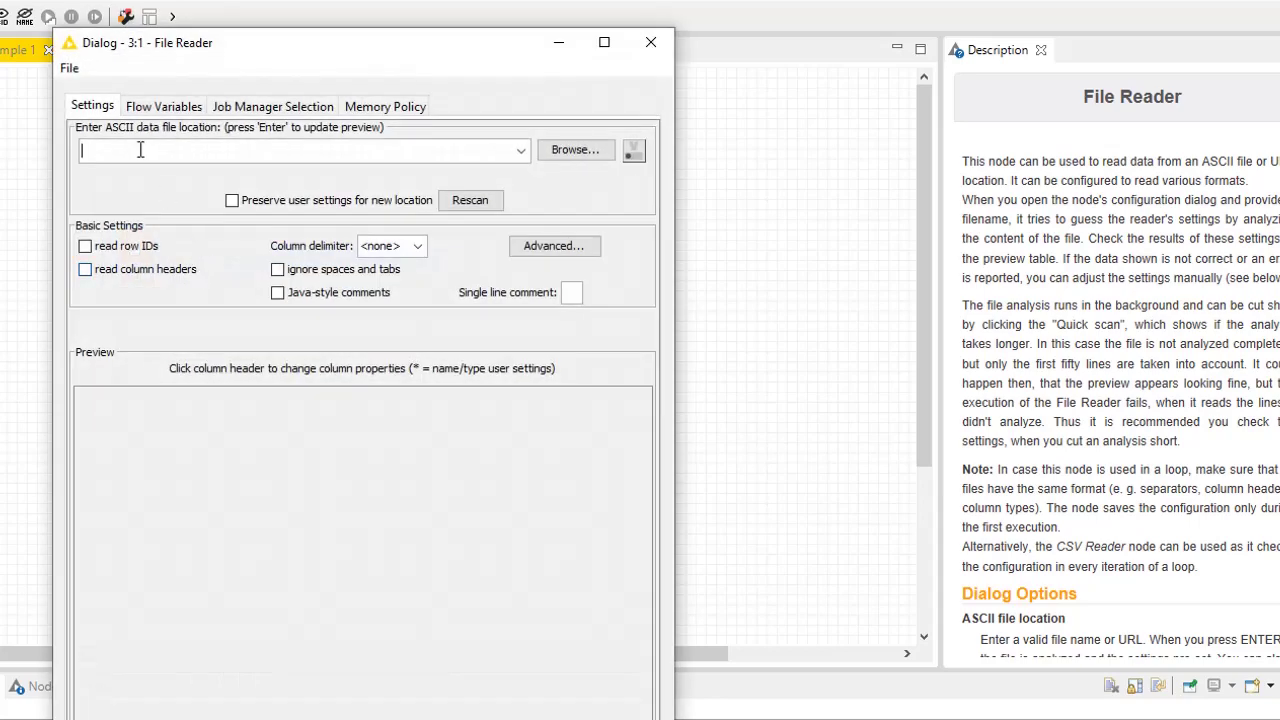
Set the File Reader path to knime://knime.workflow/Data/reference.countrymaster.csv and execute the node.
key(ctrl+v)
key(Return)
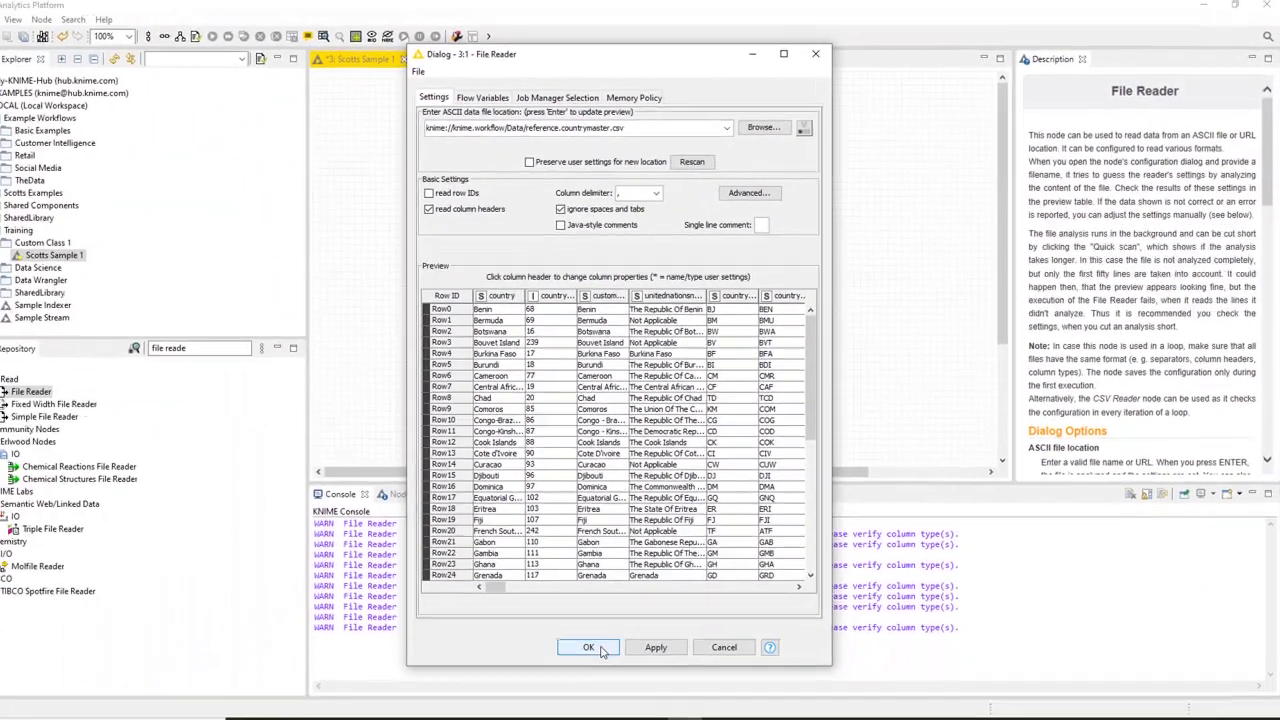
click(583, 646)
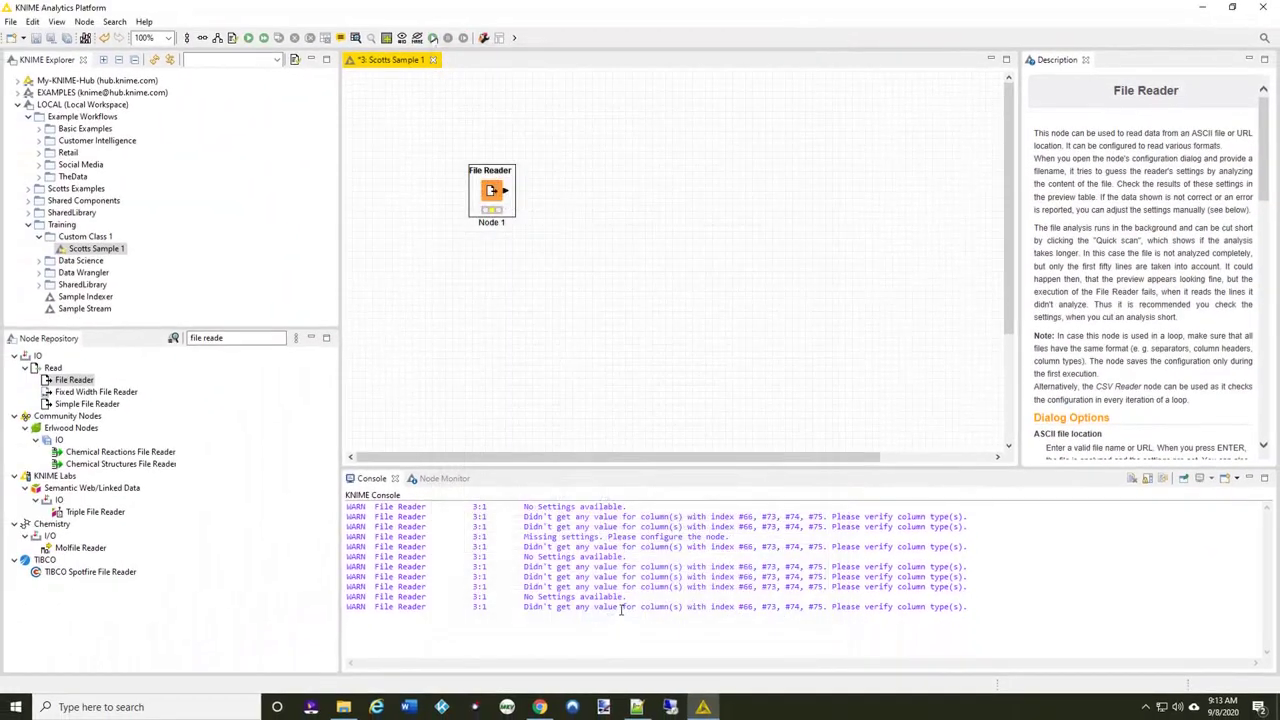
right_click(496, 191)
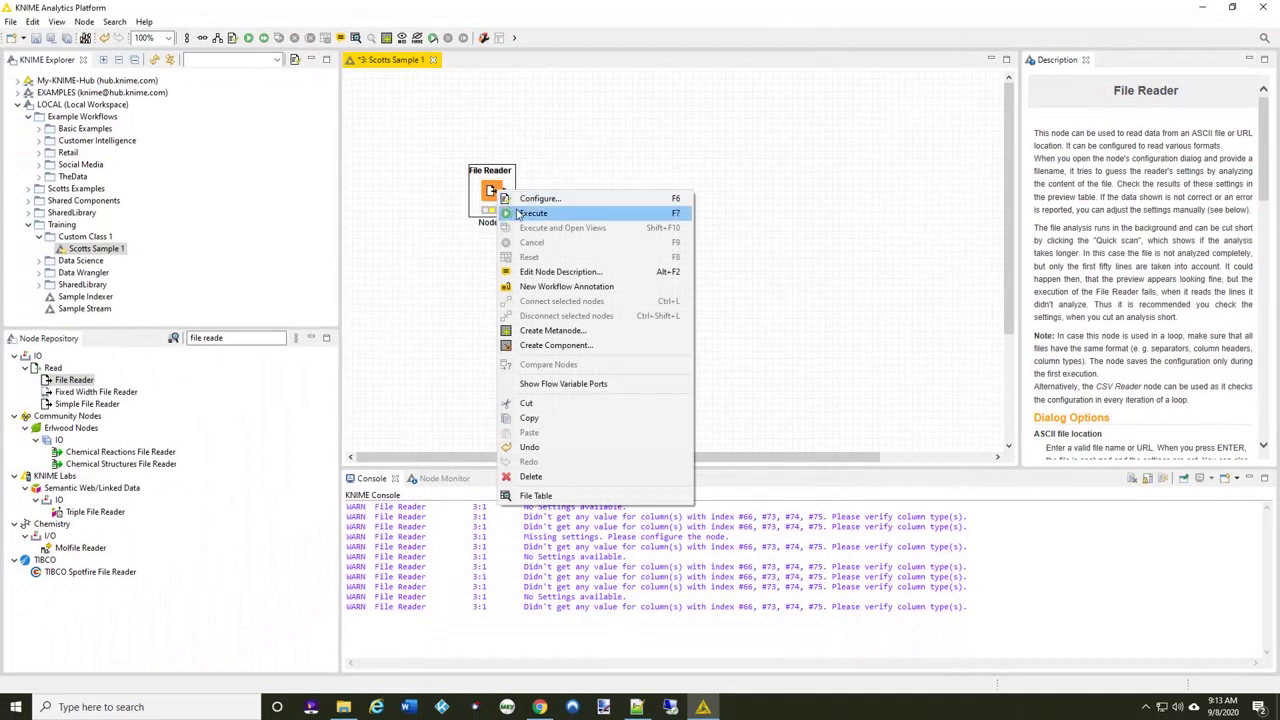
click(578, 214)
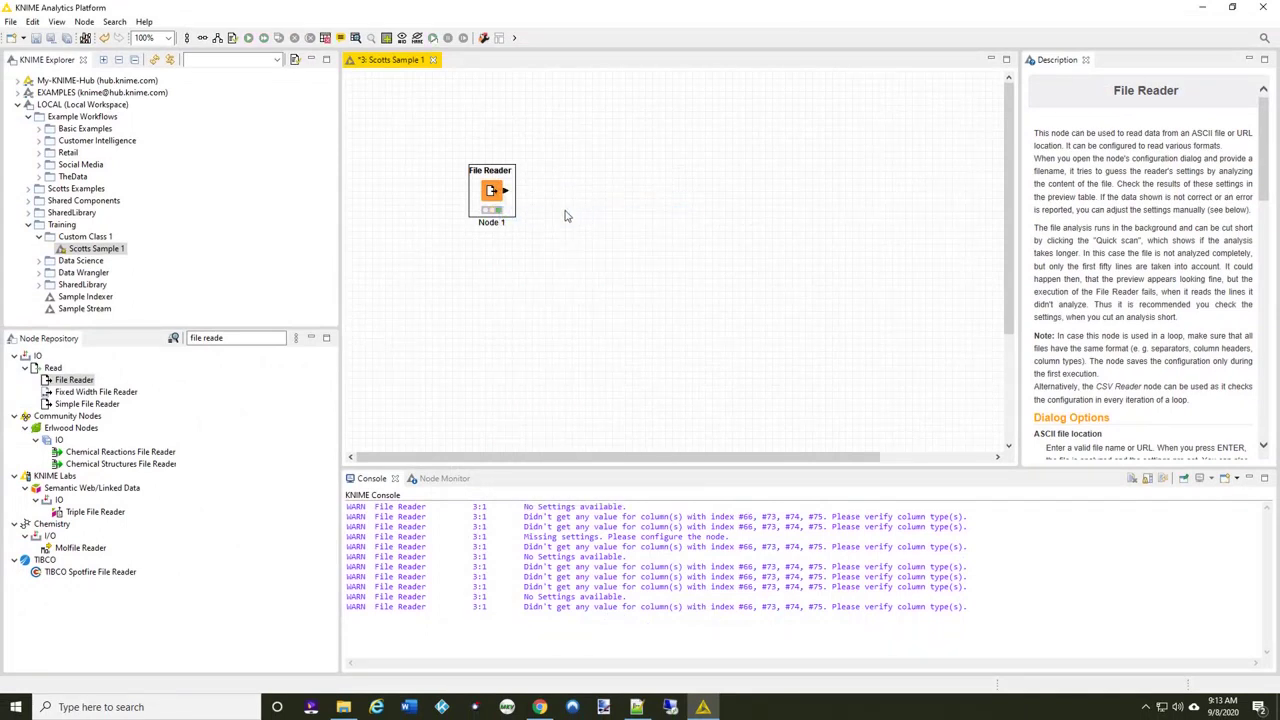
Save the workflow and begin exporting Scotts Sample 1 to Scotts Sample 1.knwf.
click(35, 38)
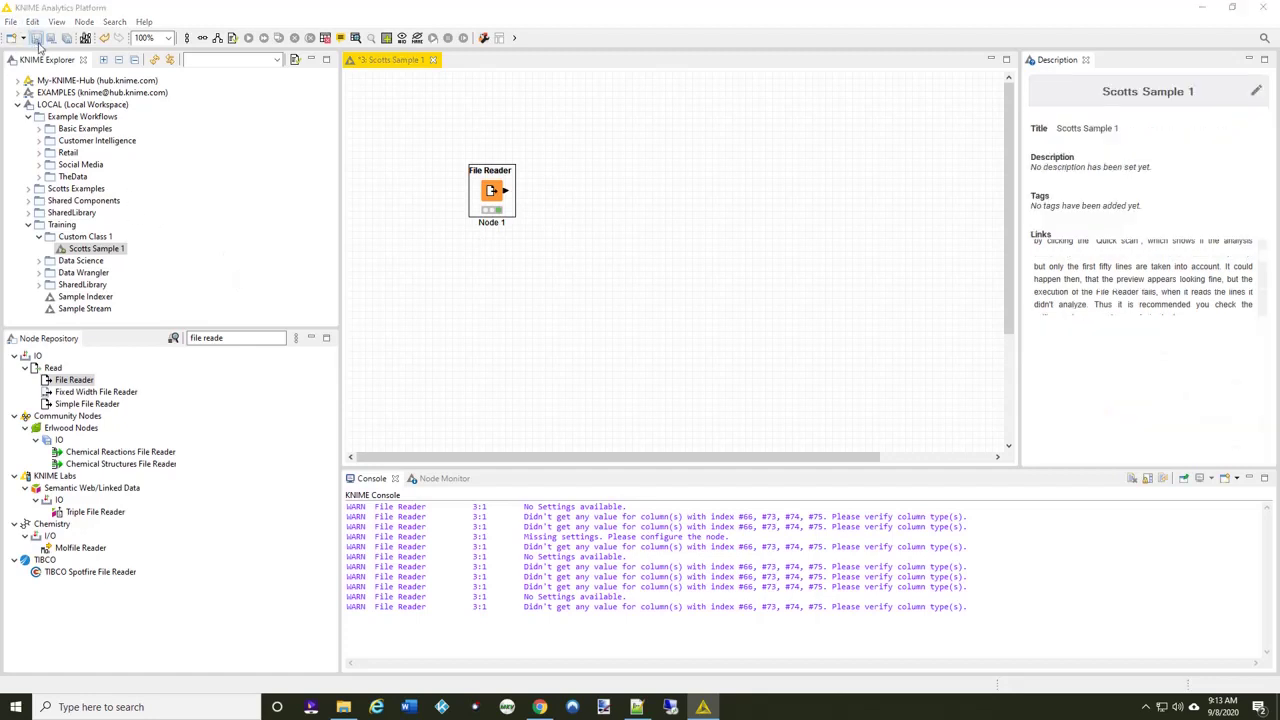
right_click(109, 249)
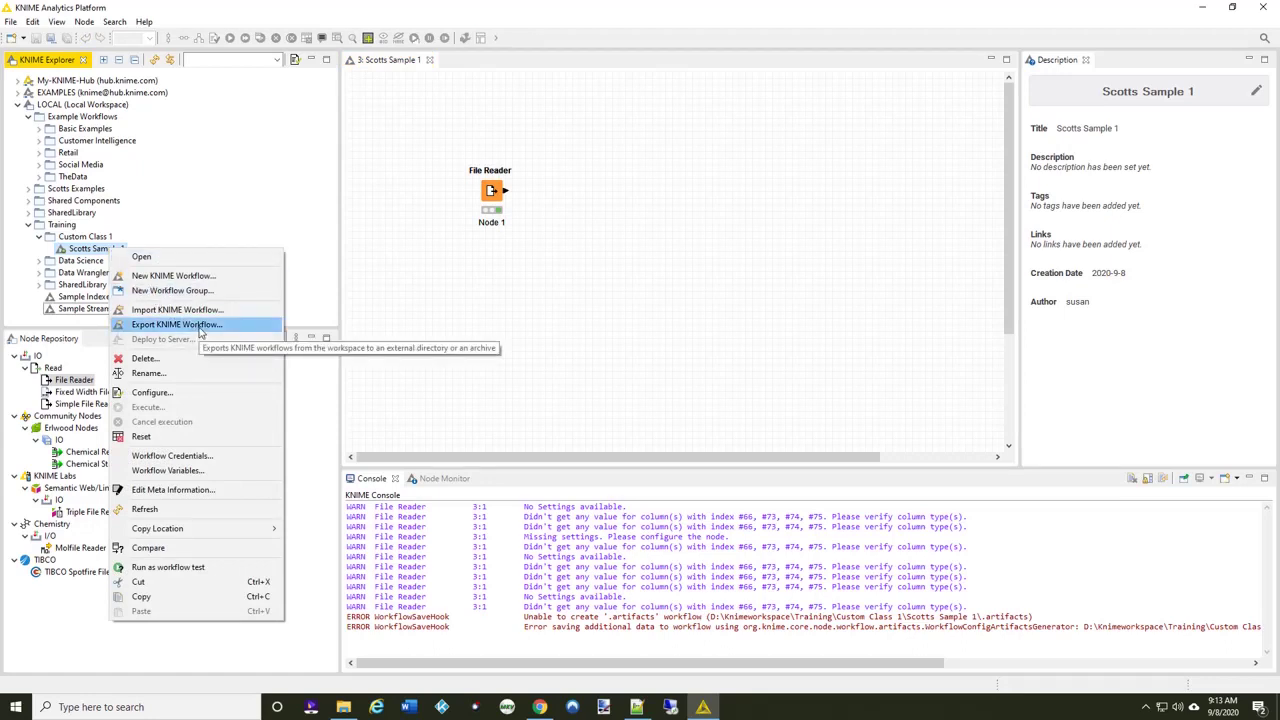
click(199, 327)
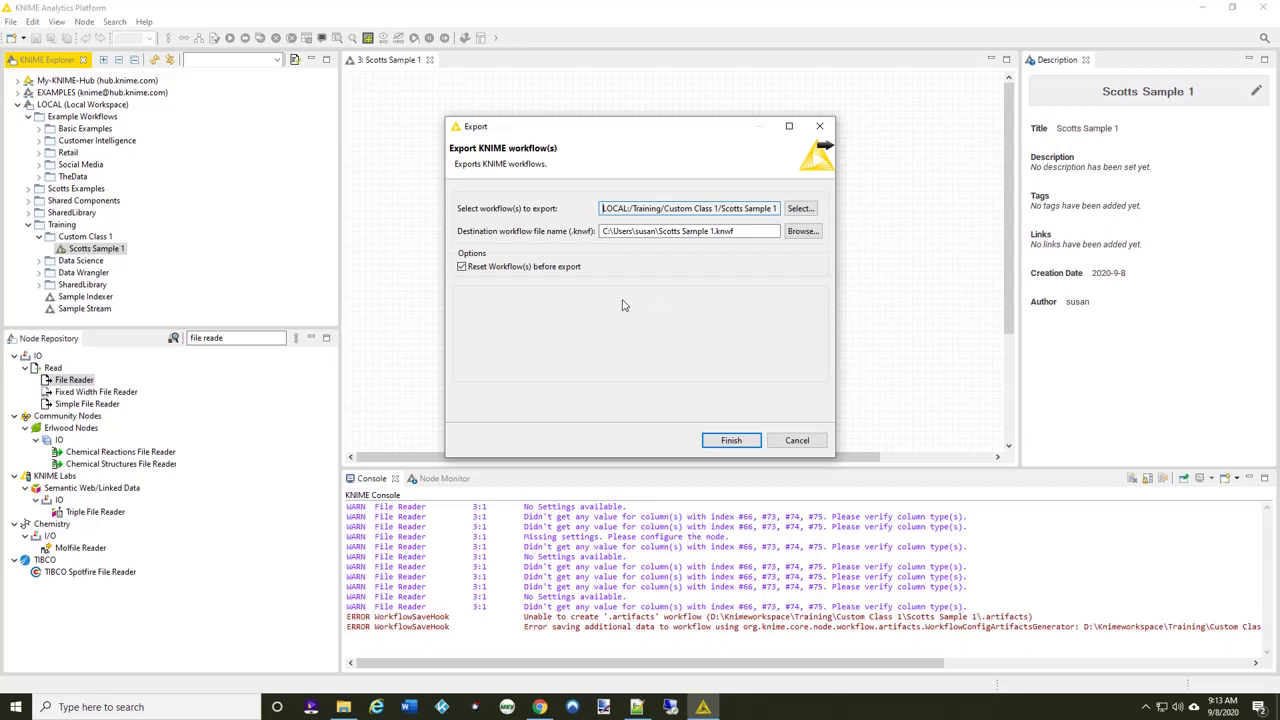
click(713, 231)
Finish exporting the workflow as Scotts Sample 1.knwf.
click(731, 441)
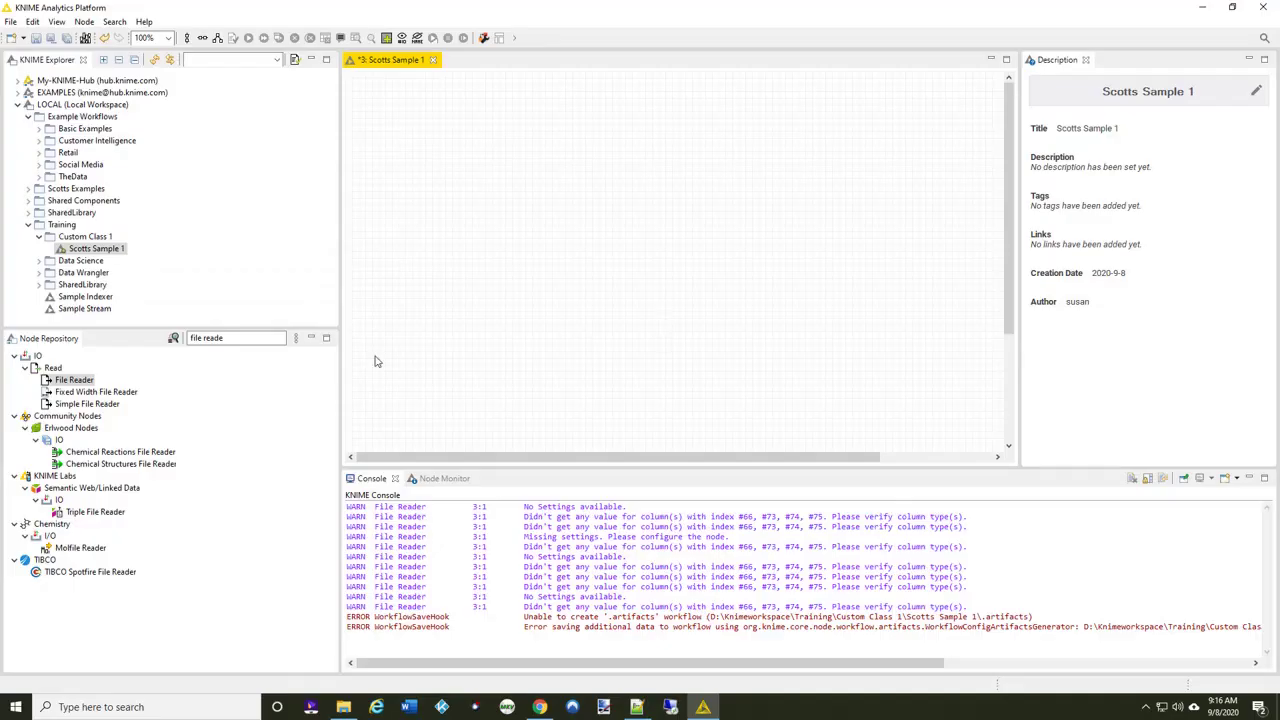
Search the Node Repository for 'csv' and drag a CSV Reader node onto the canvas.
drag(286, 338, 178, 338)
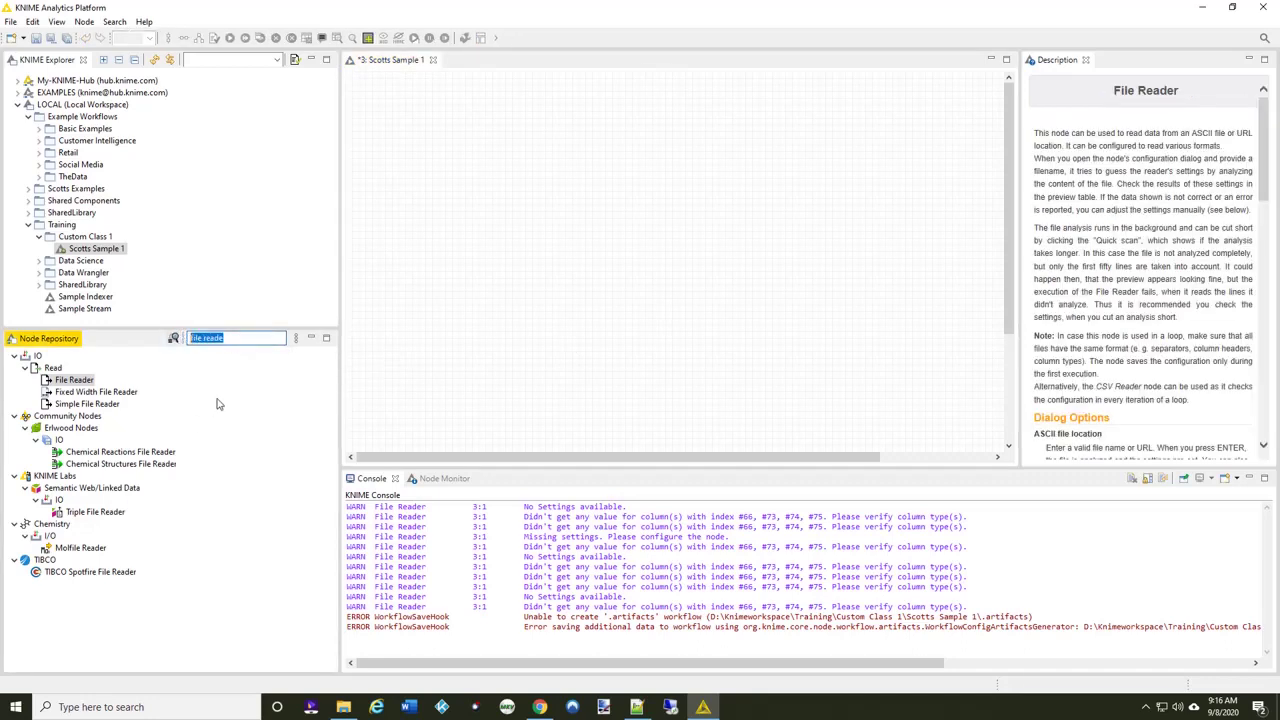
text(csv)
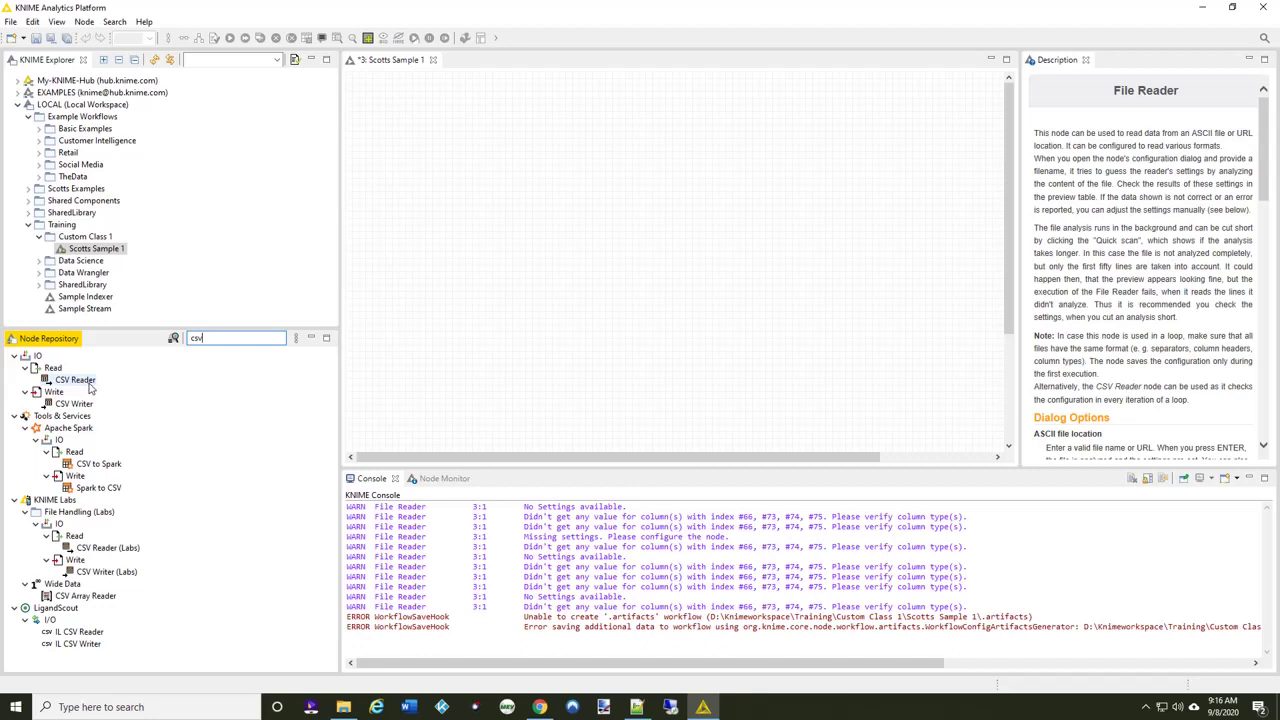
click(89, 386)
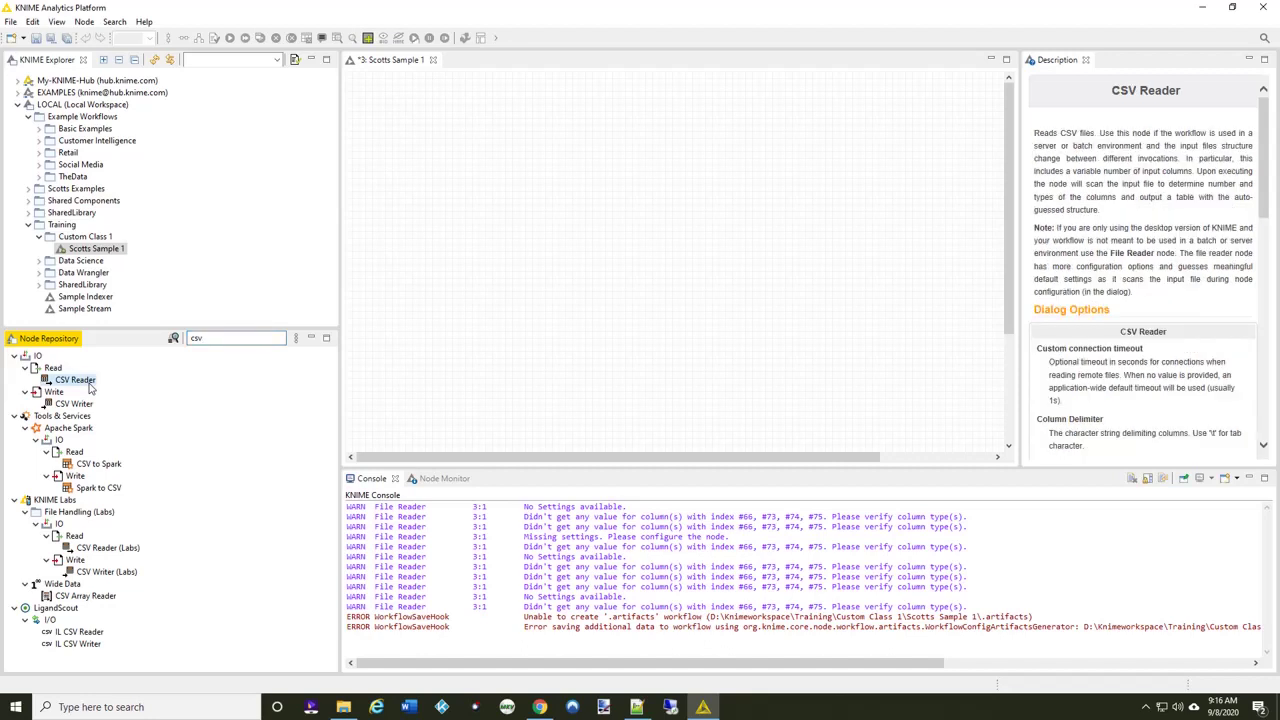
drag(89, 388, 490, 216)
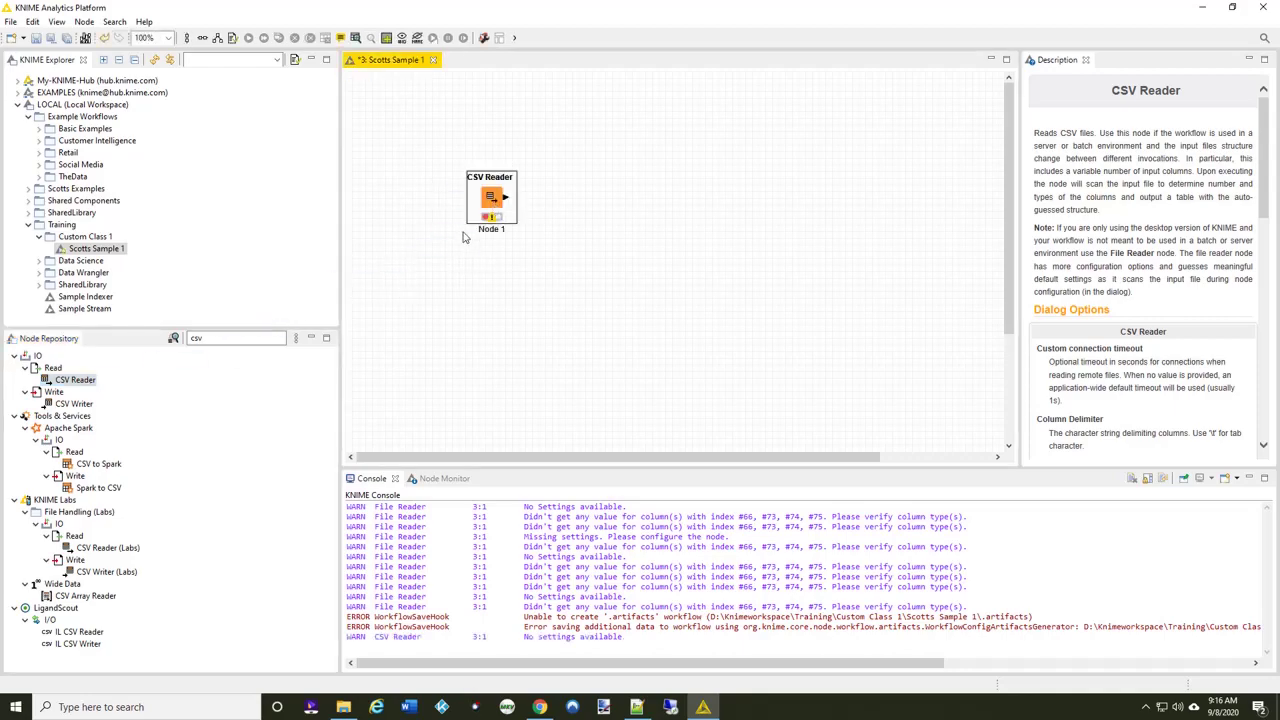
Point the CSV Reader at knime://knime.workflow/Data/reference.countrymaster.csv, review Encoding, and execute it.
double_click(493, 199)
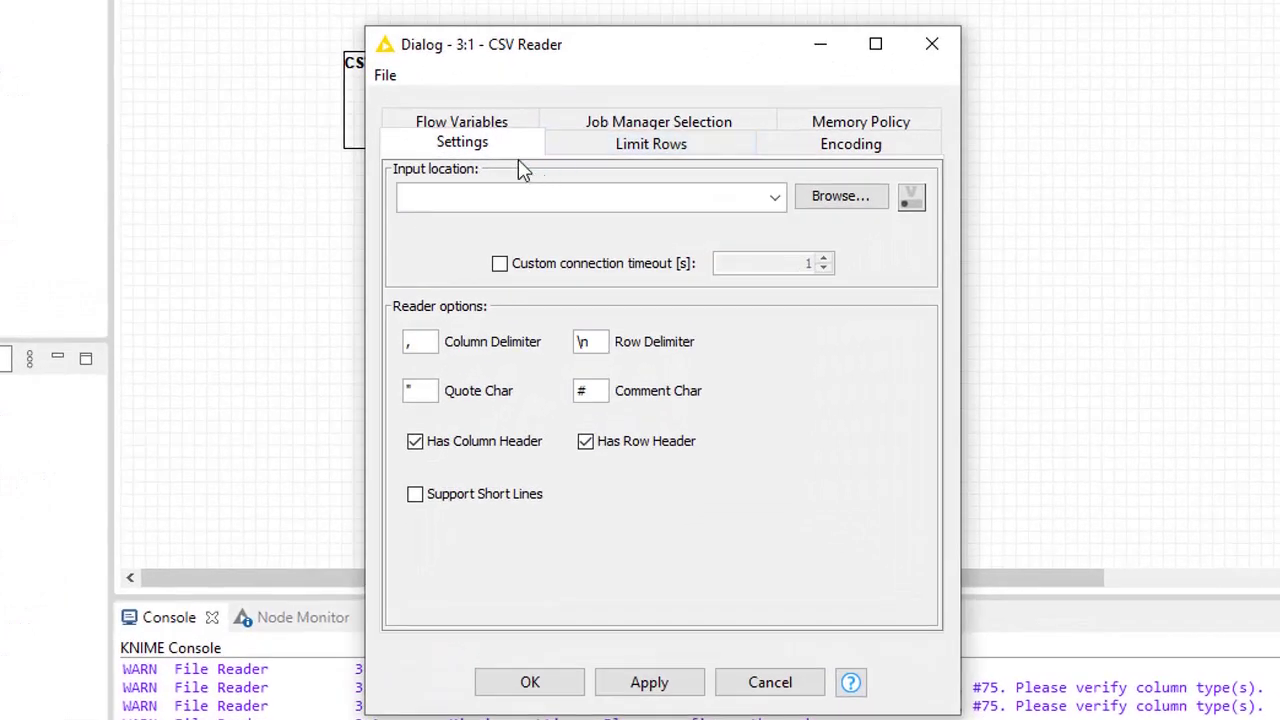
click(503, 198)
text(knime://knime.workflow/Data/reference.countrymaster.csv)
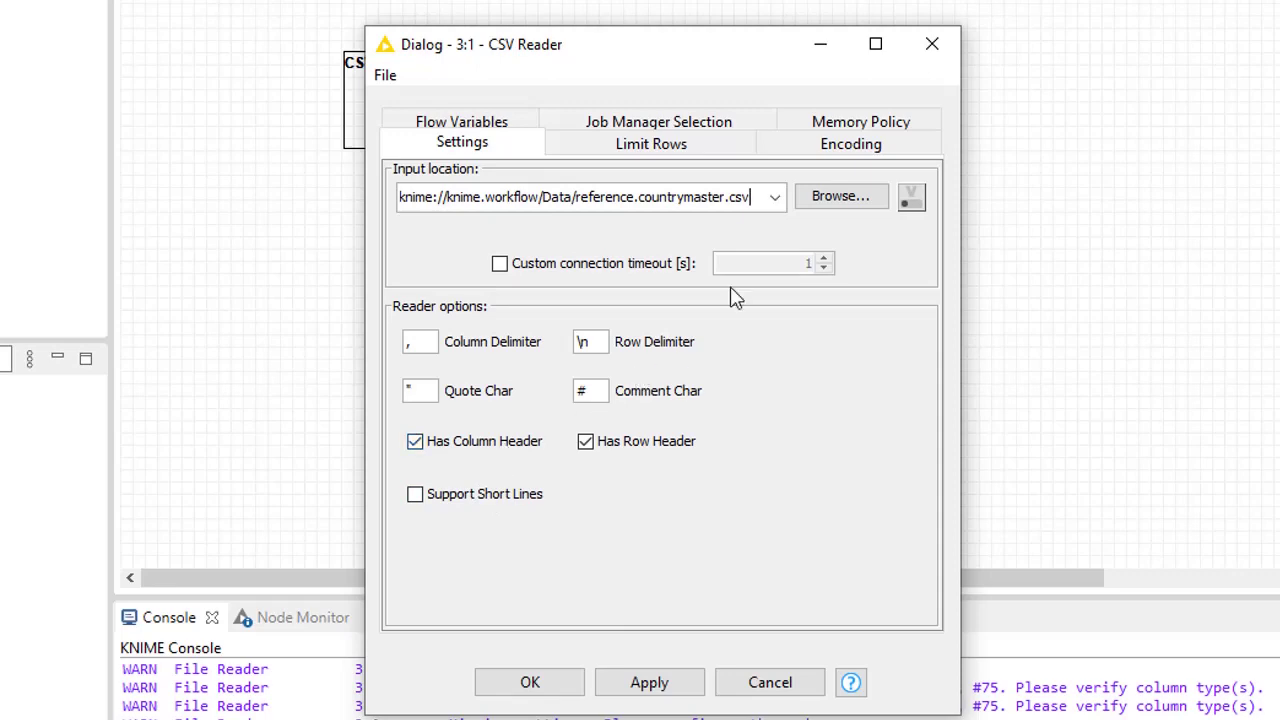
click(901, 151)
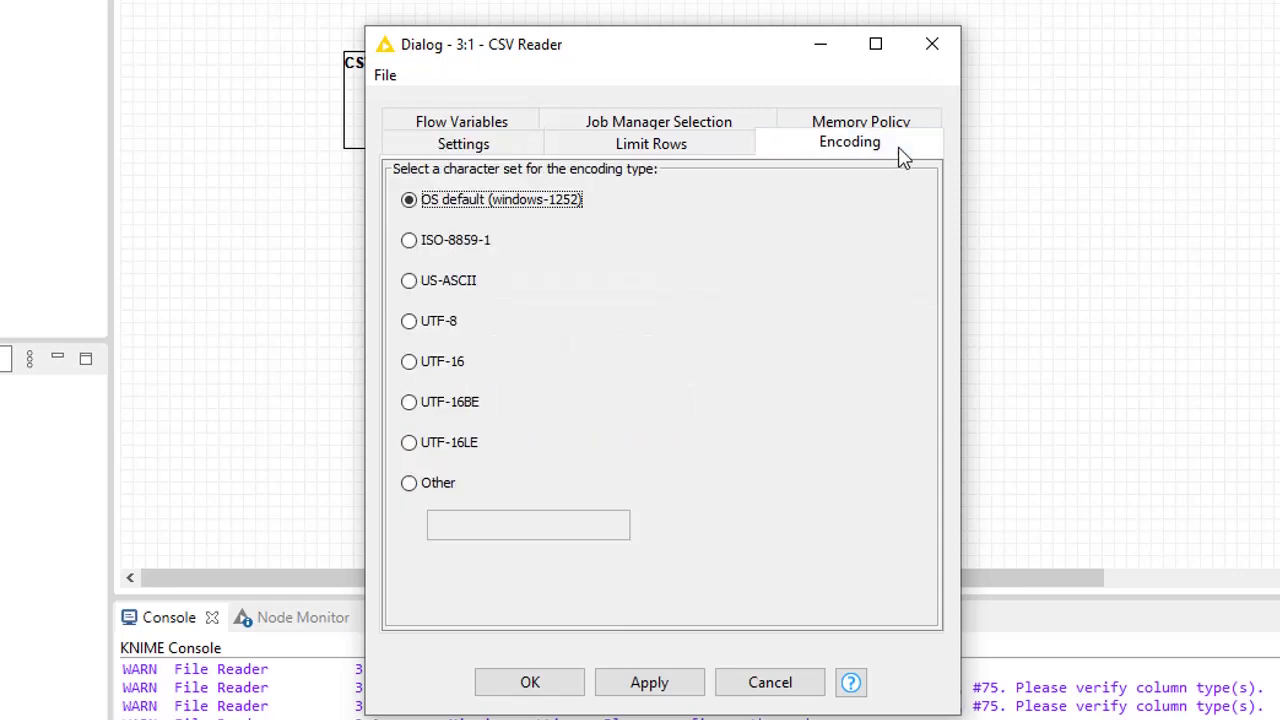
click(452, 152)
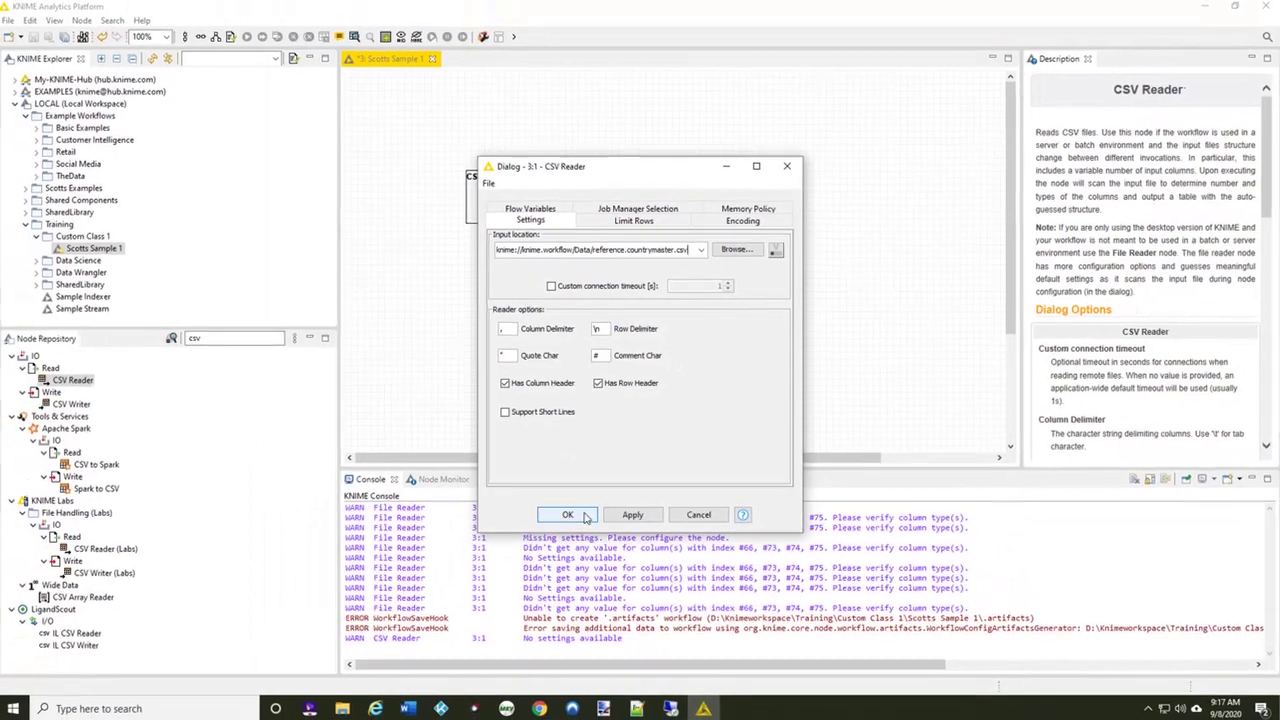
click(530, 682)
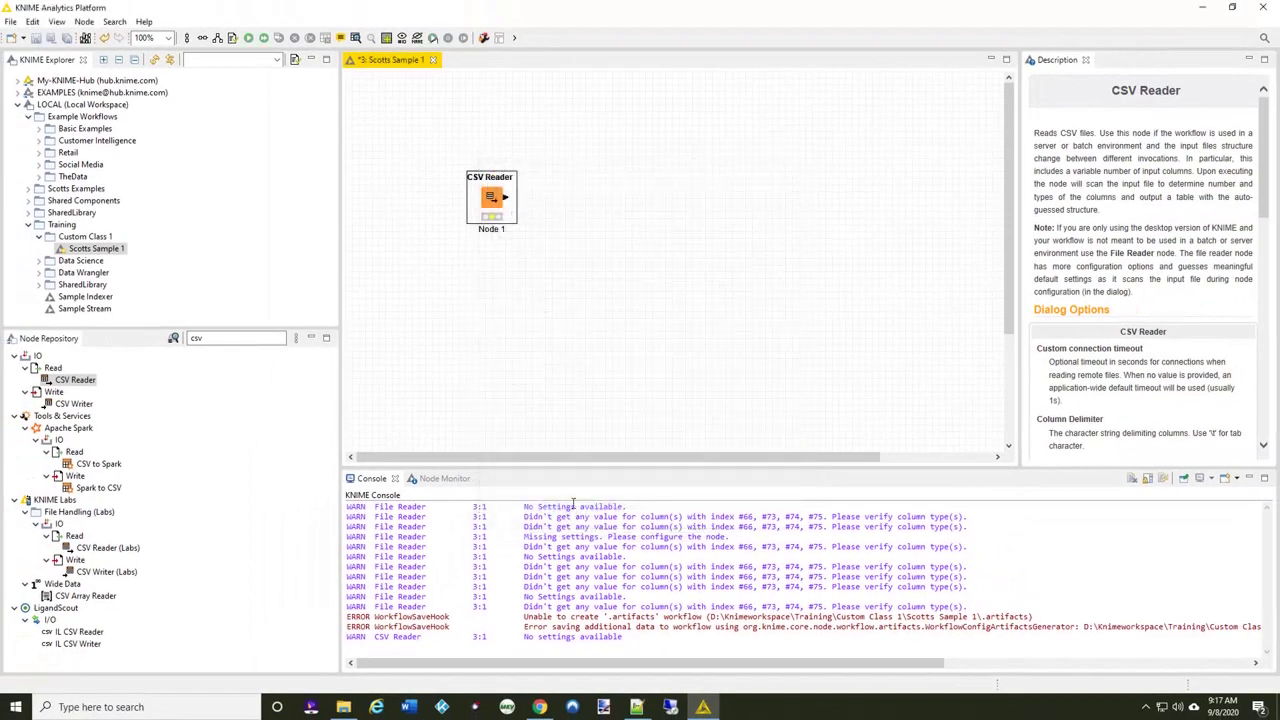
right_click(492, 212)
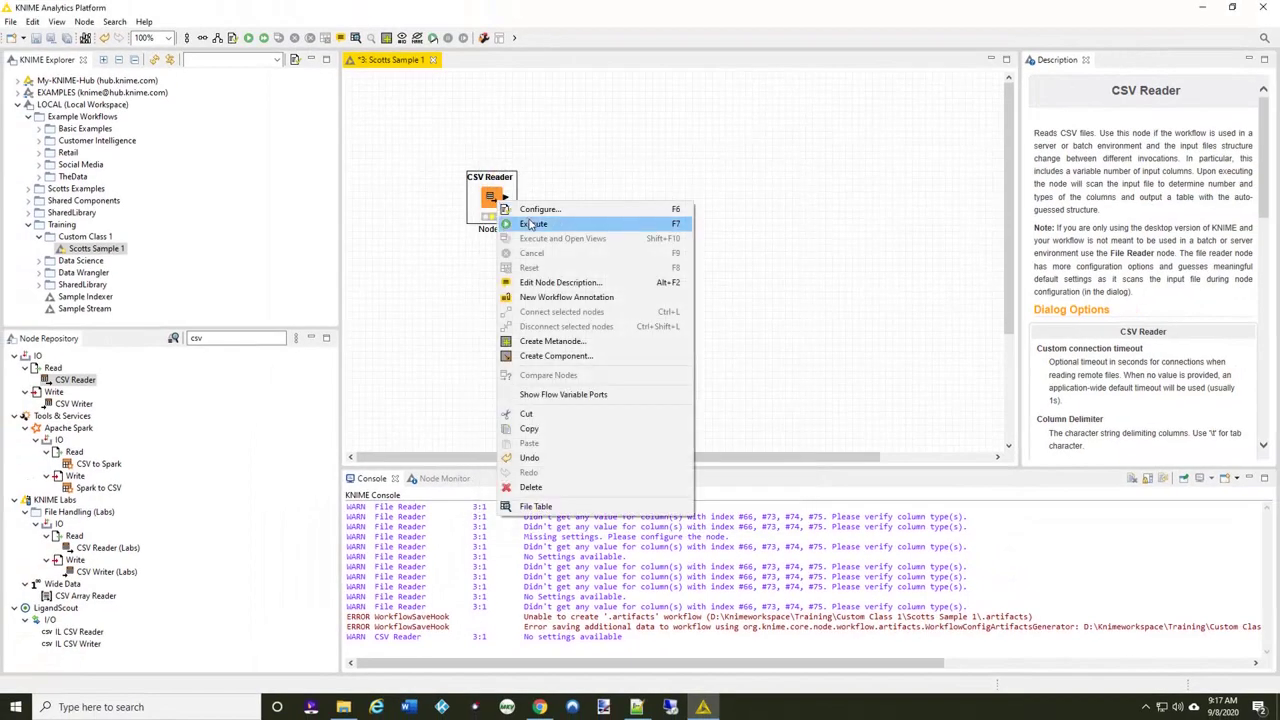
click(530, 223)
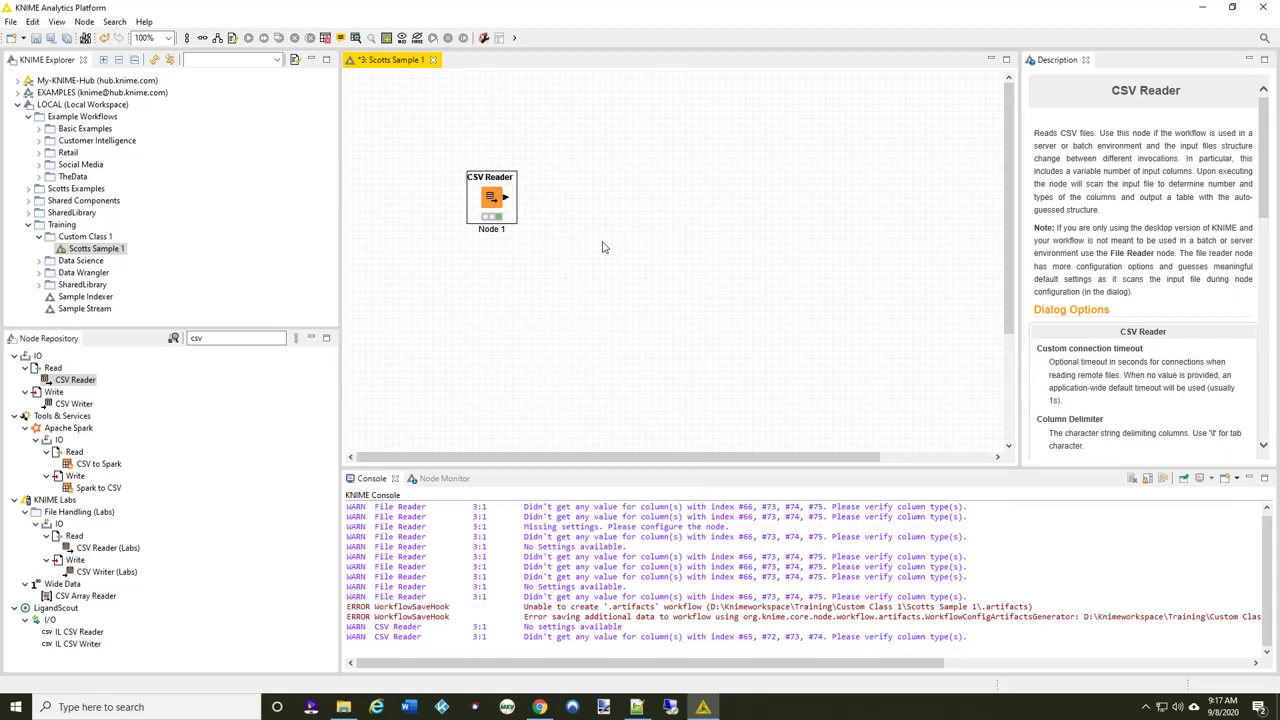
Replace the CSV Reader with an Excel Reader (XLS) found via 'xls' and open its configuration.
key(Delete)
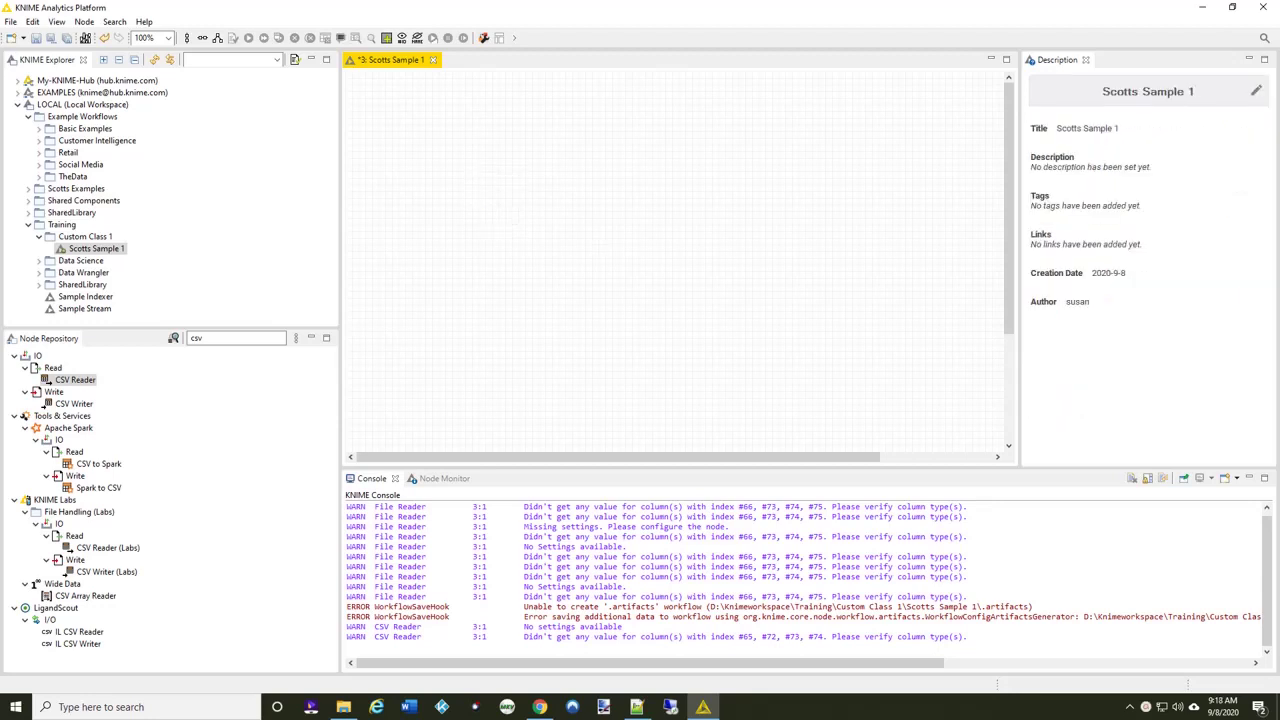
click(215, 338)
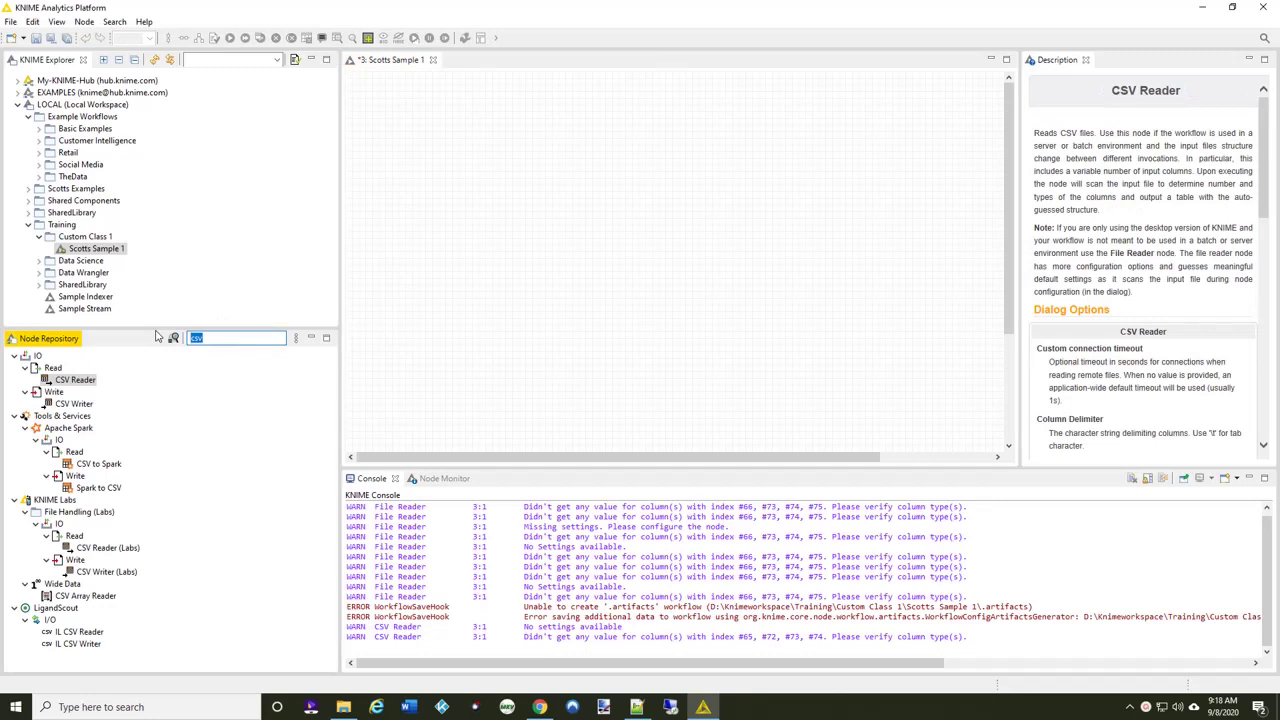
text(xls)
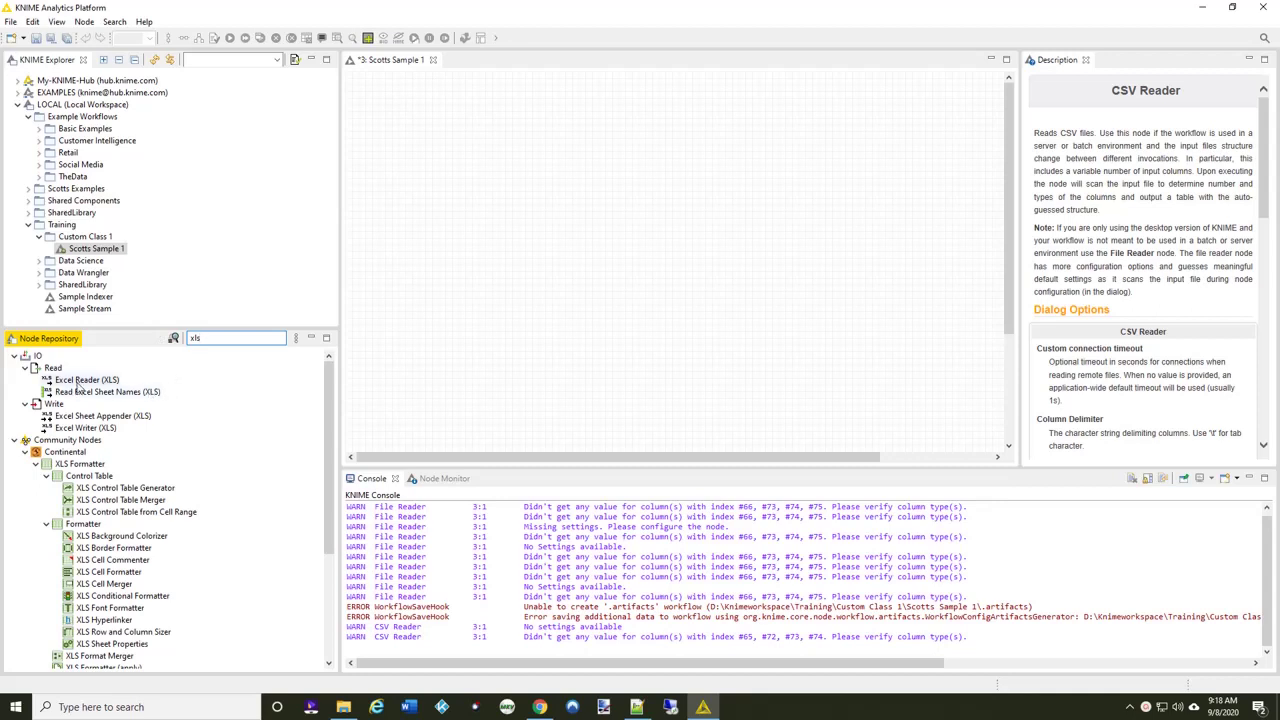
drag(77, 388, 475, 215)
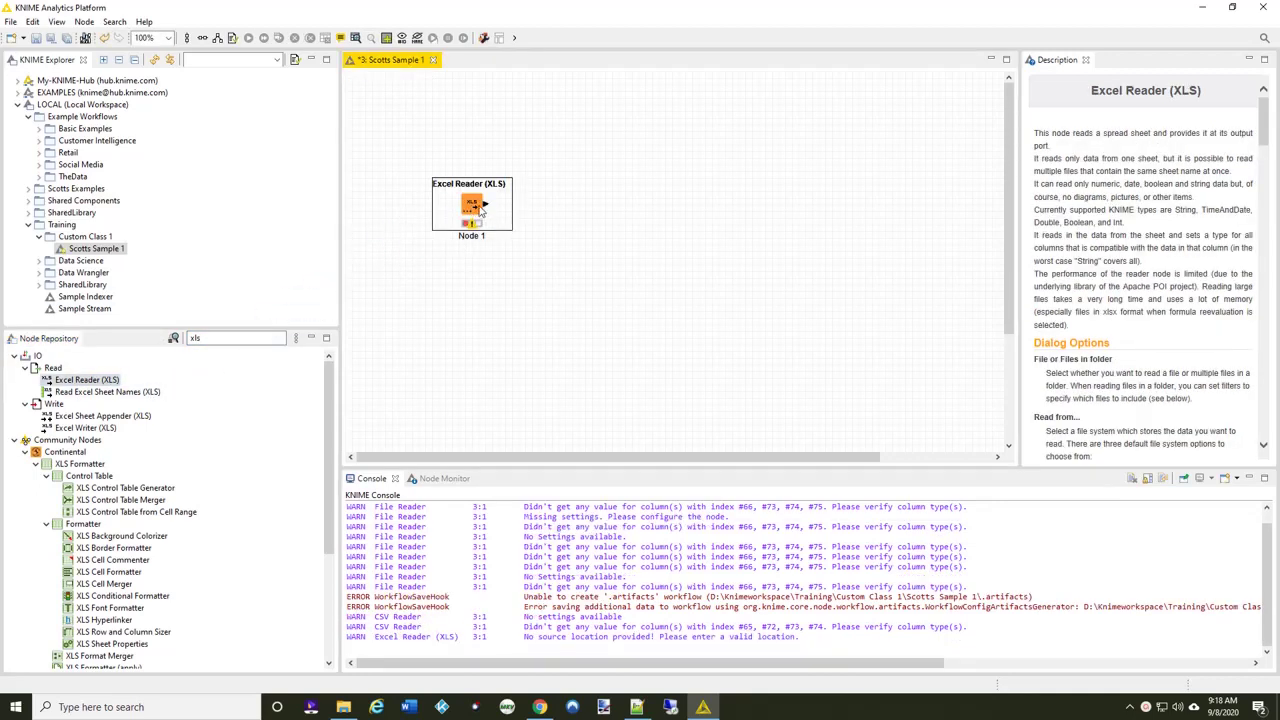
right_click(484, 208)
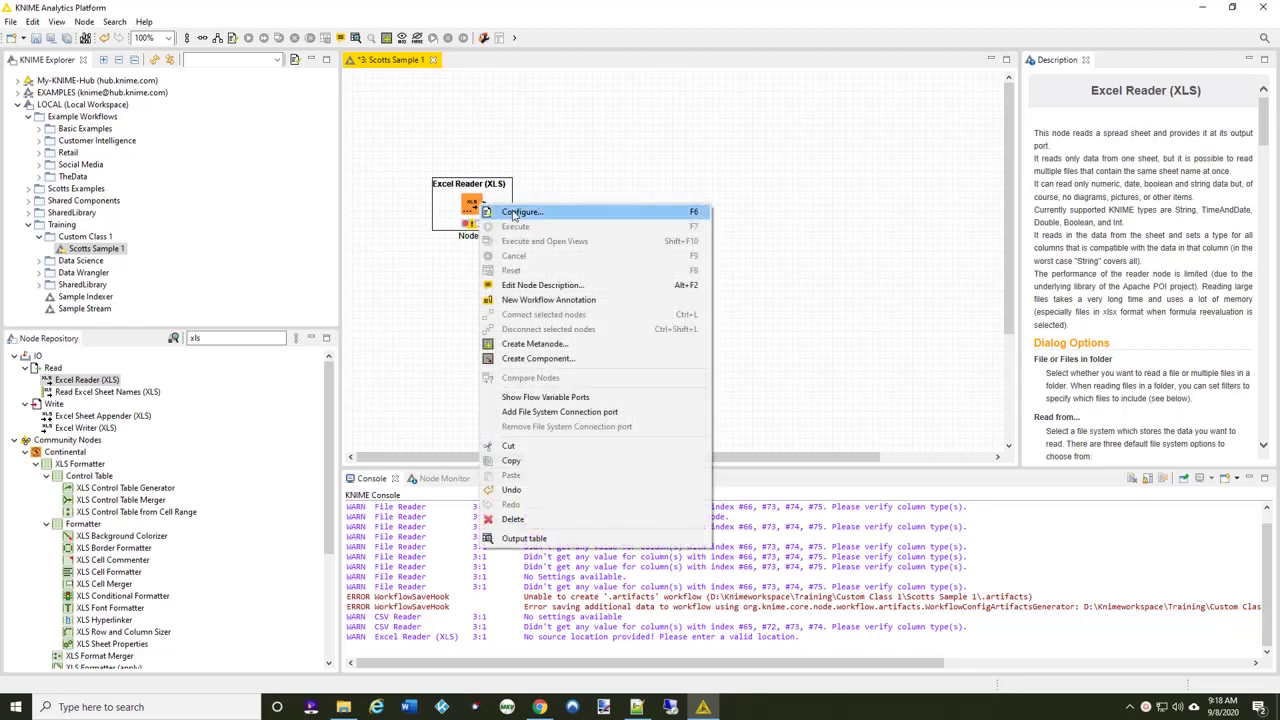
click(514, 213)
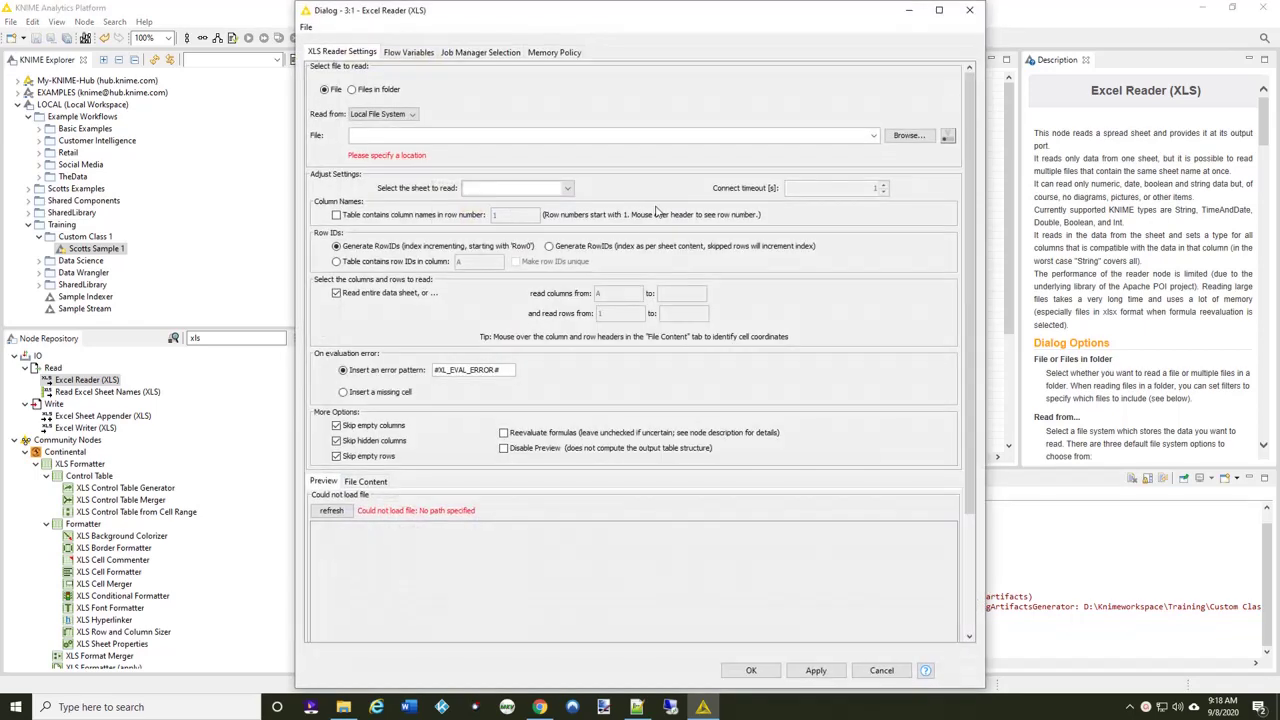
Set the Excel Reader source to D:\Knime\DataFiles\ReferenceData\complete name alias list.xls.
click(909, 135)
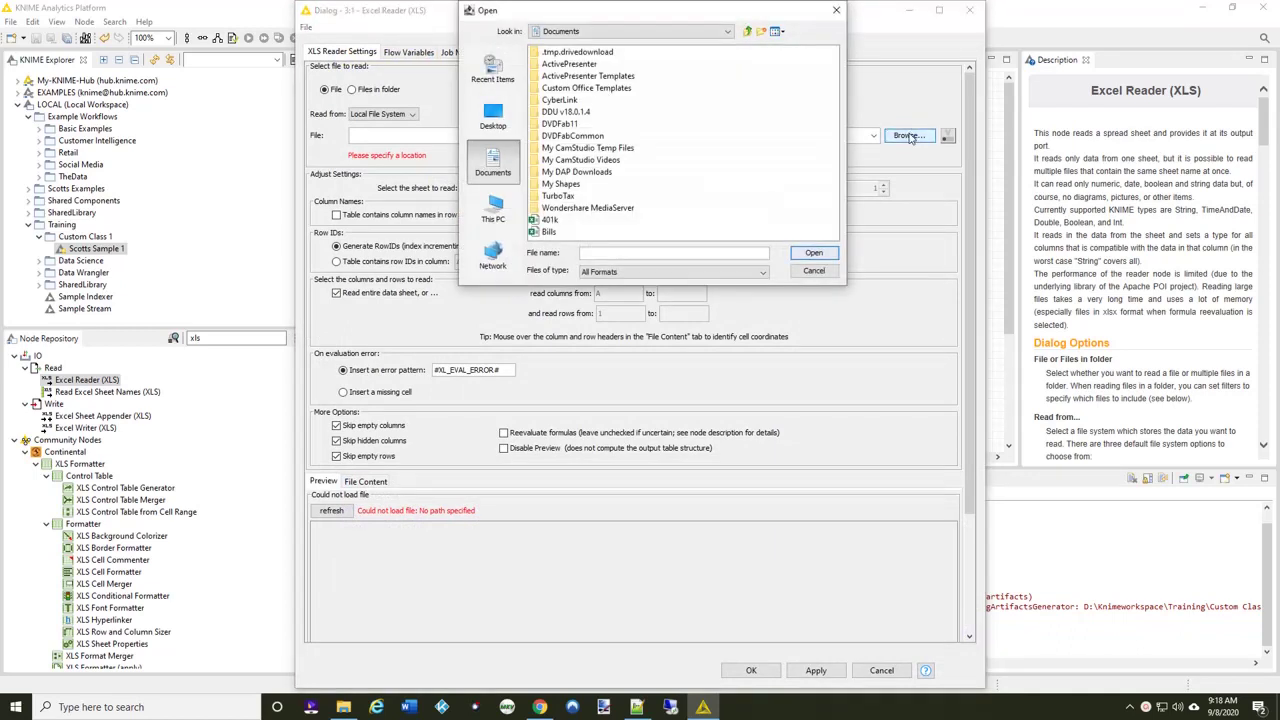
click(727, 31)
click(600, 57)
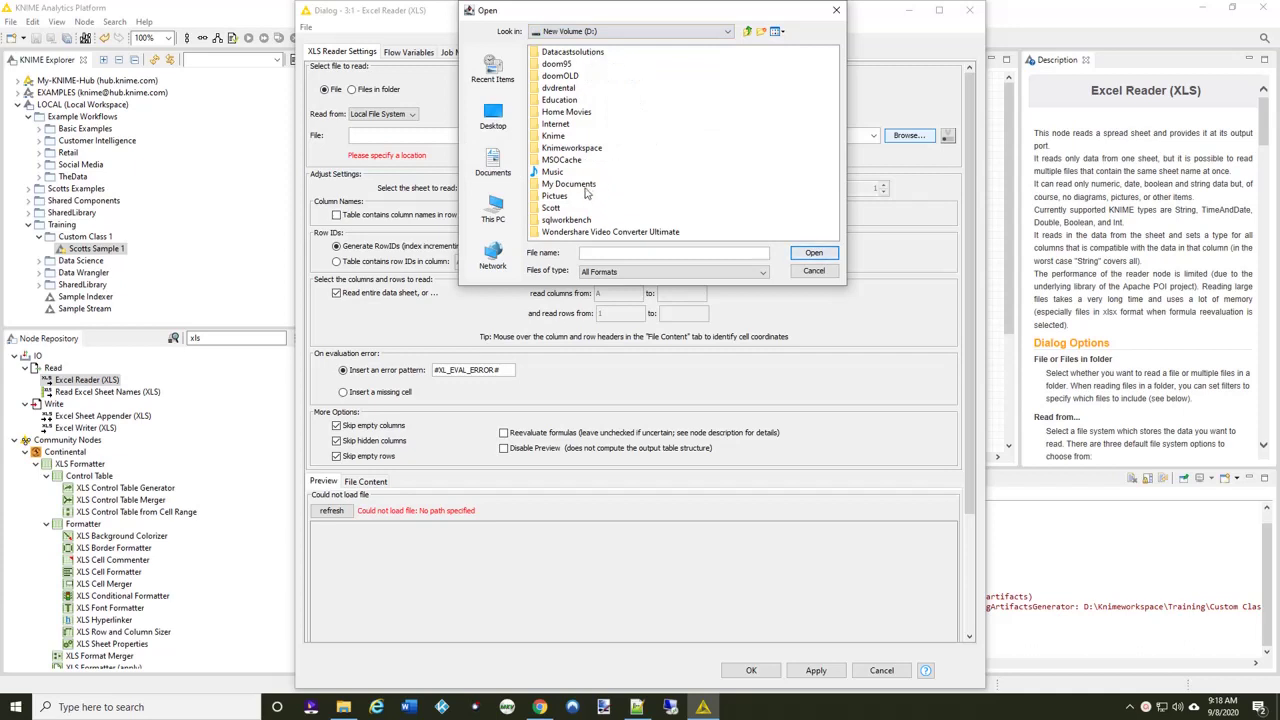
double_click(560, 137)
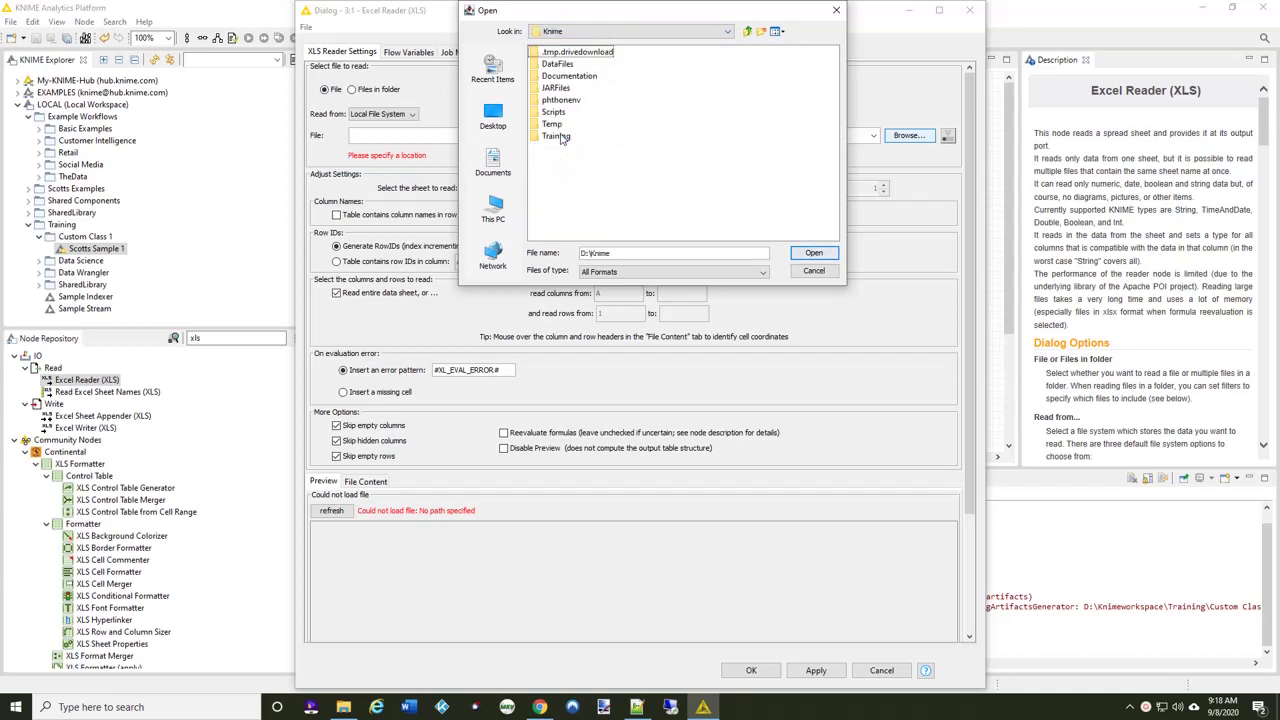
double_click(570, 64)
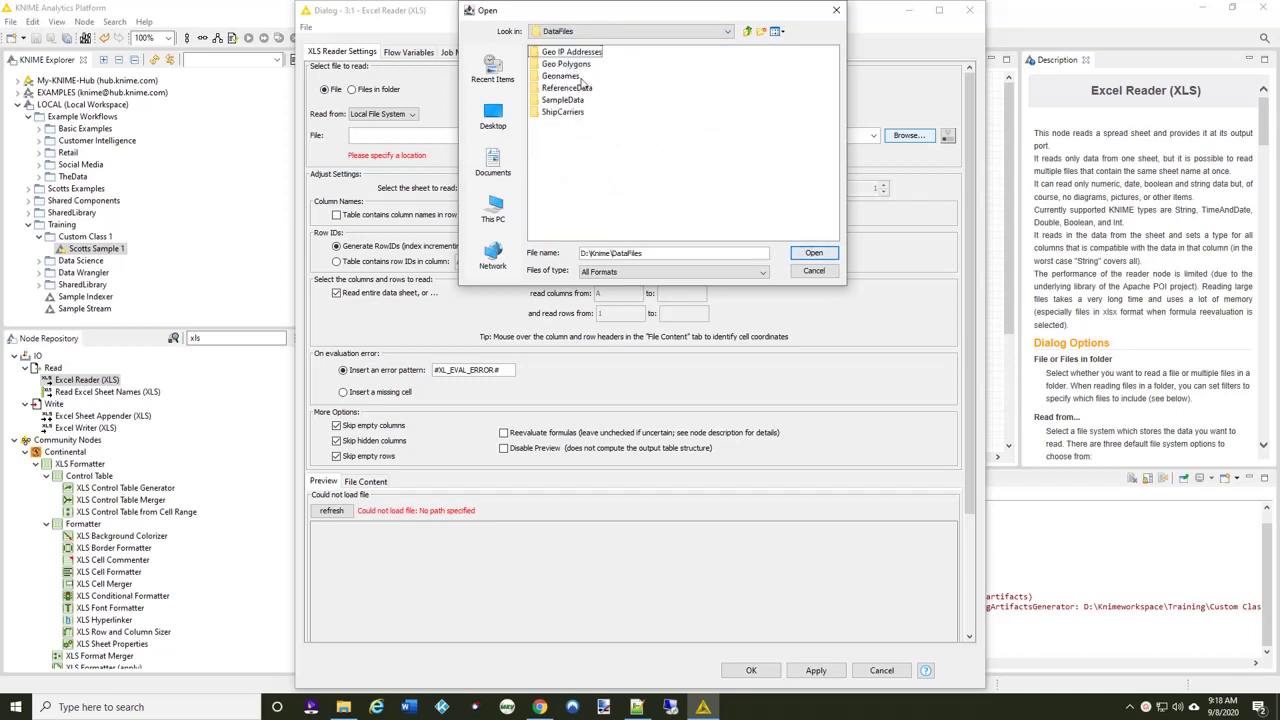
double_click(566, 88)
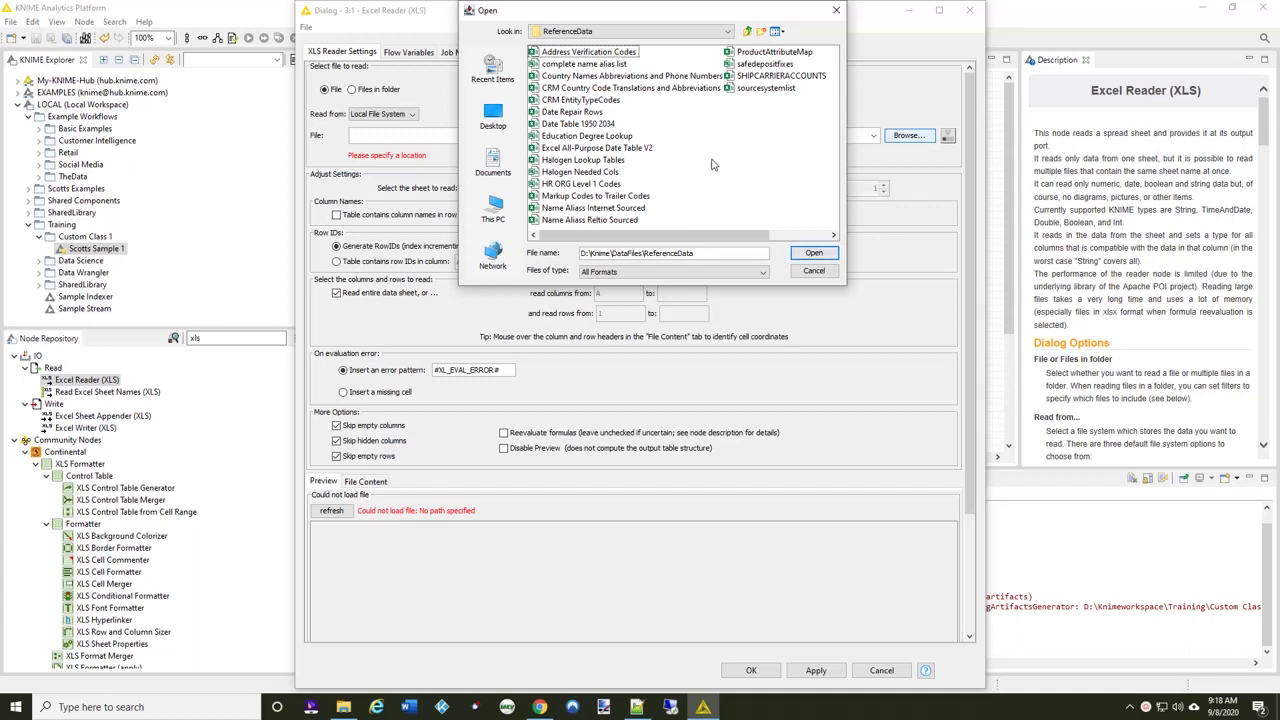
click(606, 66)
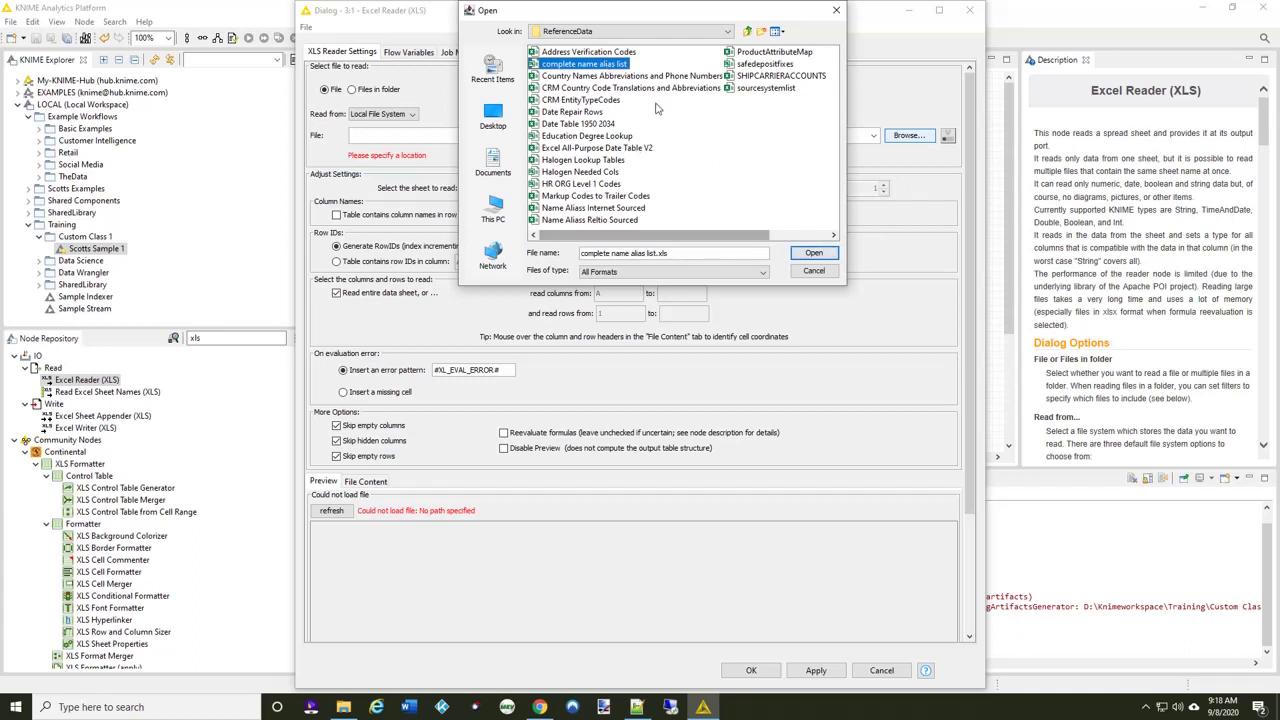
click(614, 66)
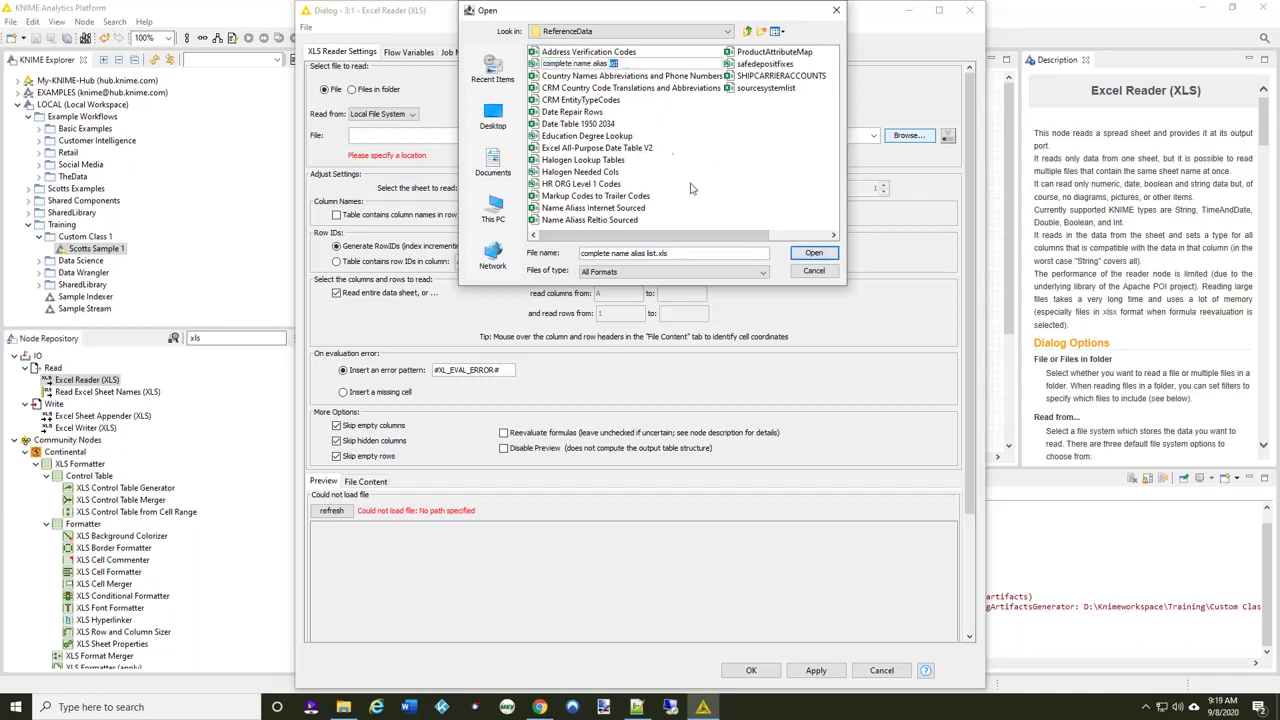
click(814, 253)
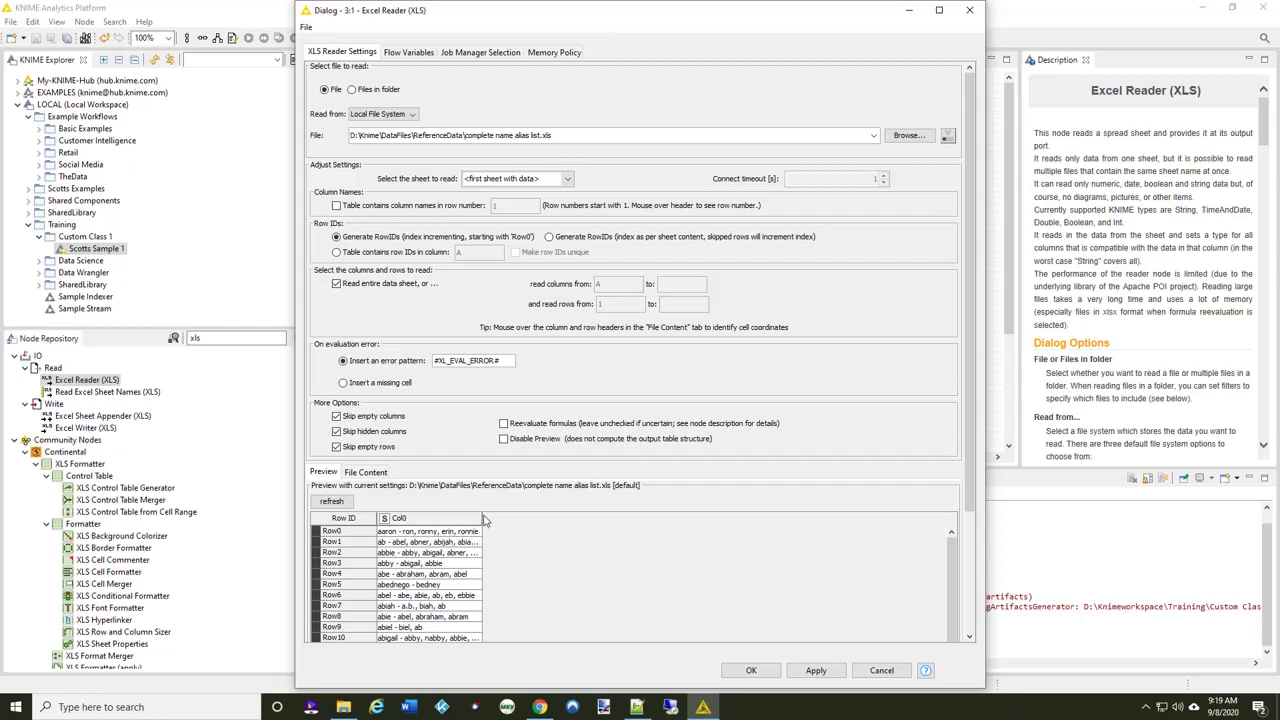
Widen the Col0 preview column and keep the sheet set to the first sheet with data.
drag(484, 519, 626, 515)
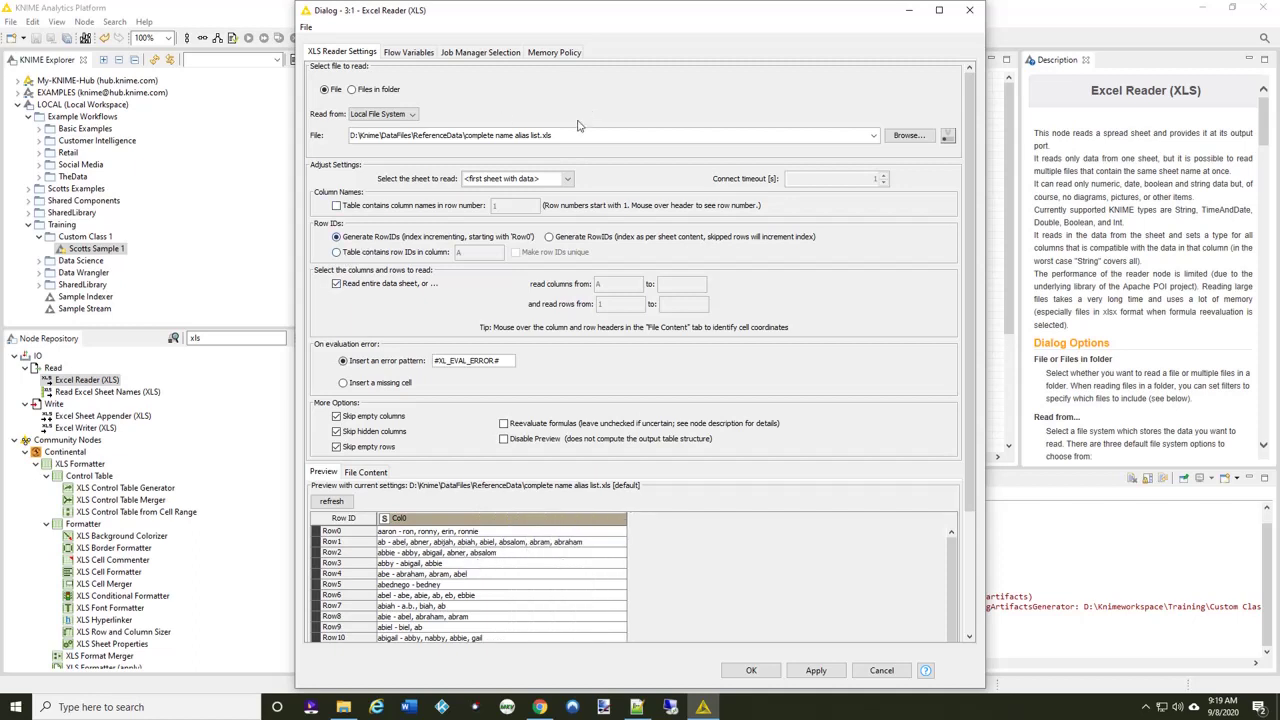
click(566, 179)
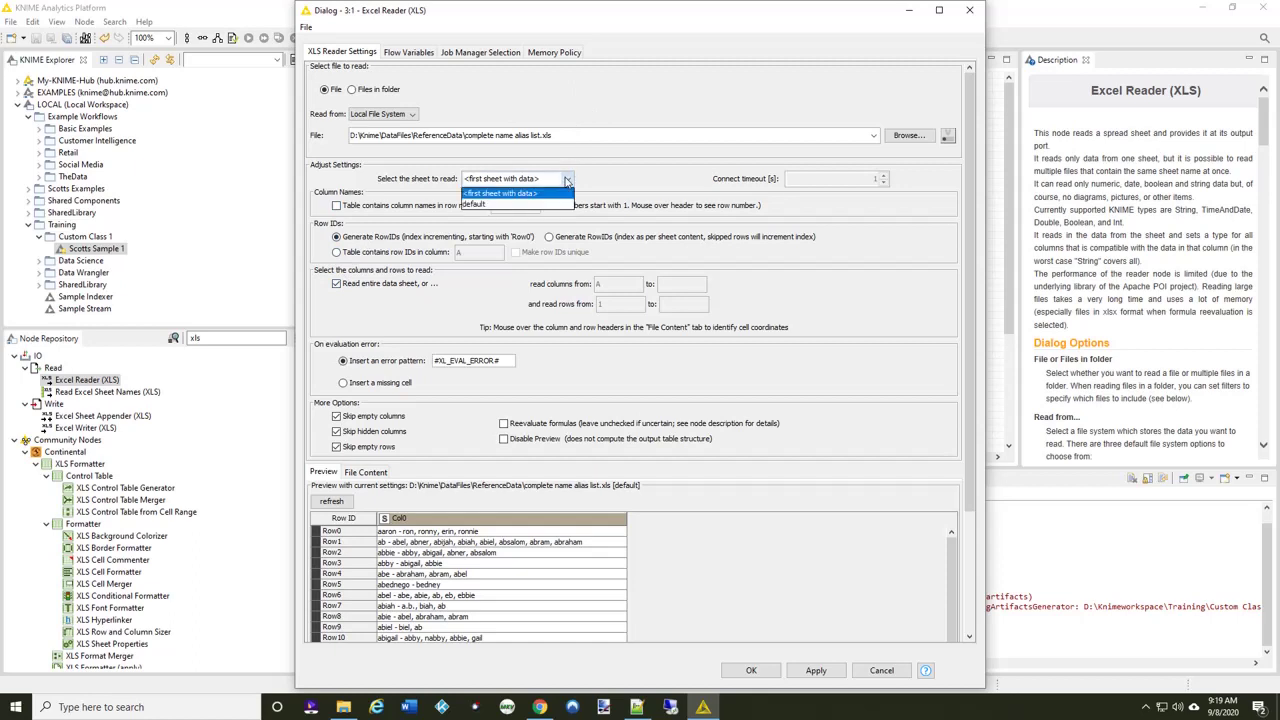
click(566, 179)
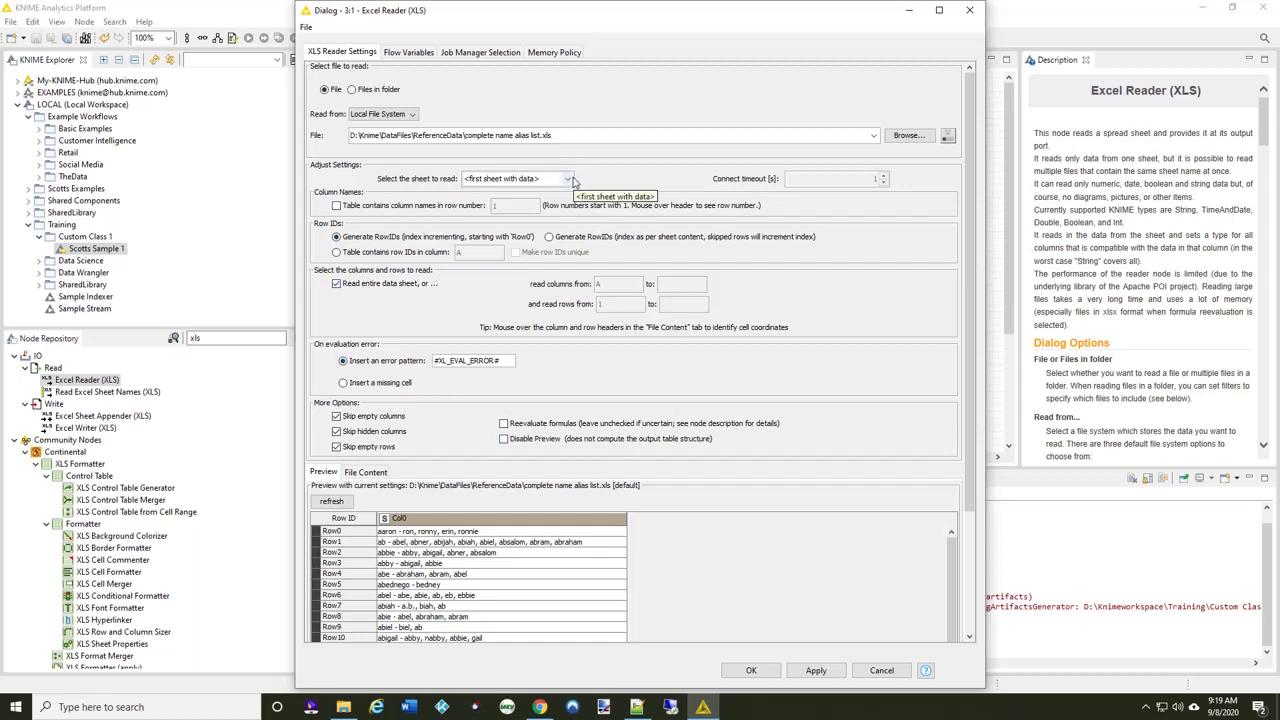
Accept the settings, execute the Excel Reader, and review its 2615-row name-alias output table.
click(751, 670)
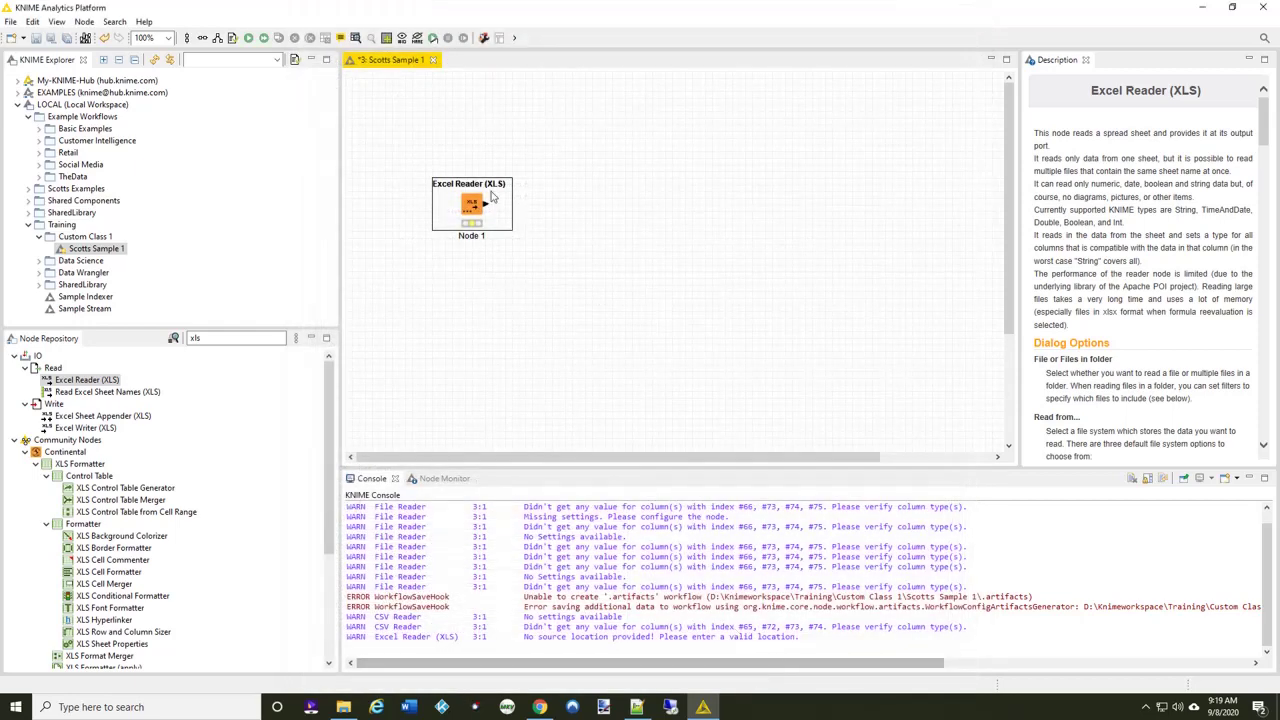
right_click(478, 204)
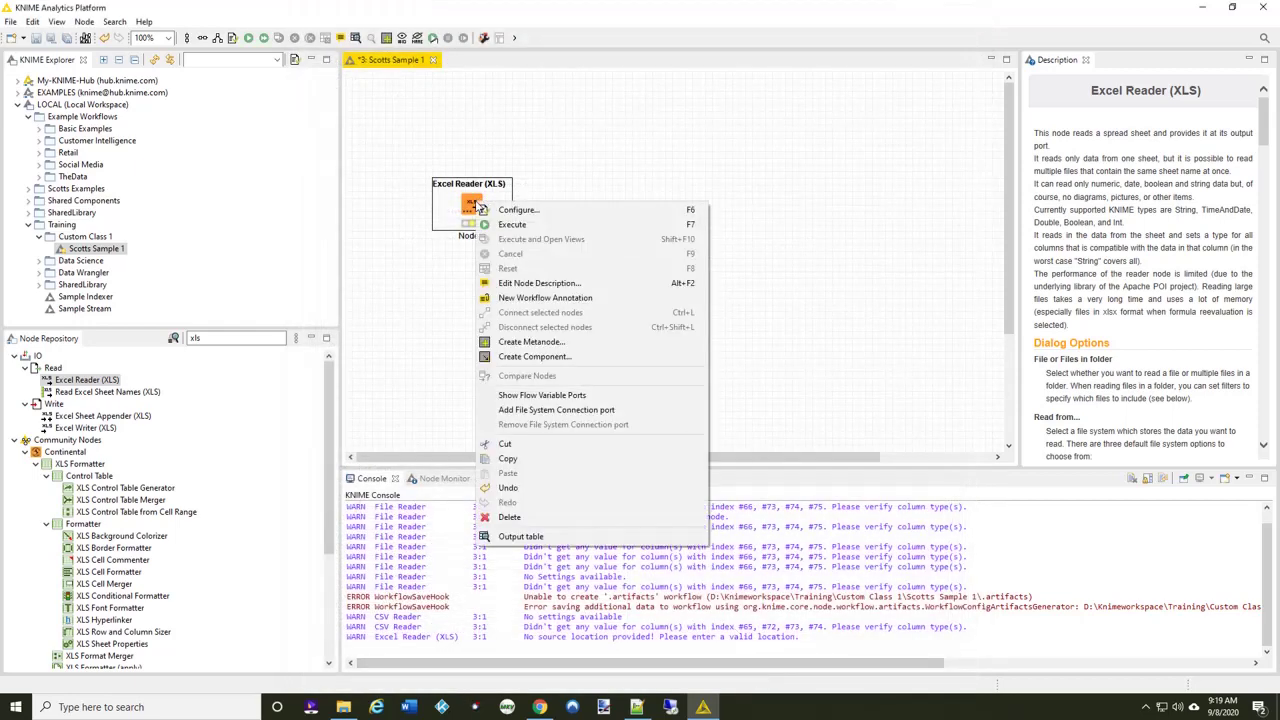
click(512, 224)
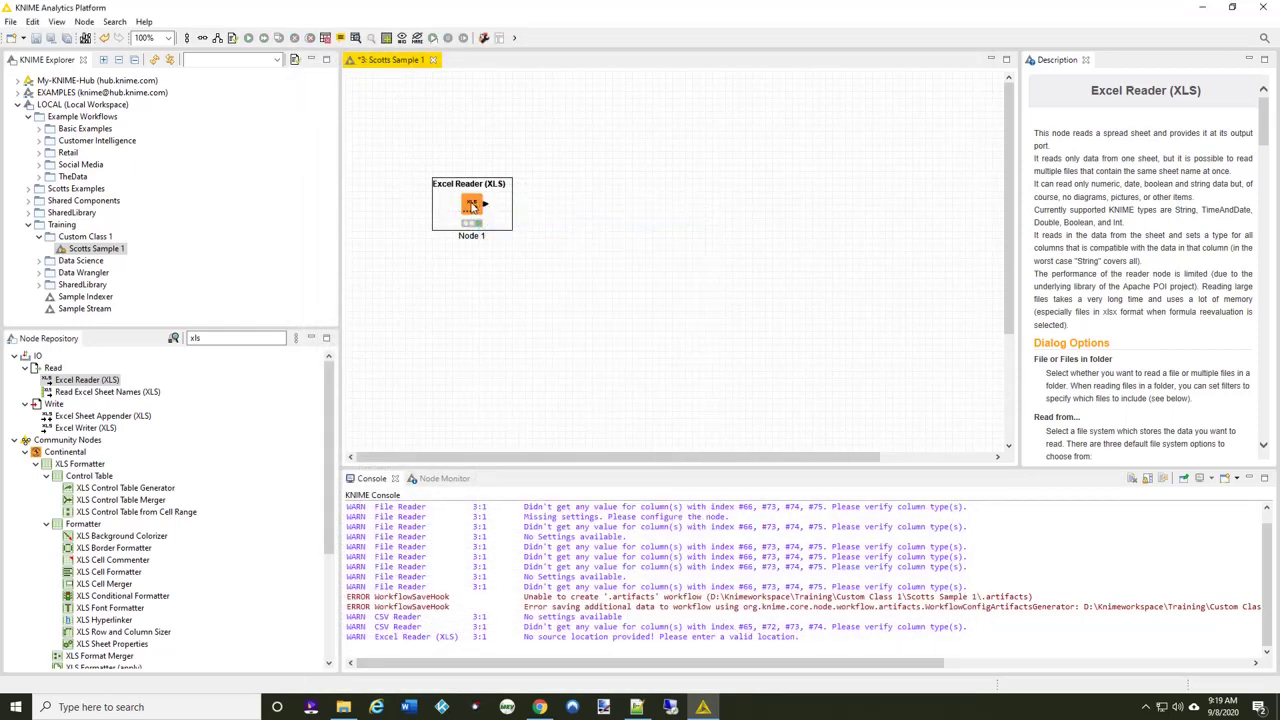
click(490, 537)
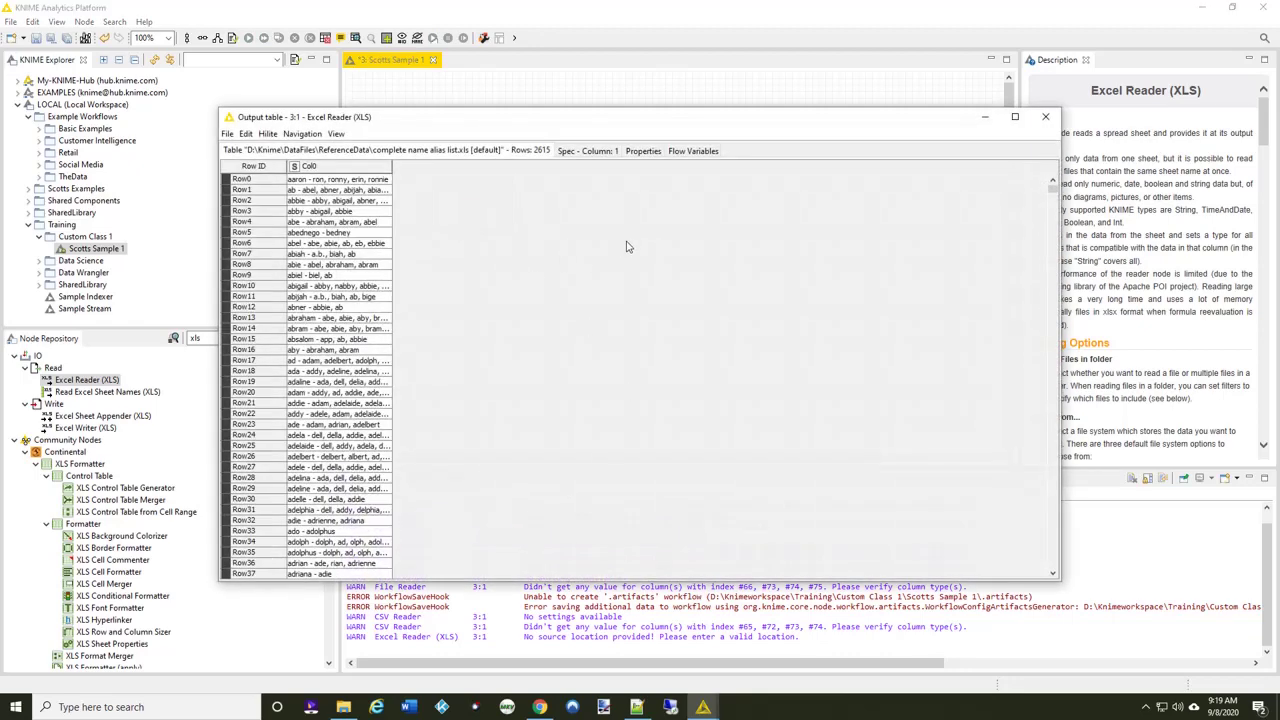
click(1045, 117)
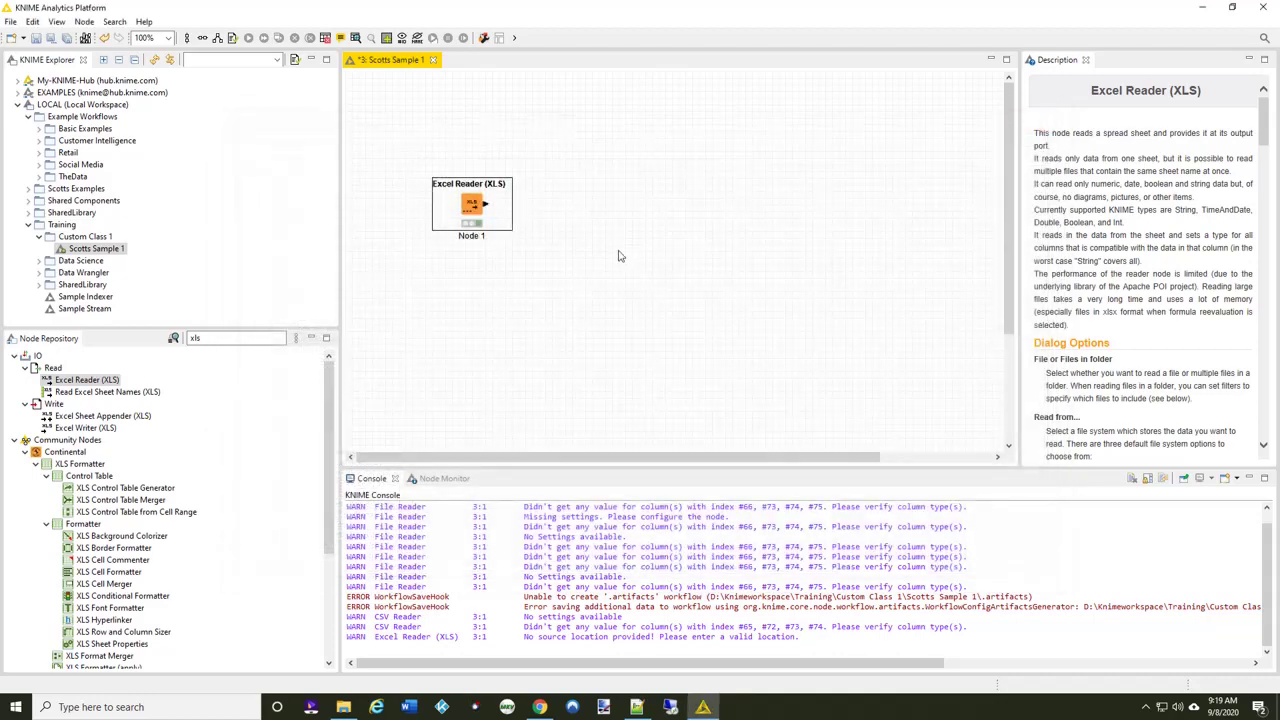